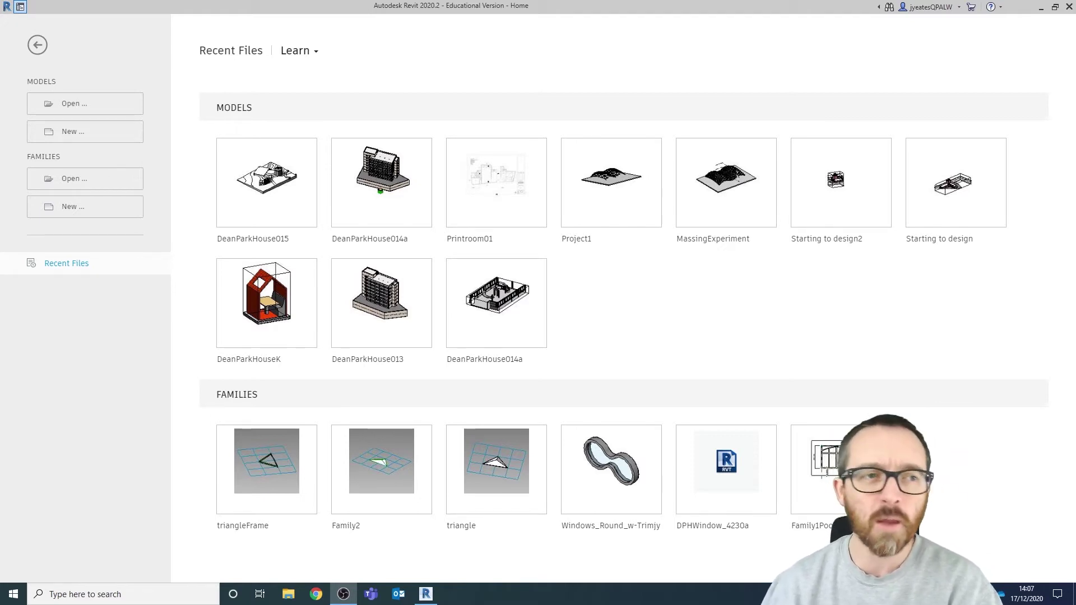
Step: Create a new project from the Architectural Template and widen the Project Browser
left_click(61, 137)
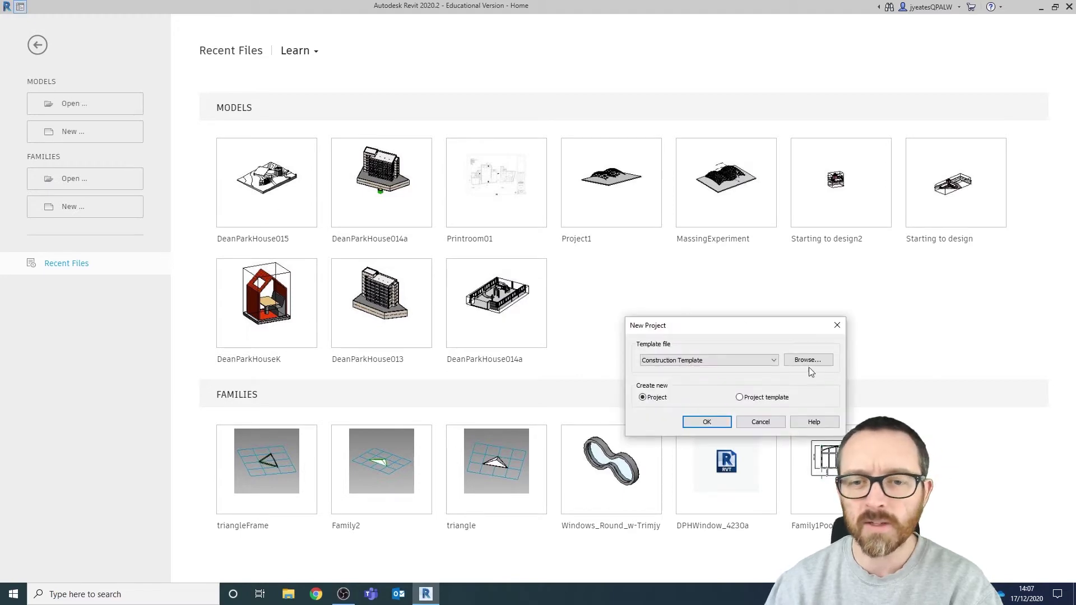
left_click(774, 360)
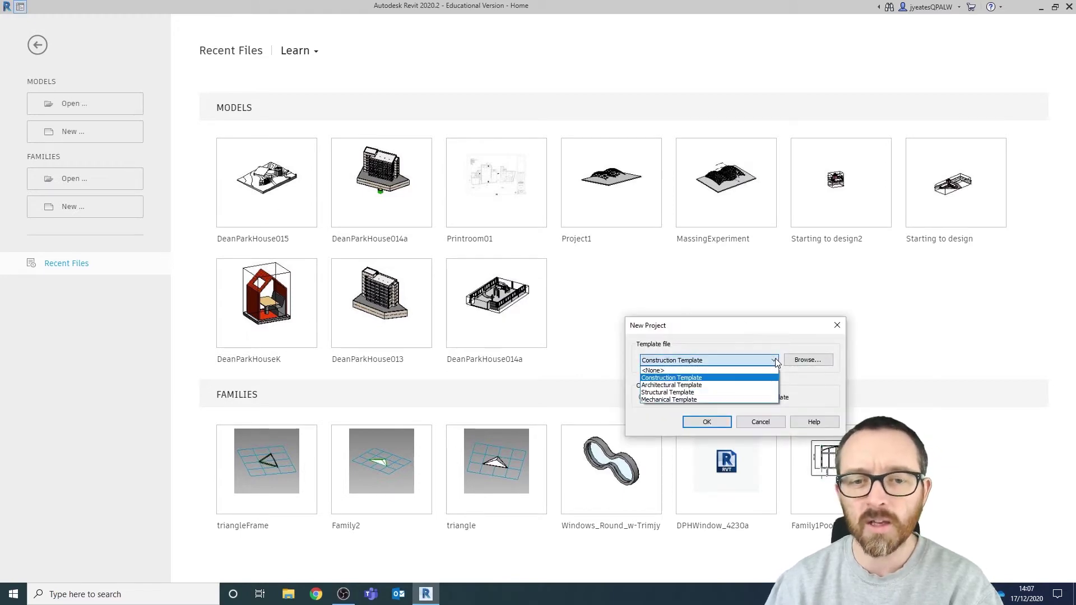
left_click(719, 385)
left_click(706, 422)
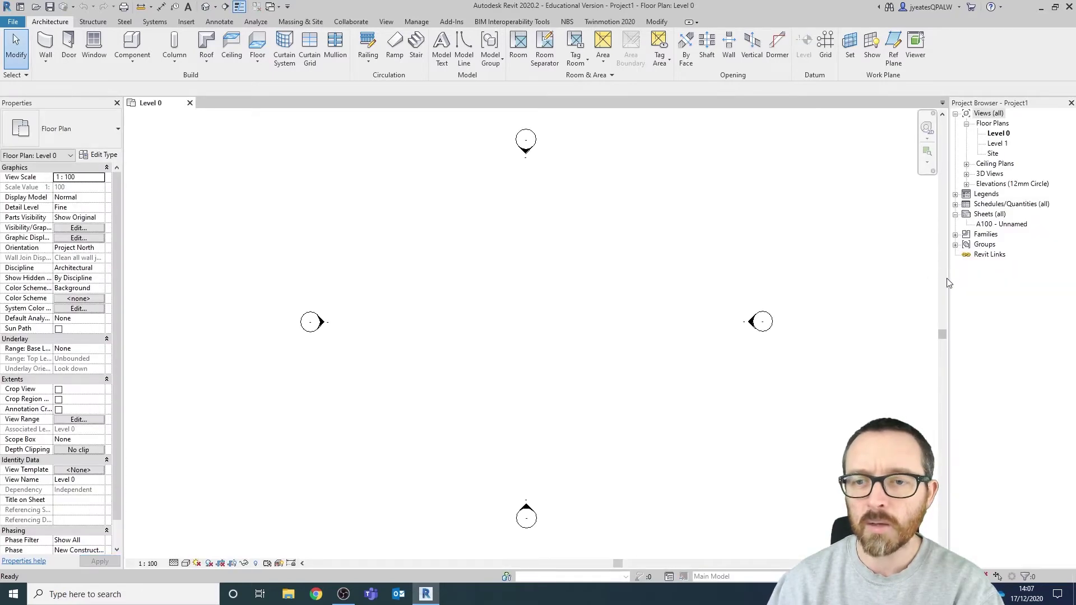
left_click_drag(948, 279, 874, 283)
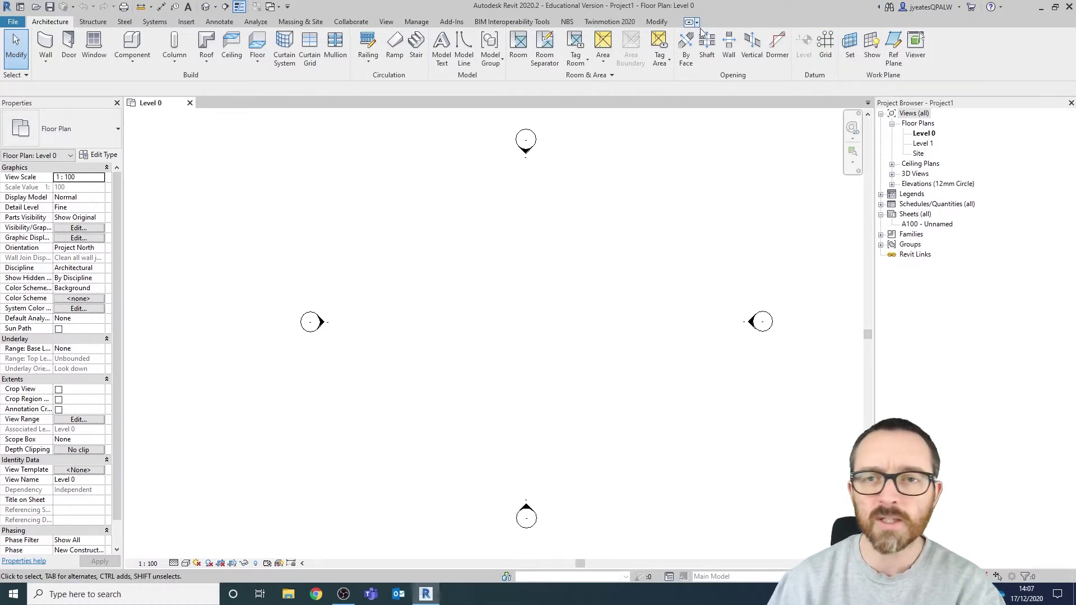
Step: Draw five aligned vertical grid lines, numbered 1 to 5, between the elevation markers at 5000 mm spacing
left_click(825, 46)
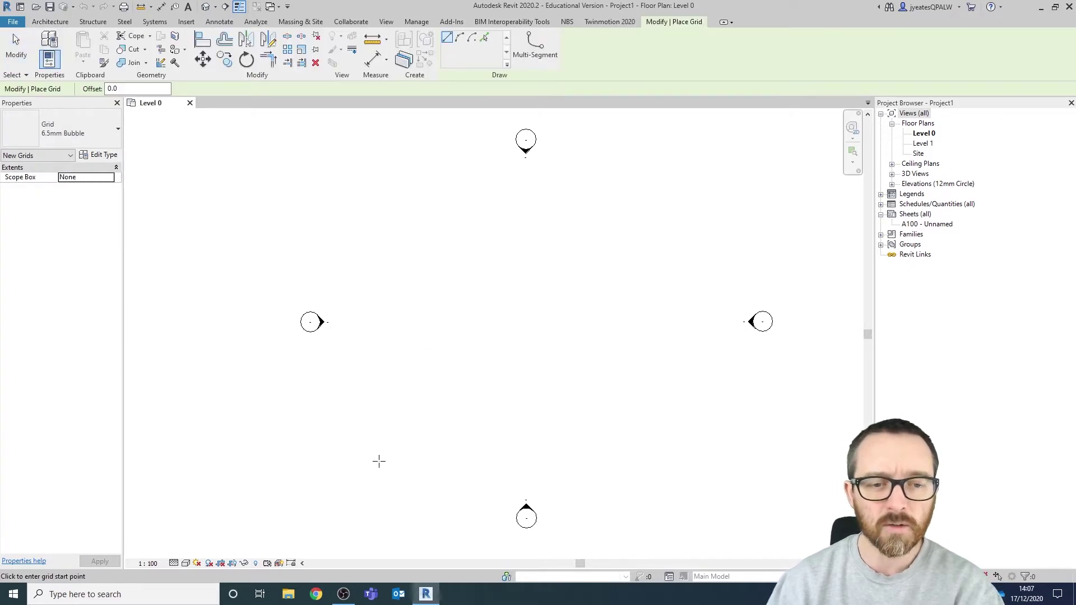
left_click(379, 461)
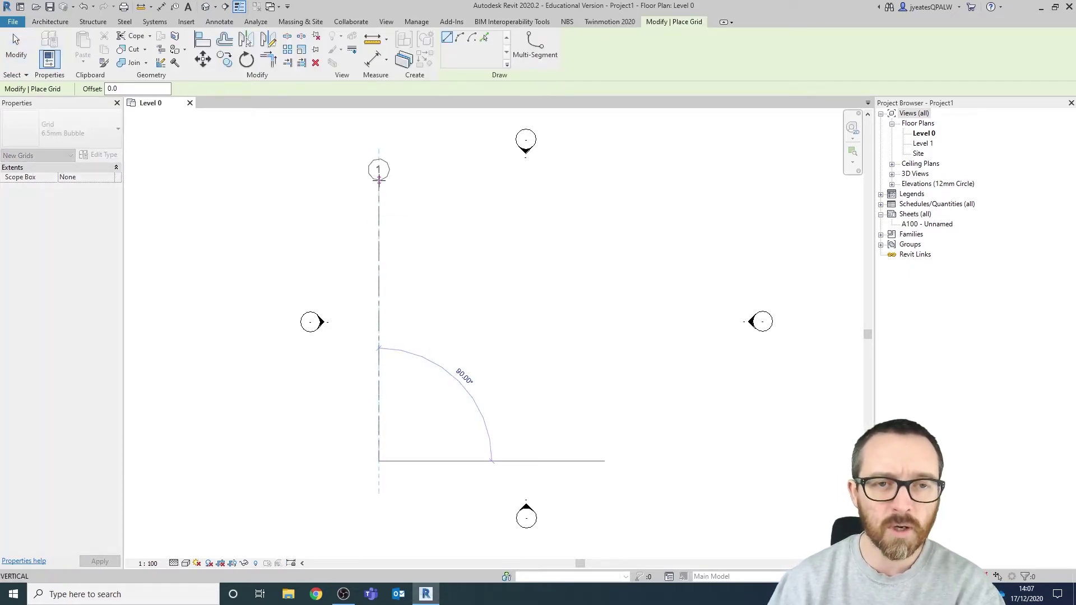
left_click(379, 180)
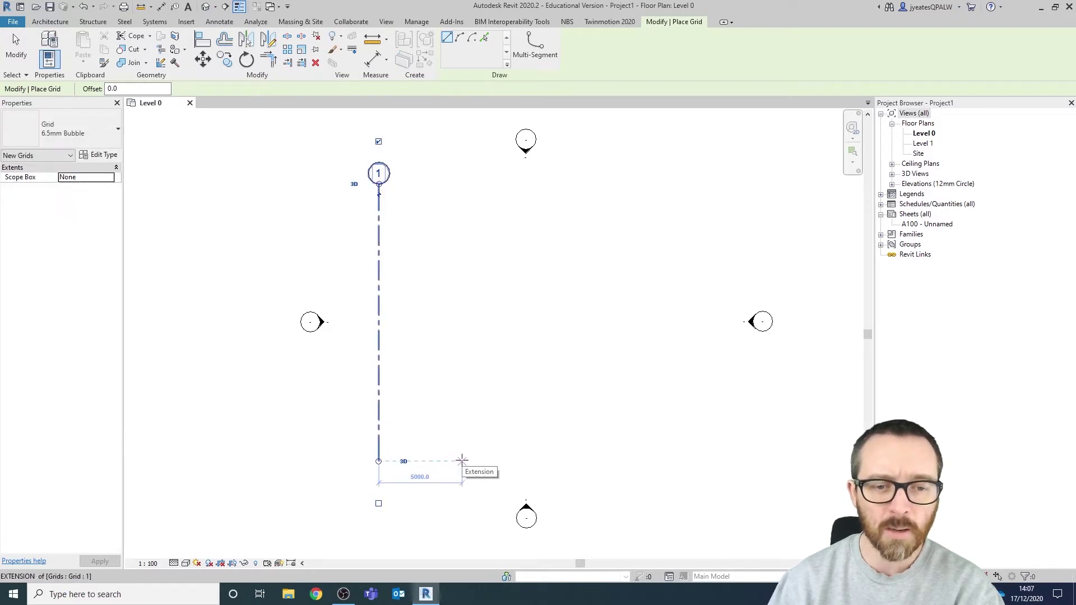
left_click(462, 461)
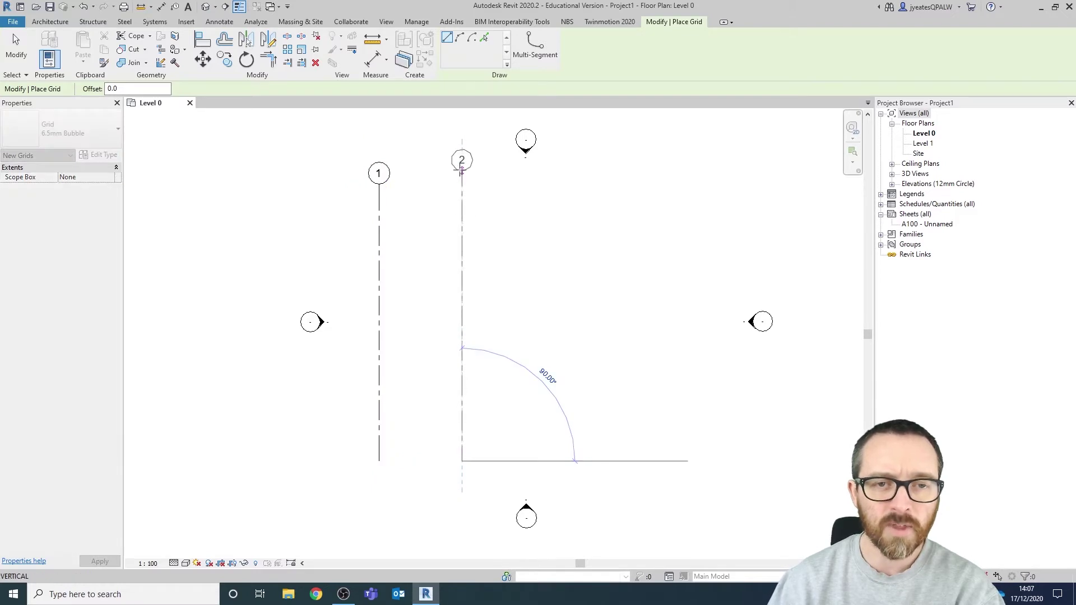
left_click(461, 185)
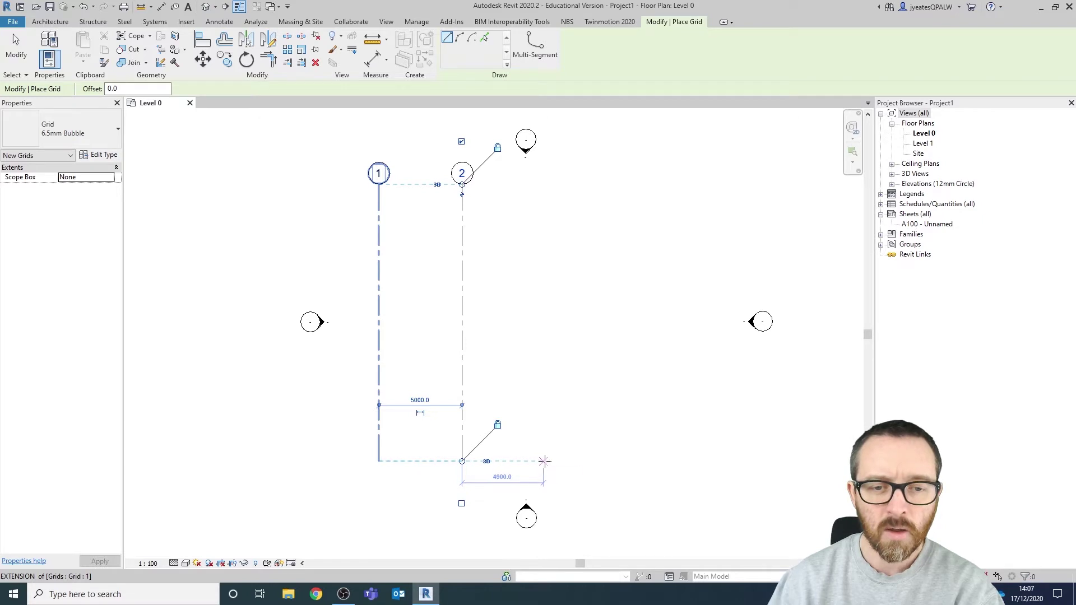
left_click(544, 460)
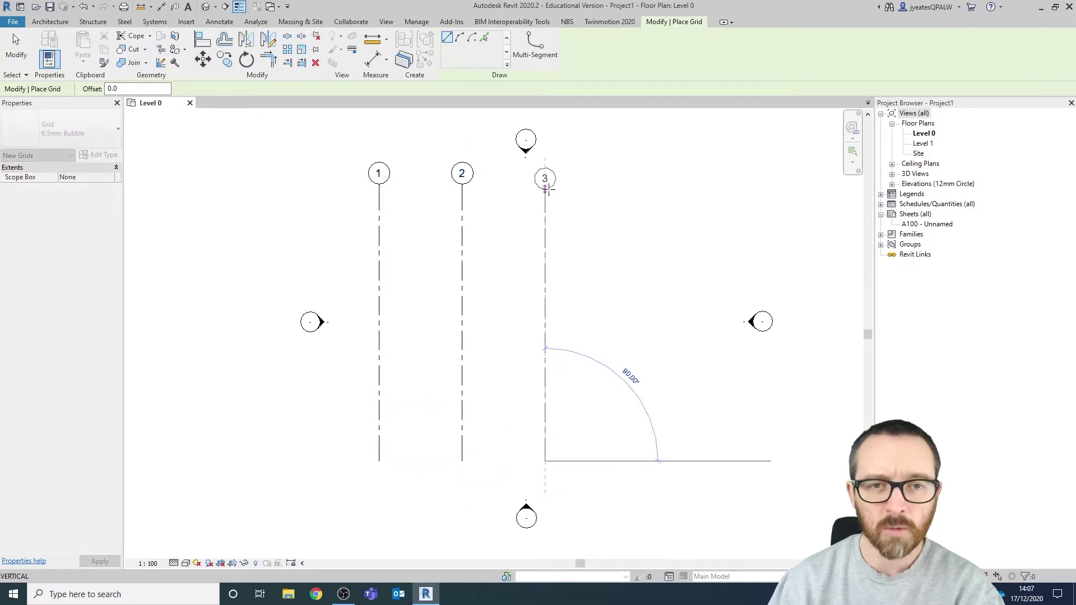
left_click(545, 184)
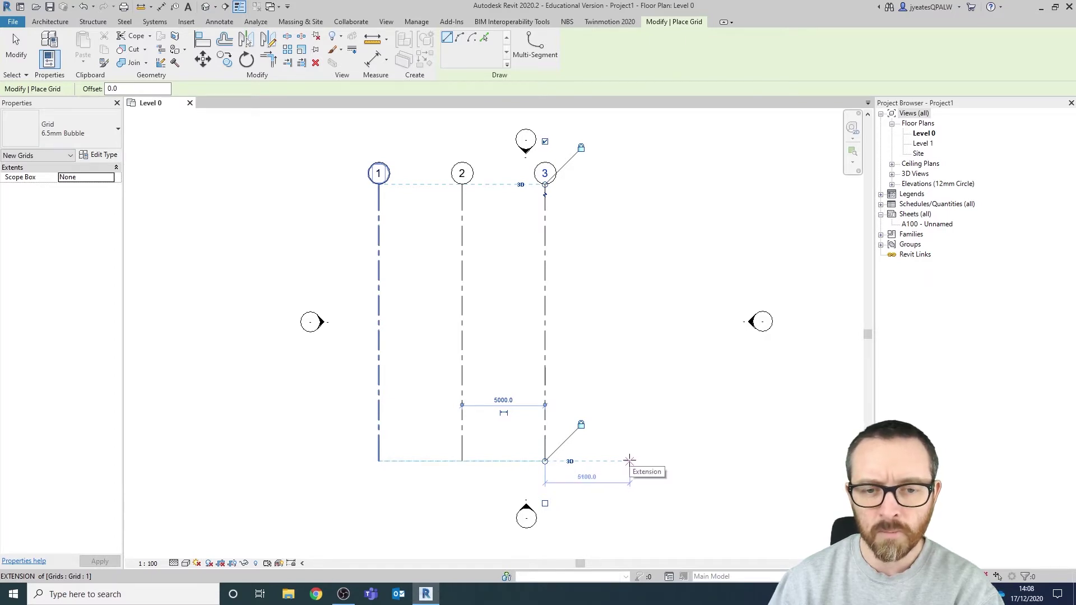
left_click(628, 461)
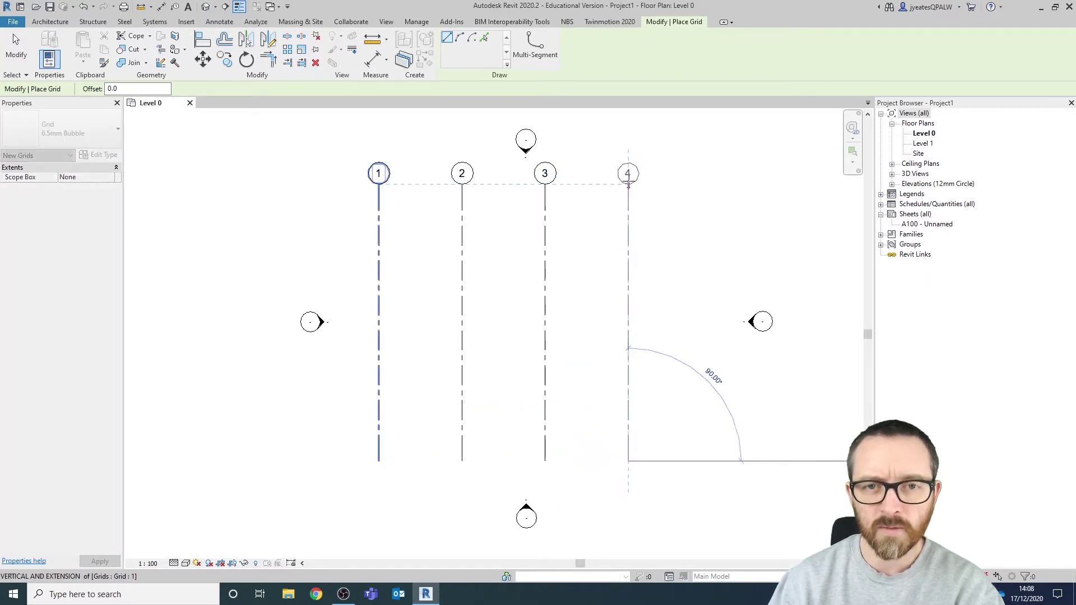
left_click(628, 183)
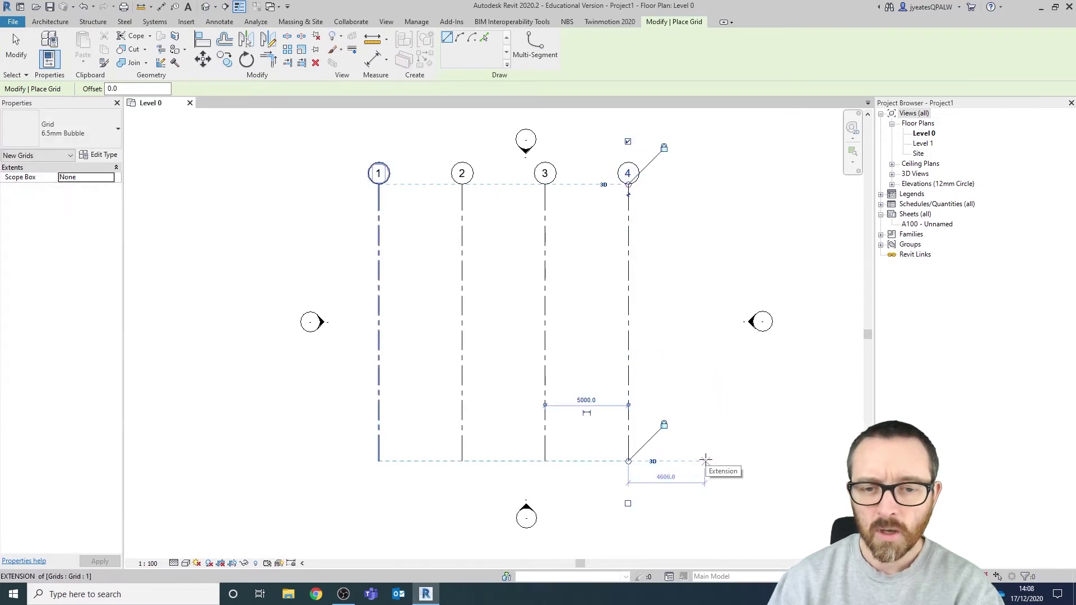
left_click(710, 461)
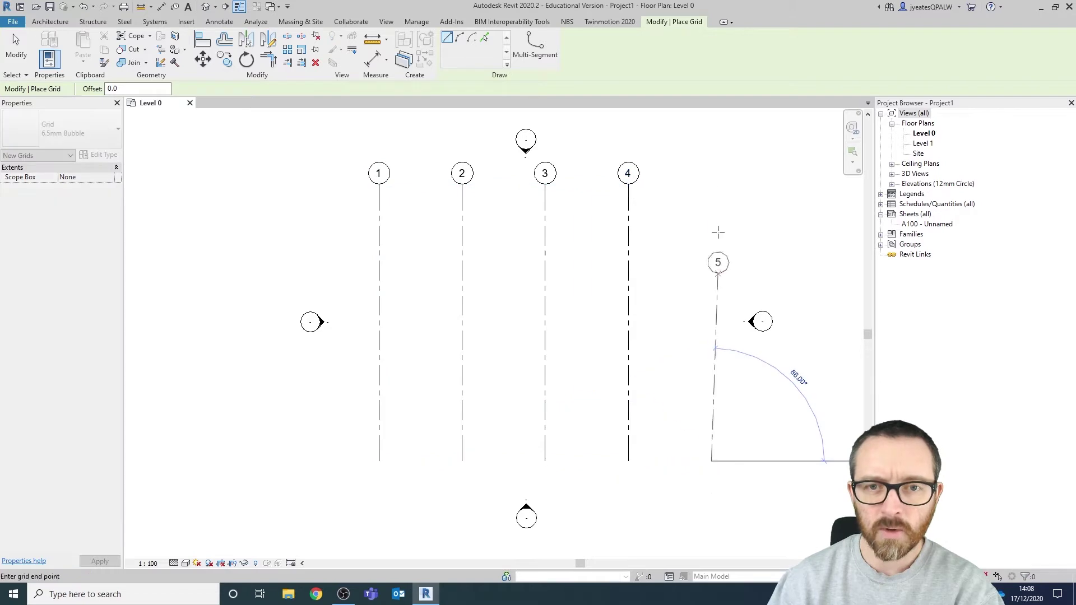
left_click(711, 183)
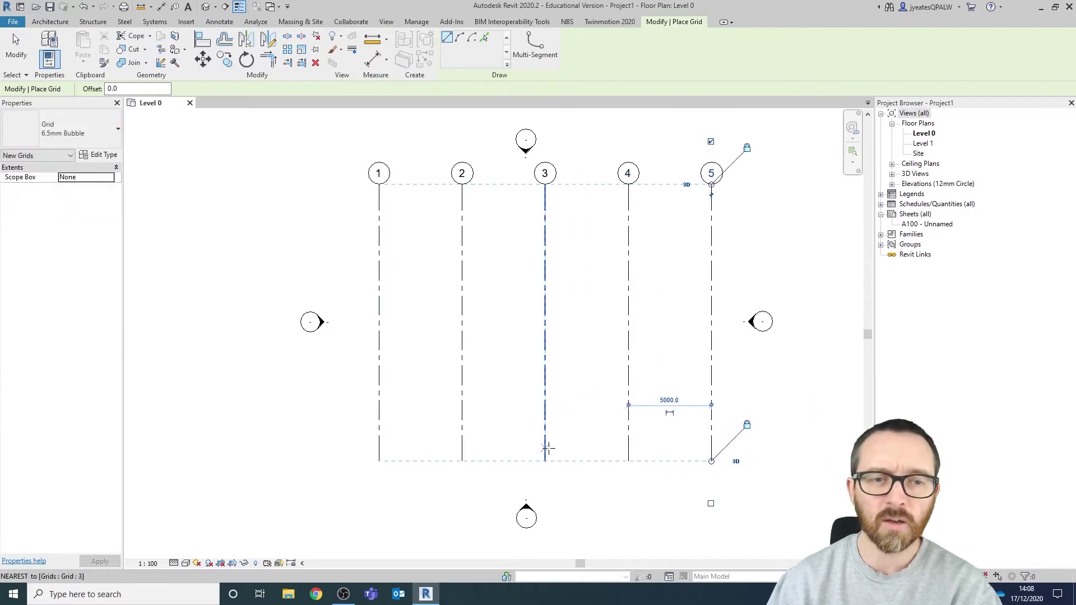
Step: Draw a horizontal grid line from right to left across the lower ends of the vertical grids and rename it A
left_click(762, 435)
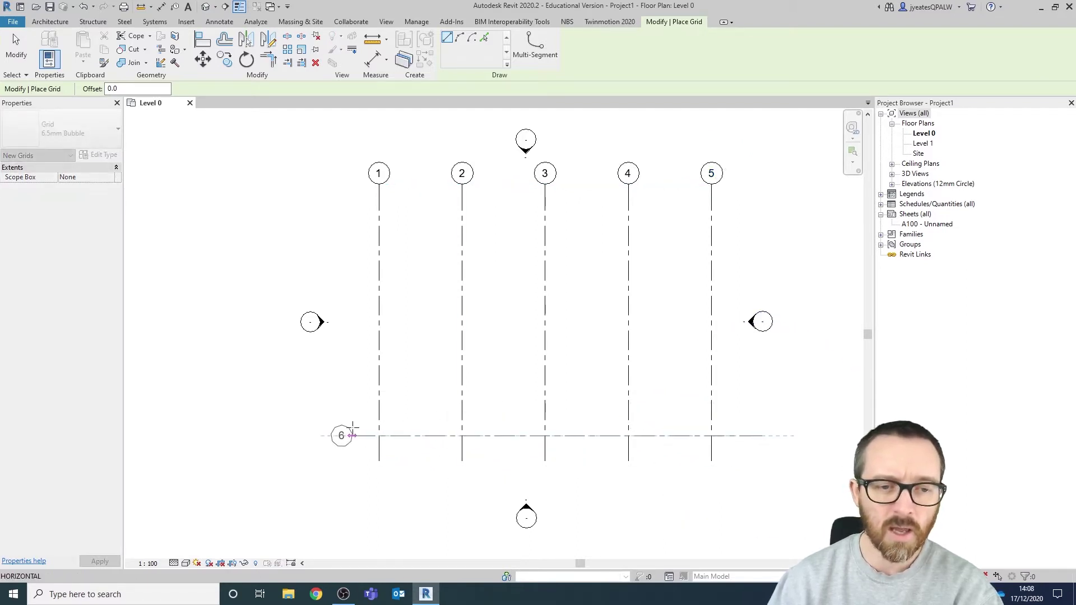
left_click(342, 436)
left_click(341, 436)
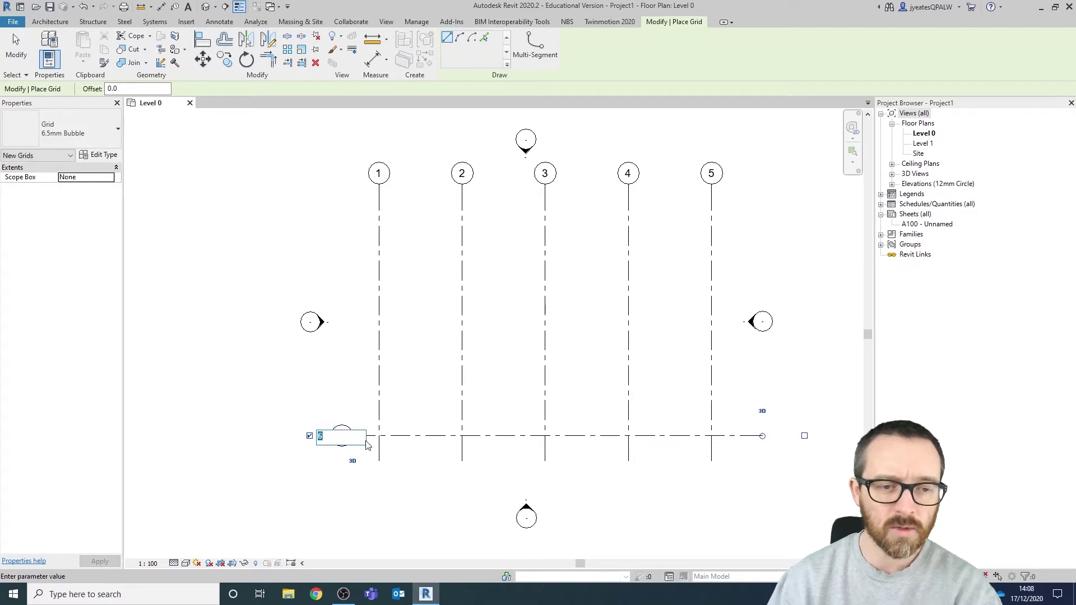
type("A")
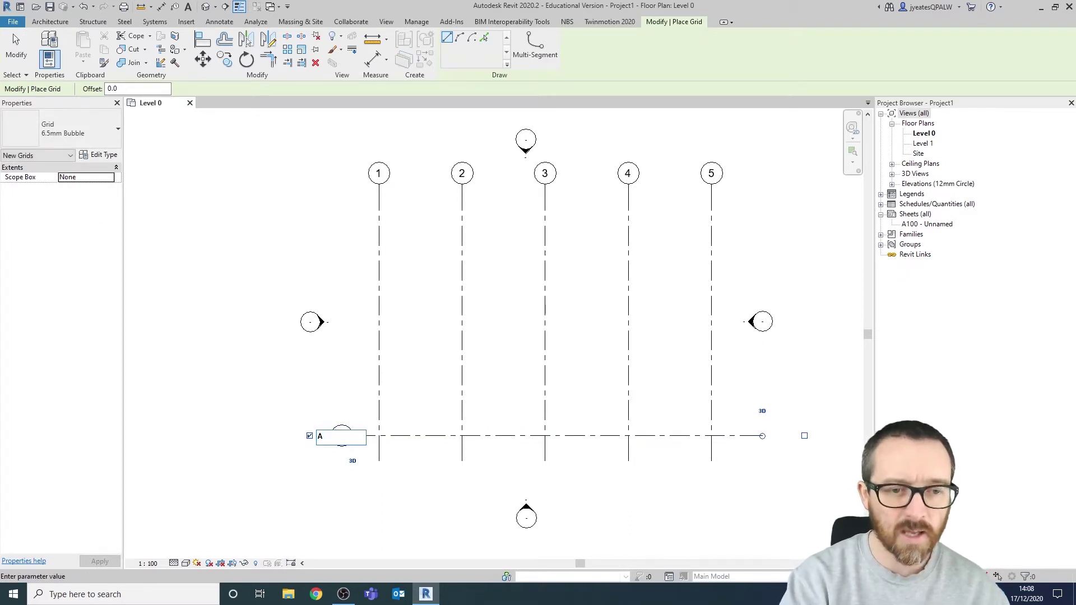
left_click(410, 304)
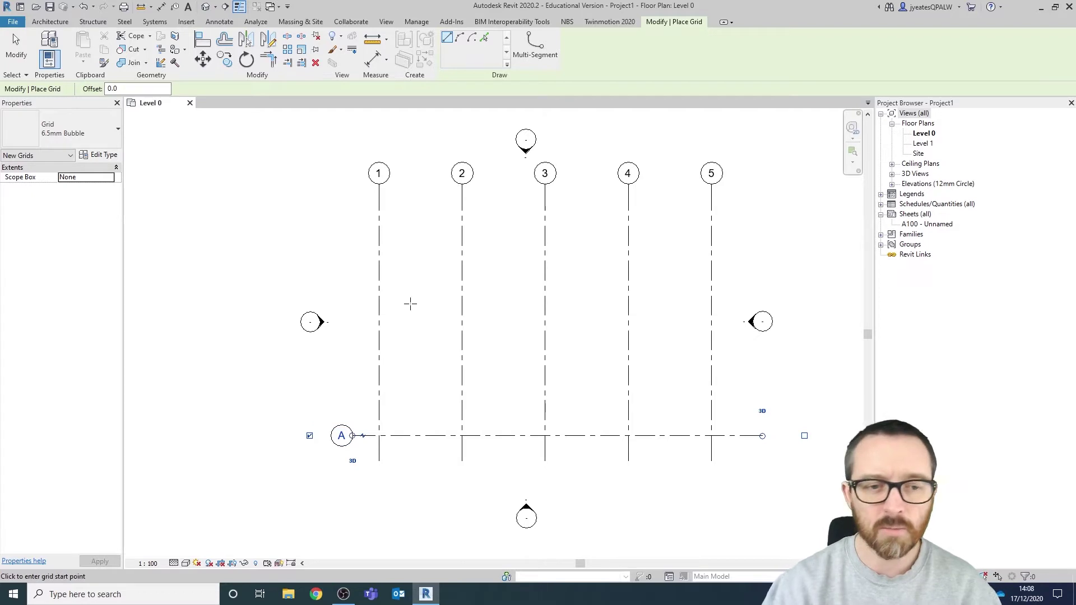
Step: Draw two more horizontal grid lines above grid A at 6000 mm spacing, aligned with its ends
left_click(762, 336)
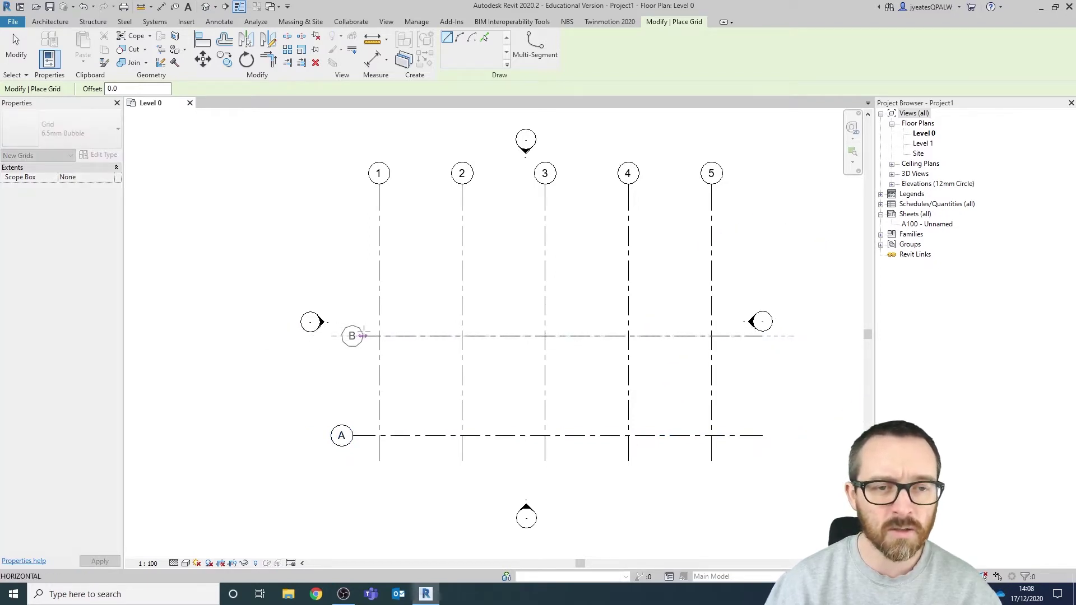
left_click(353, 336)
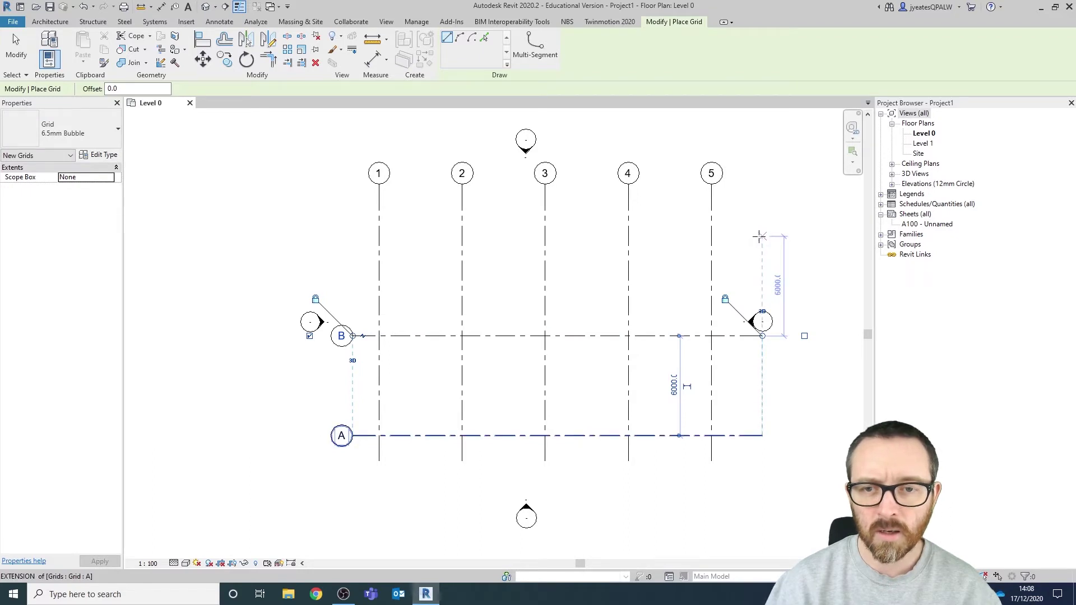
left_click(761, 236)
left_click(352, 236)
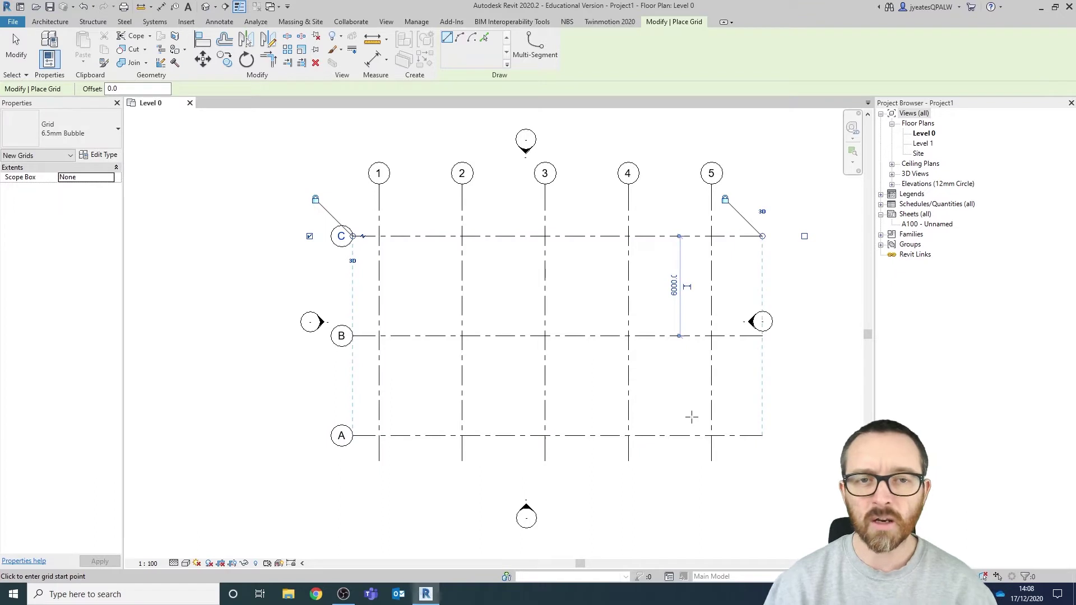
Step: Open the East elevation and set the elevation of Level 1 to 3000
left_click(891, 184)
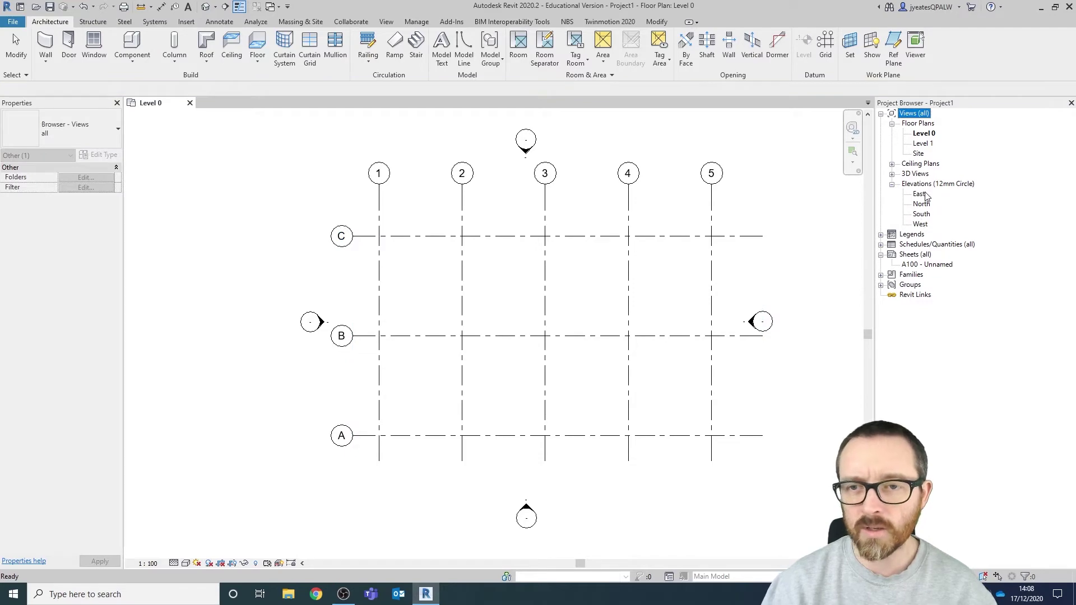
double_click(919, 194)
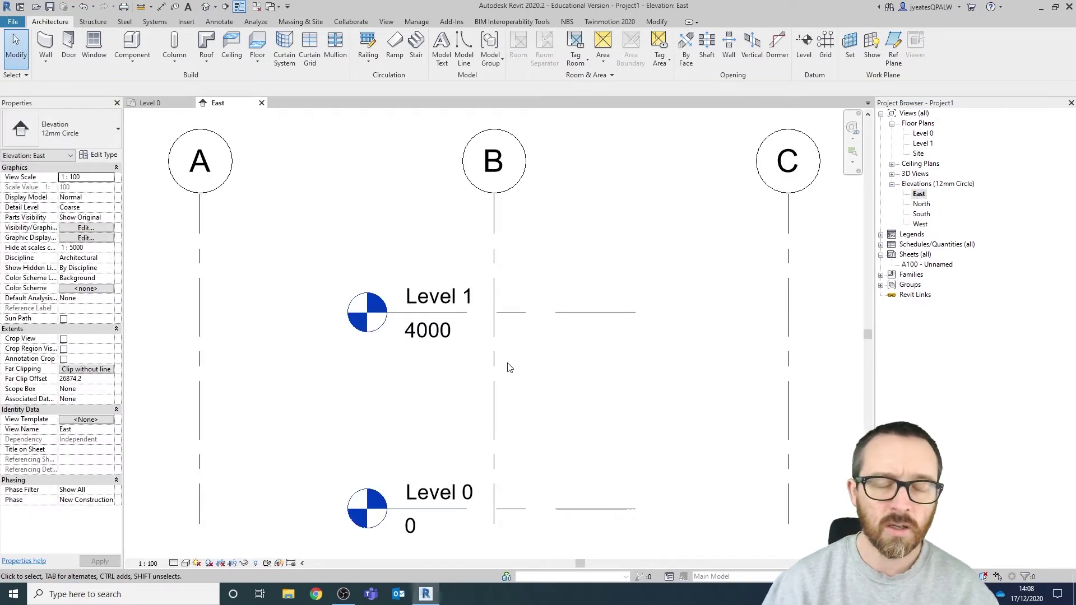
scroll(509, 367, "down", 3)
left_click(470, 352)
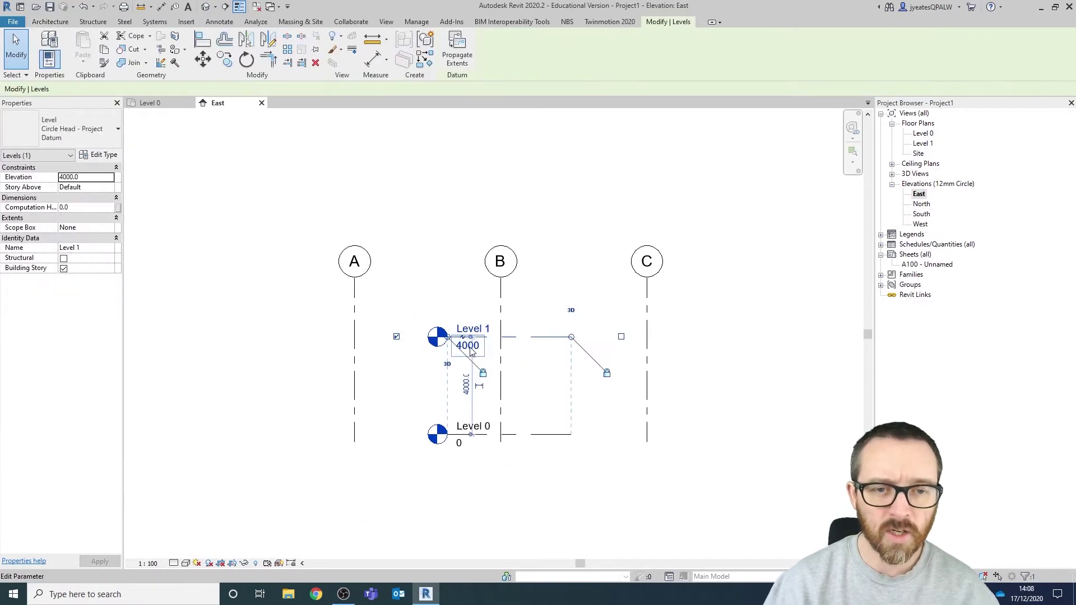
left_click(469, 347)
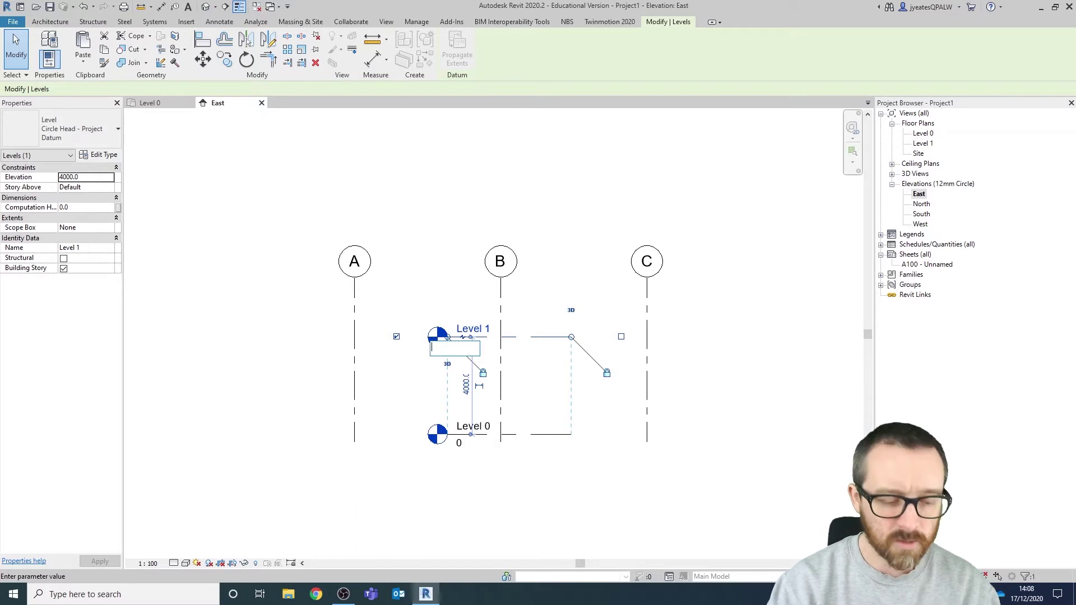
type("3000")
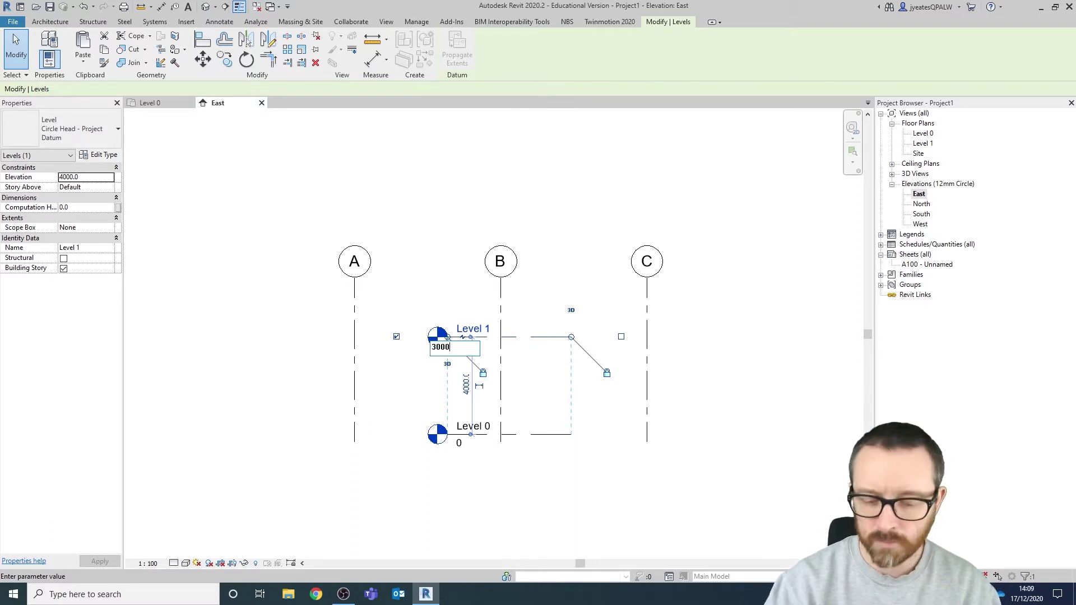
key("Return")
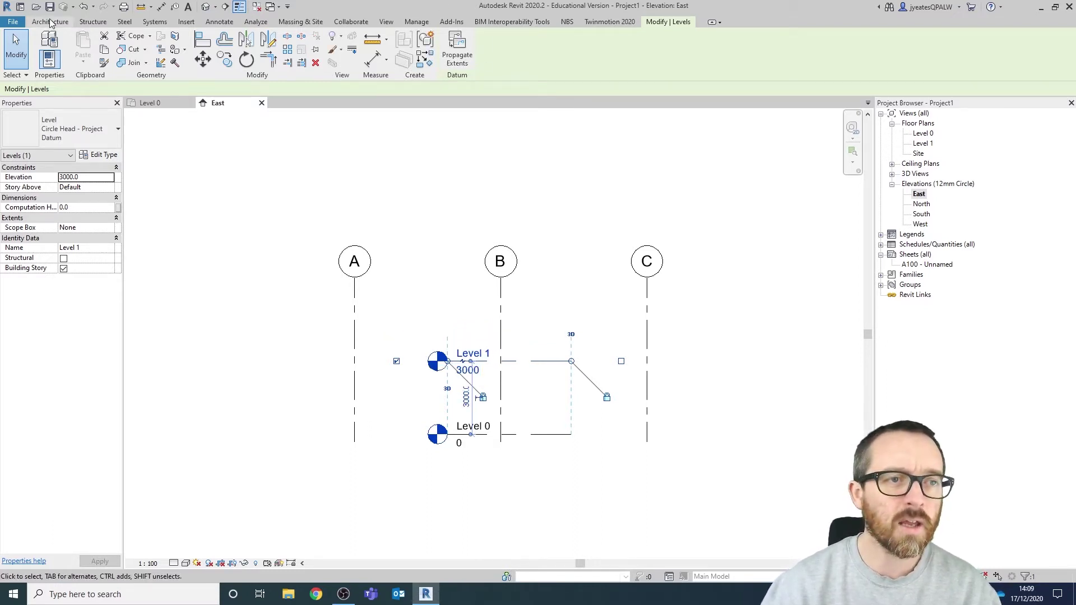
Step: Add a level 3000 mm above Level 1, at elevation 6000, aligned with the ends of the existing levels
left_click(51, 21)
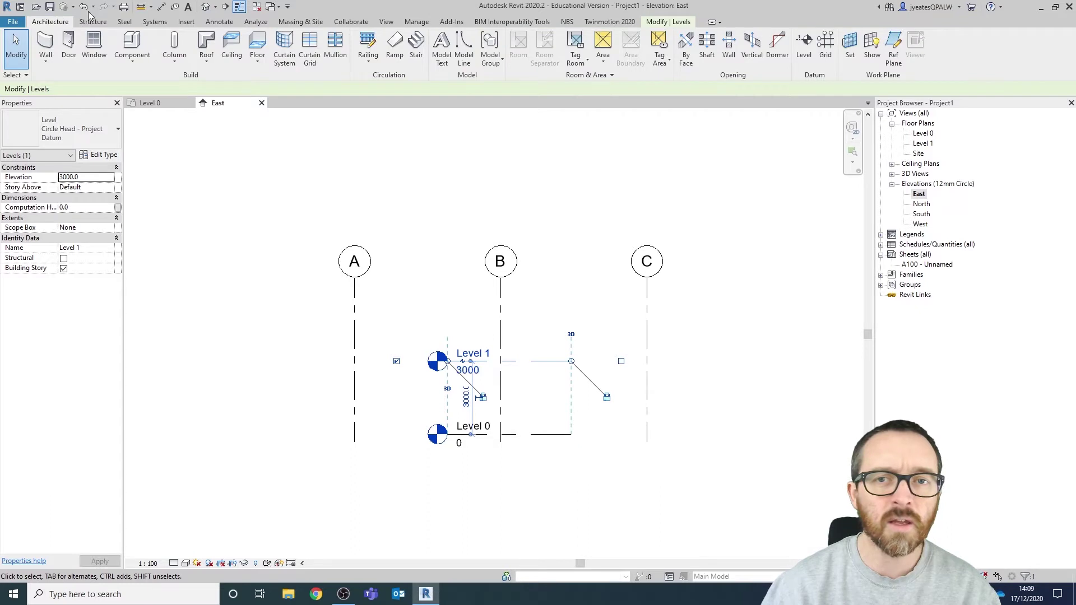
left_click(803, 49)
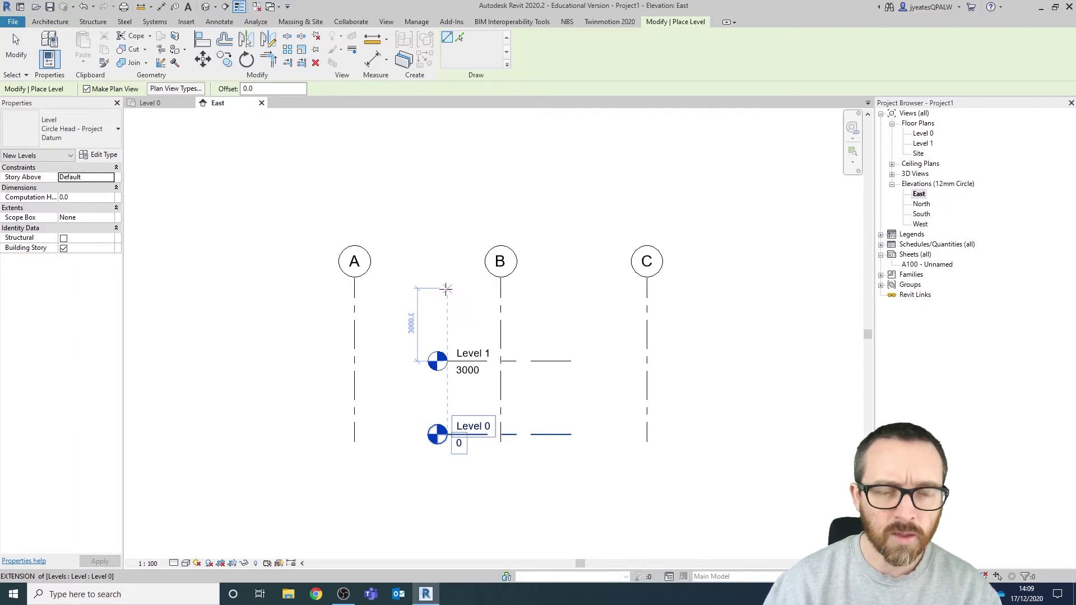
left_click(447, 288)
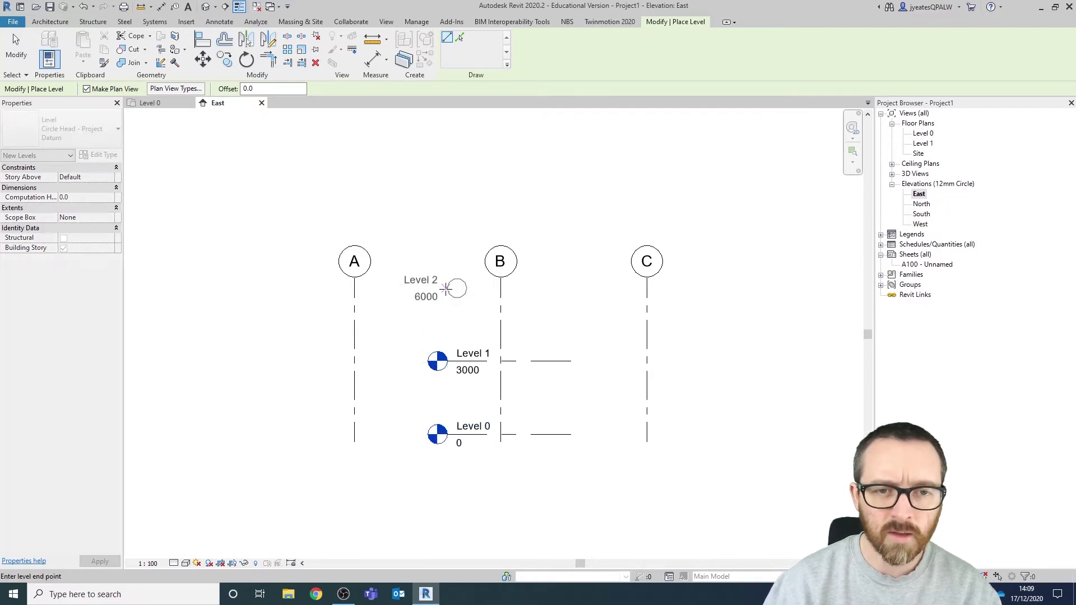
left_click(571, 288)
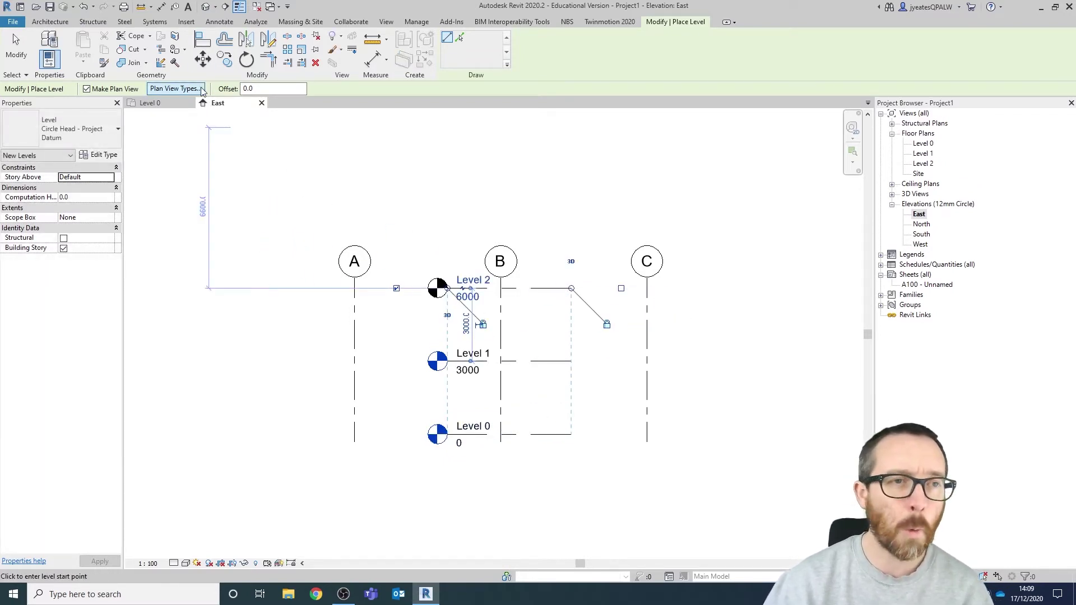
left_click(22, 47)
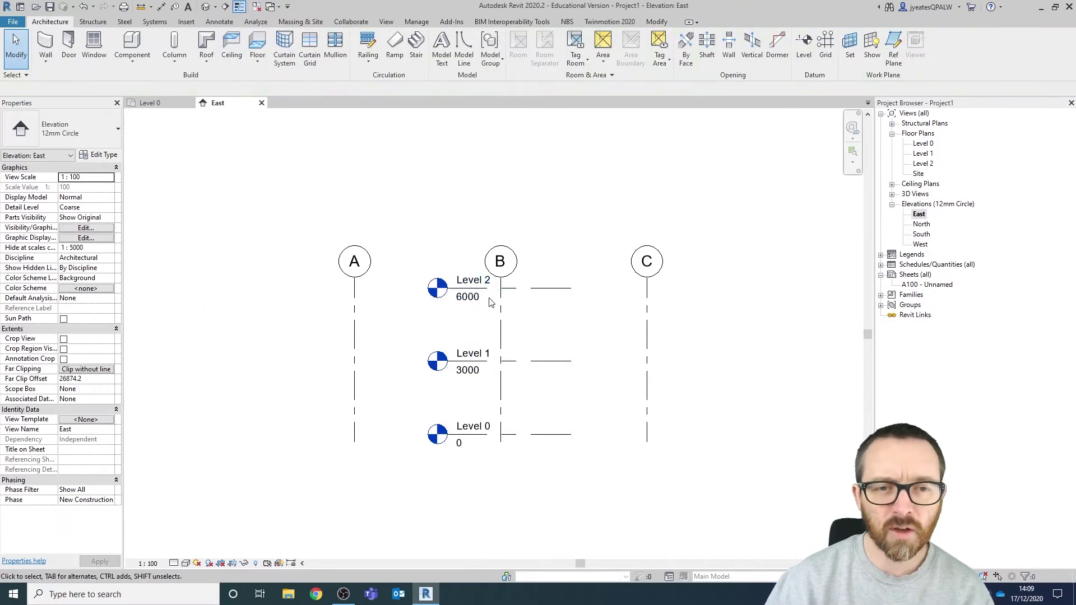
Step: Extend the three level lines beyond grid A at the head end and beyond grid C at the other end
left_click(534, 288)
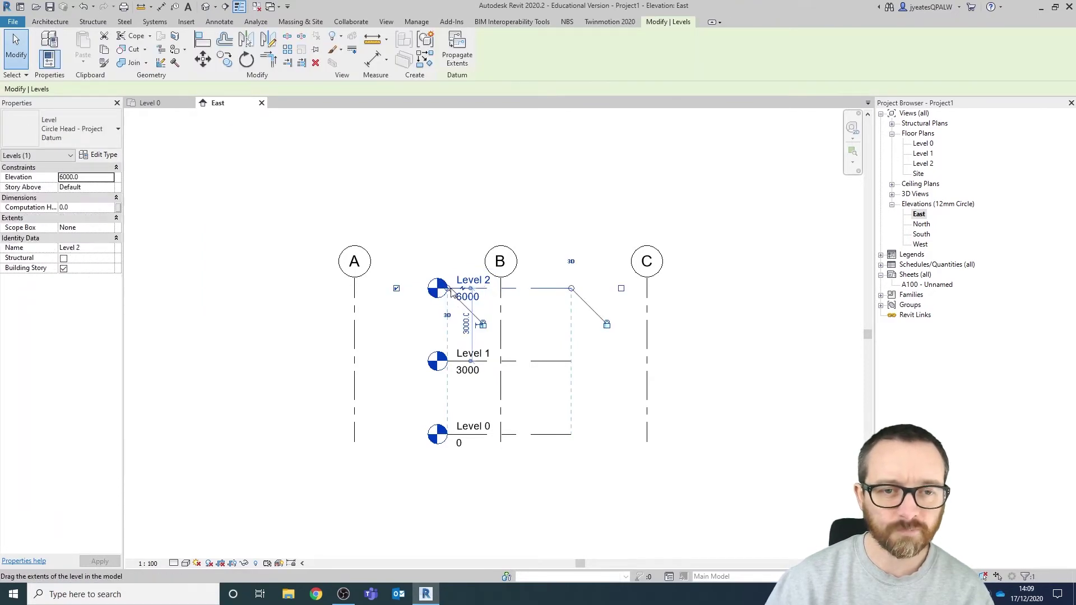
left_click_drag(449, 288, 336, 289)
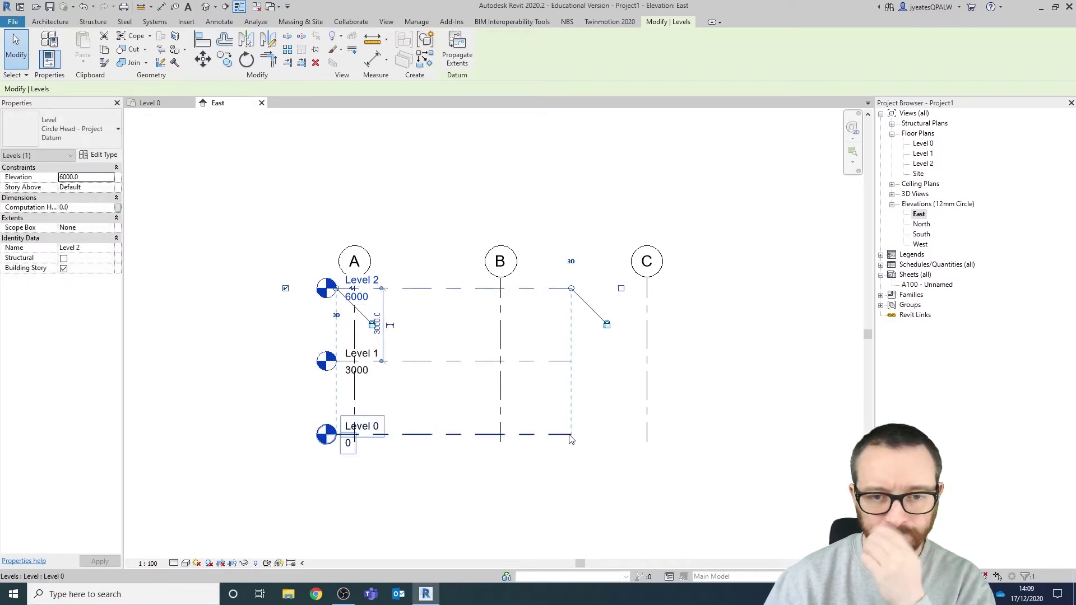
left_click(569, 441)
left_click_drag(571, 435, 679, 435)
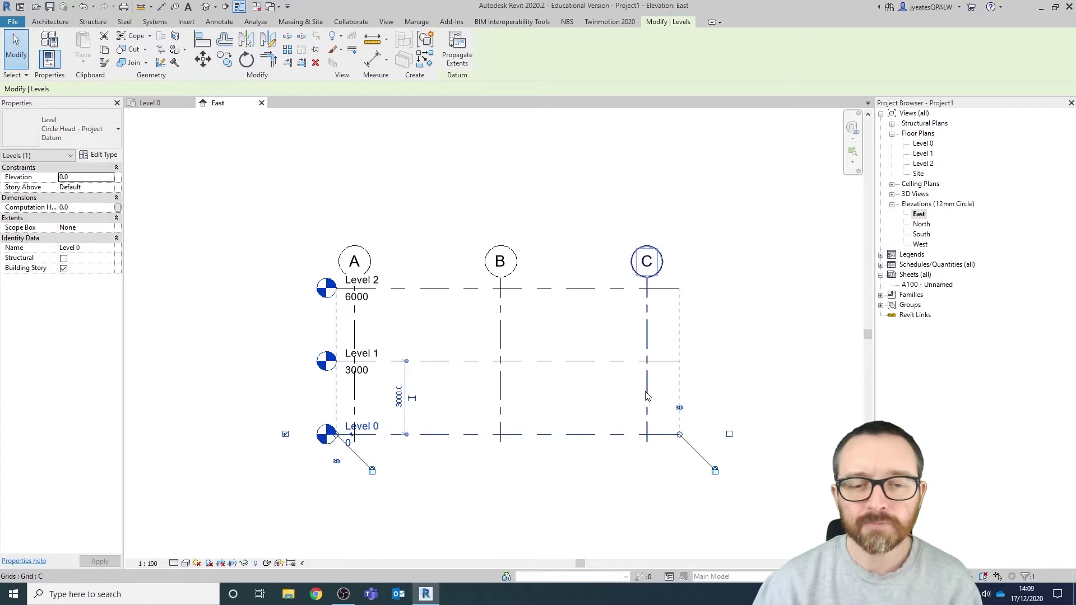
Step: Shorten the lower ends of the grid lines in the East elevation to finish on Level 0
left_click(649, 405)
left_click_drag(647, 446, 647, 434)
left_click(820, 394)
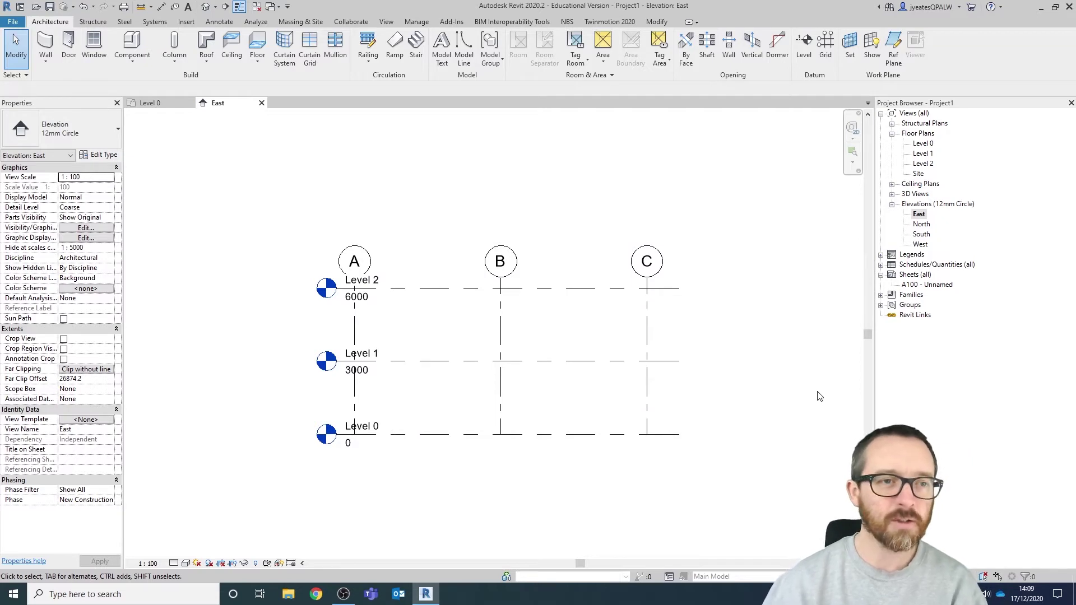
Step: Close the Level 0 plan, open the default {3D} view and tile it beside the East elevation
left_click(190, 103)
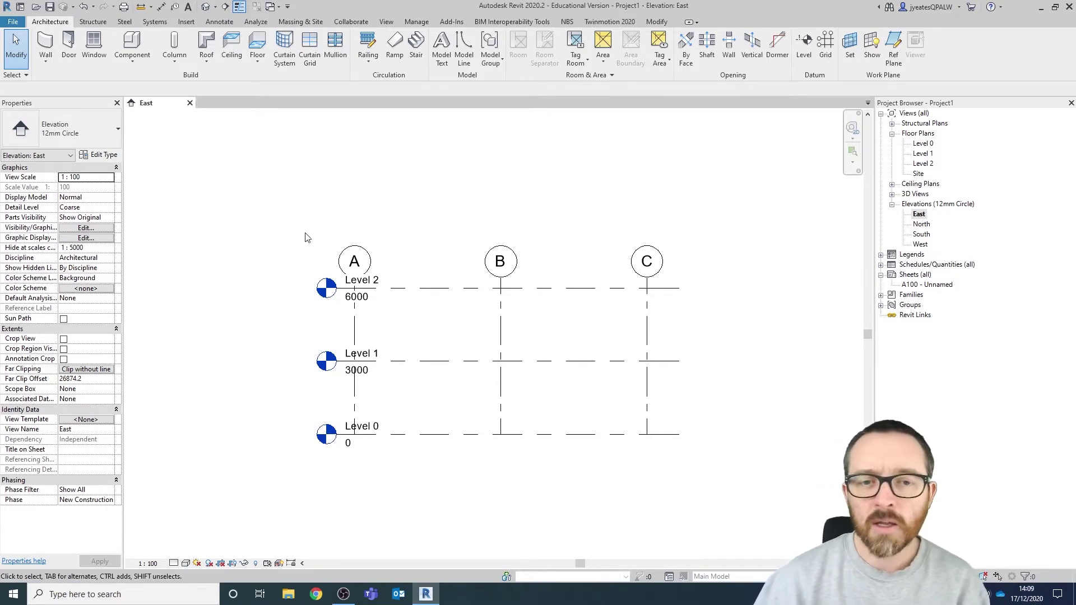
left_click(891, 194)
double_click(919, 204)
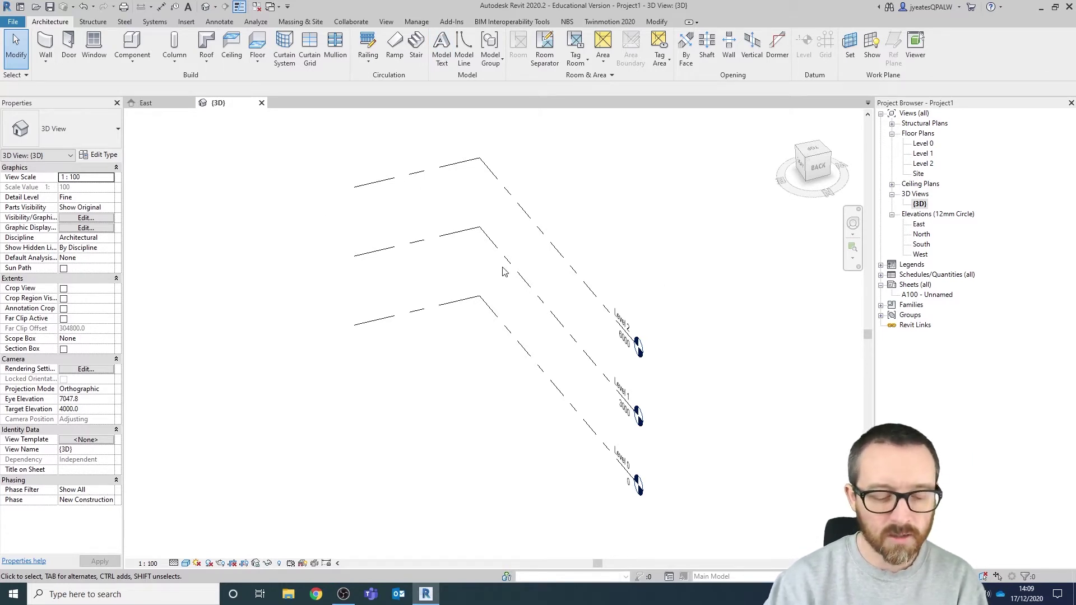
key("w")
key("t")
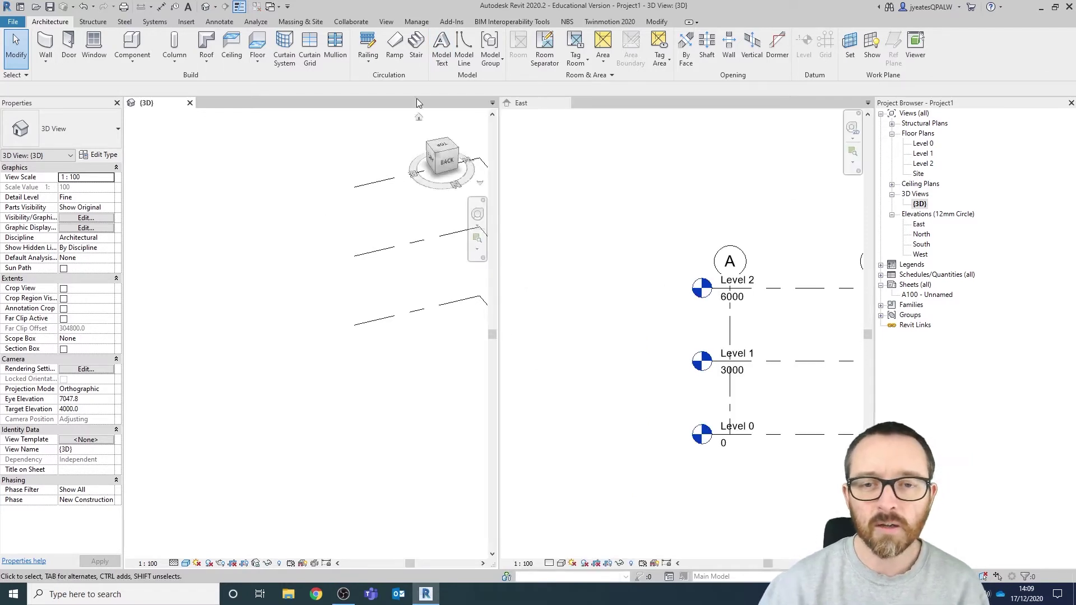
Step: Fit the drawing within both tiled views and swap them so the East elevation sits before the 3D view
scroll(741, 306, "down", 2)
left_click(737, 311)
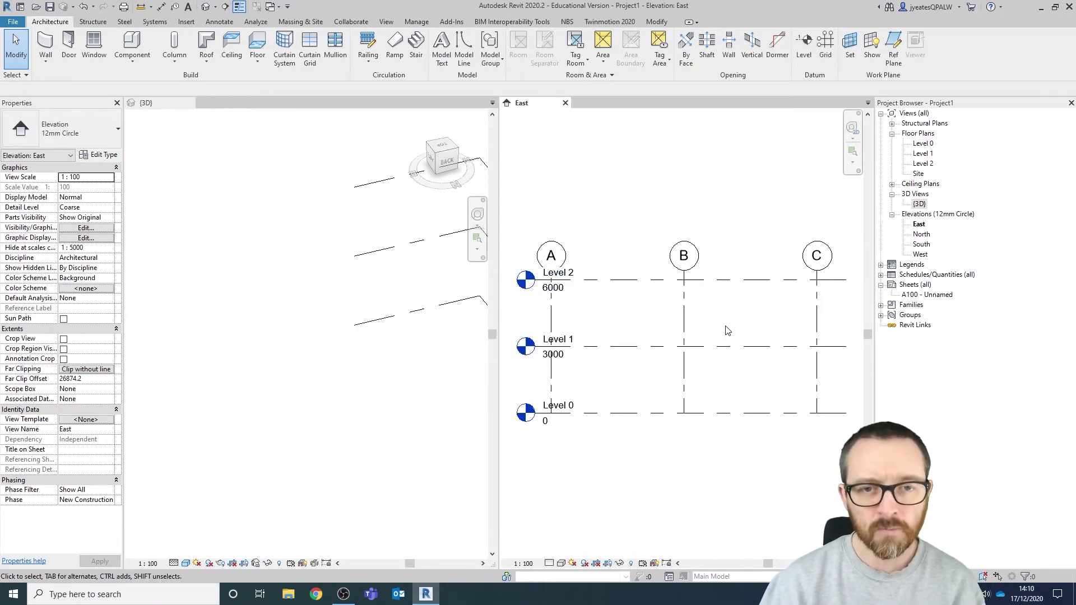
left_click(667, 280)
left_click(756, 330)
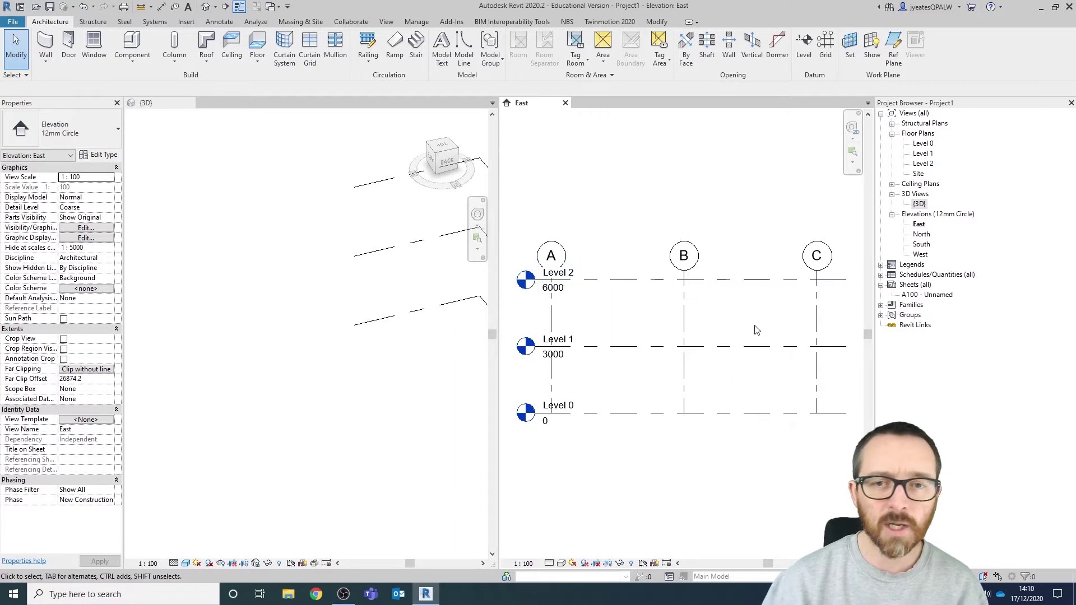
left_click(359, 274)
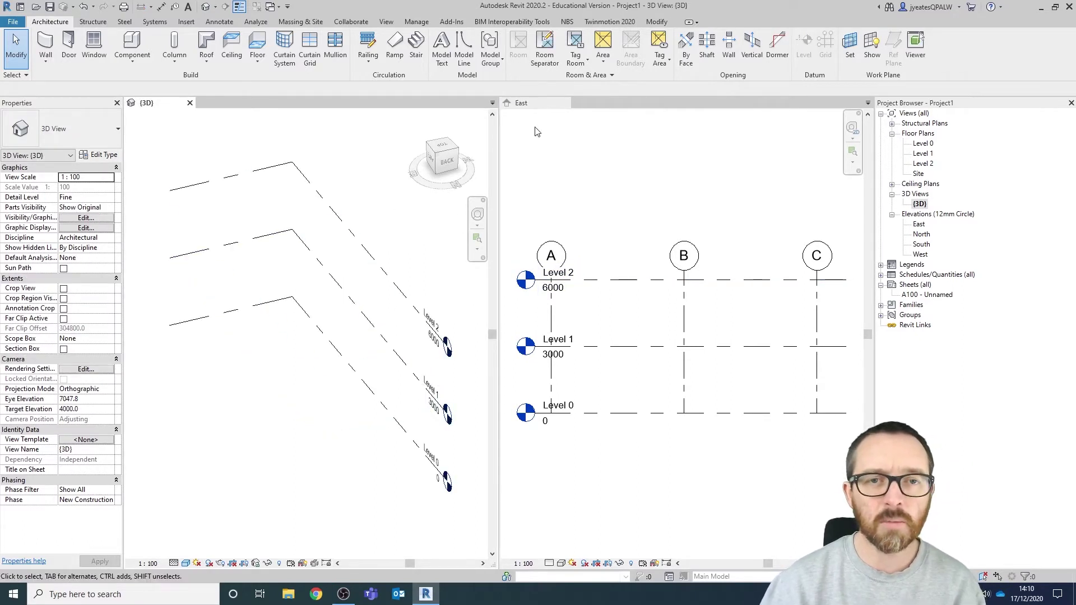
left_click(529, 106)
left_click_drag(529, 109, 128, 144)
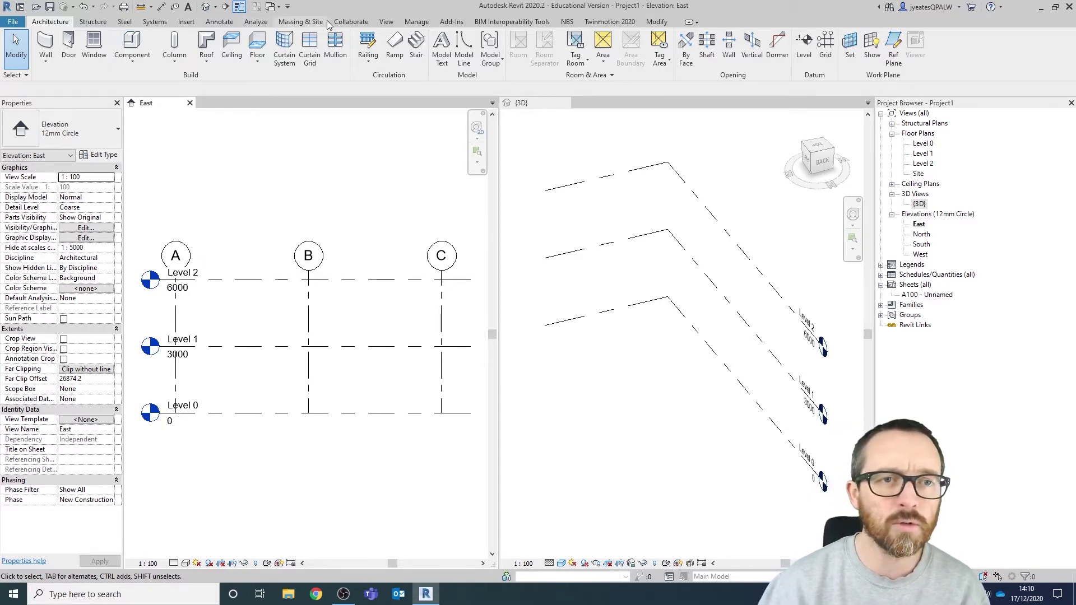
Step: Start a new in-place mass, keeping the name Mass 1
left_click(309, 23)
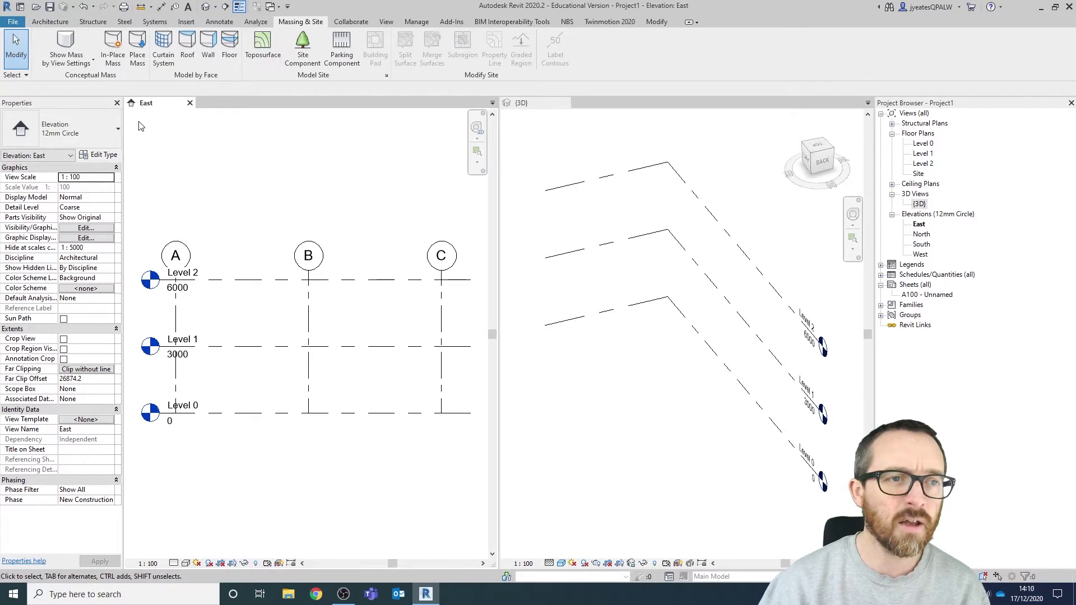
left_click(113, 43)
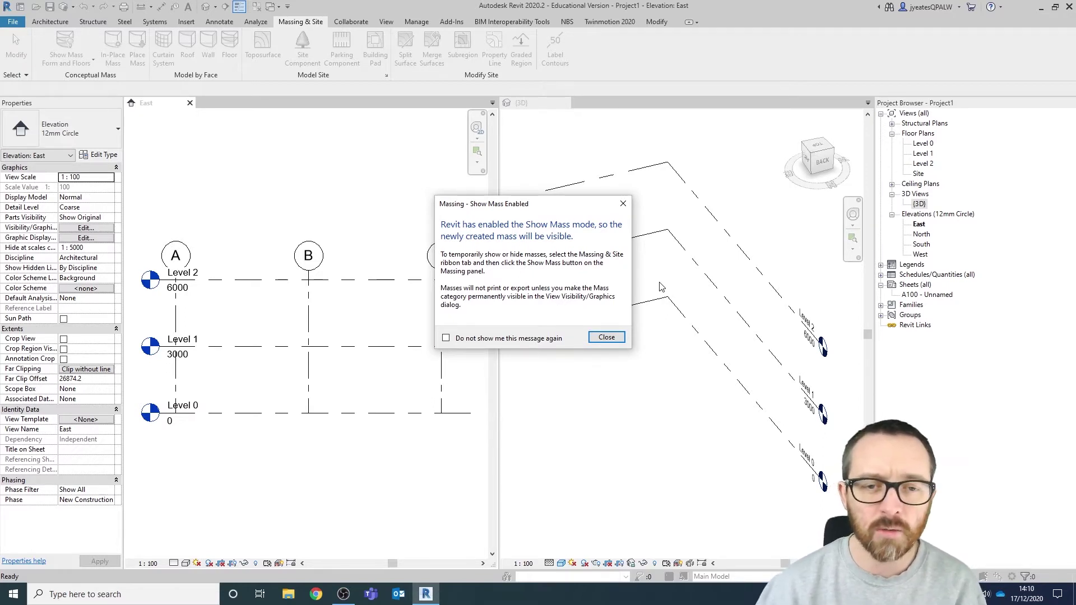
left_click(614, 339)
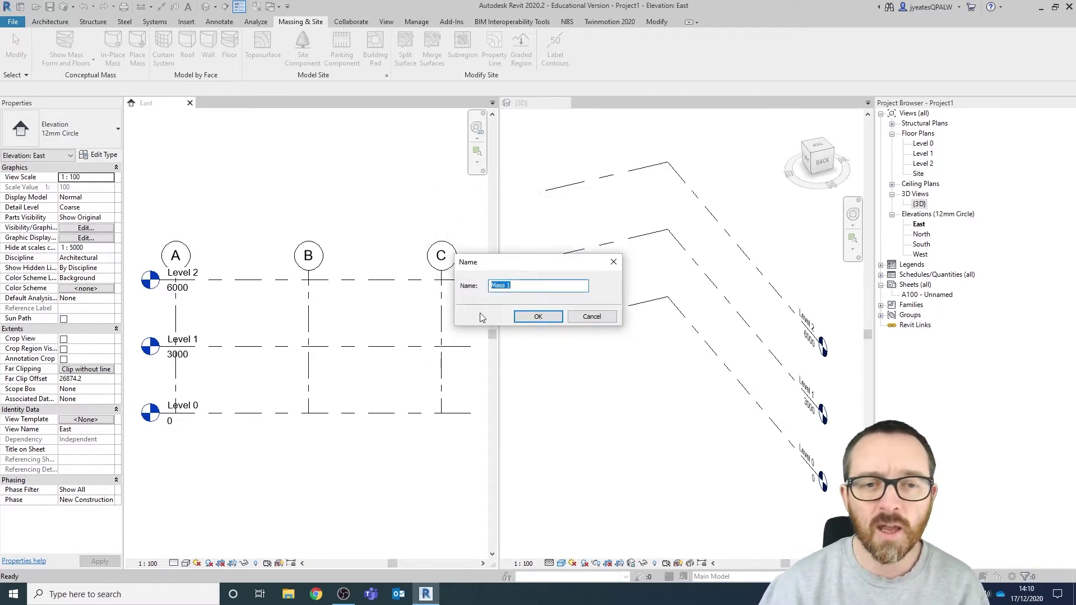
left_click(536, 316)
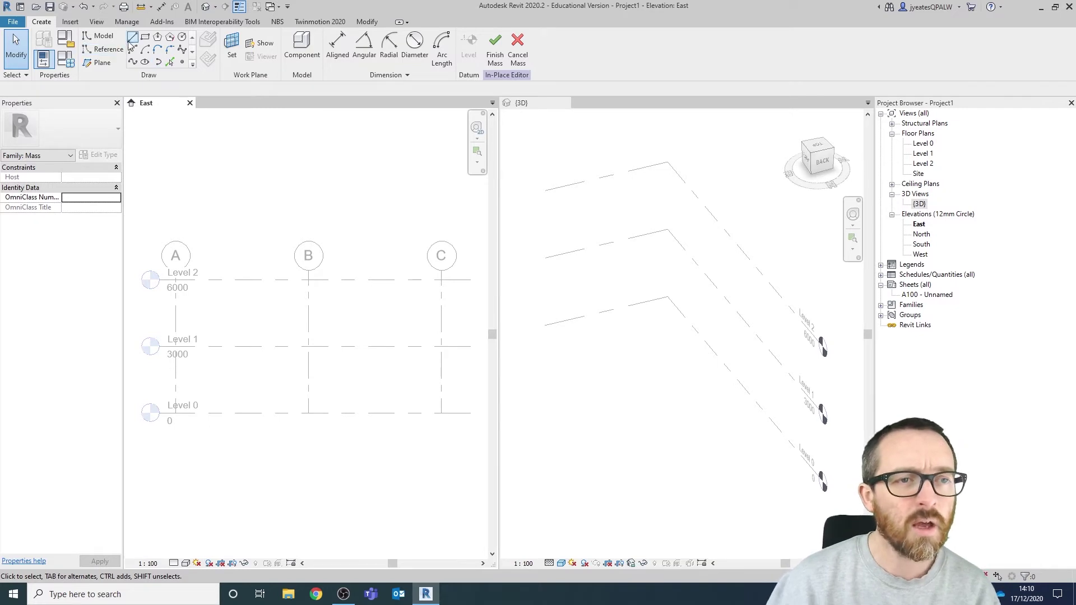
Step: Set the work plane for the mass sketch by name to Grid : 1
left_click(232, 42)
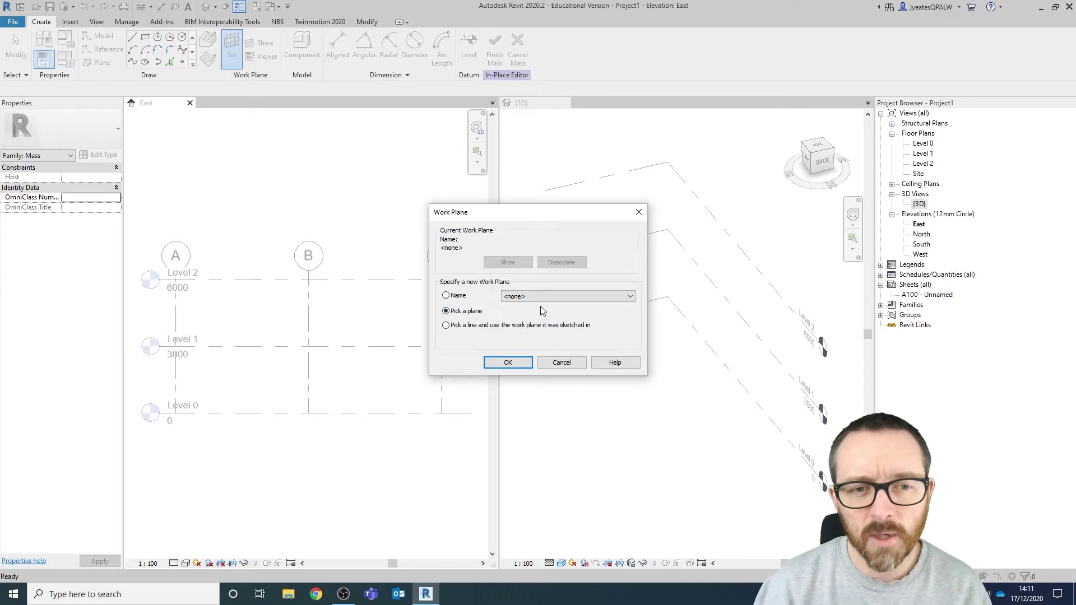
left_click(446, 296)
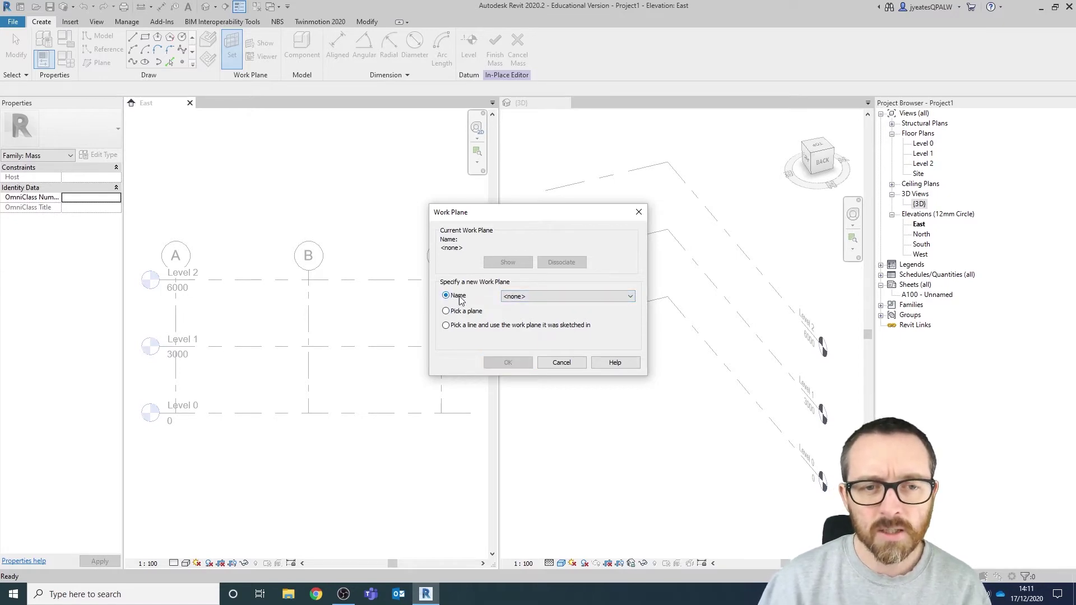
left_click(628, 297)
left_click(589, 315)
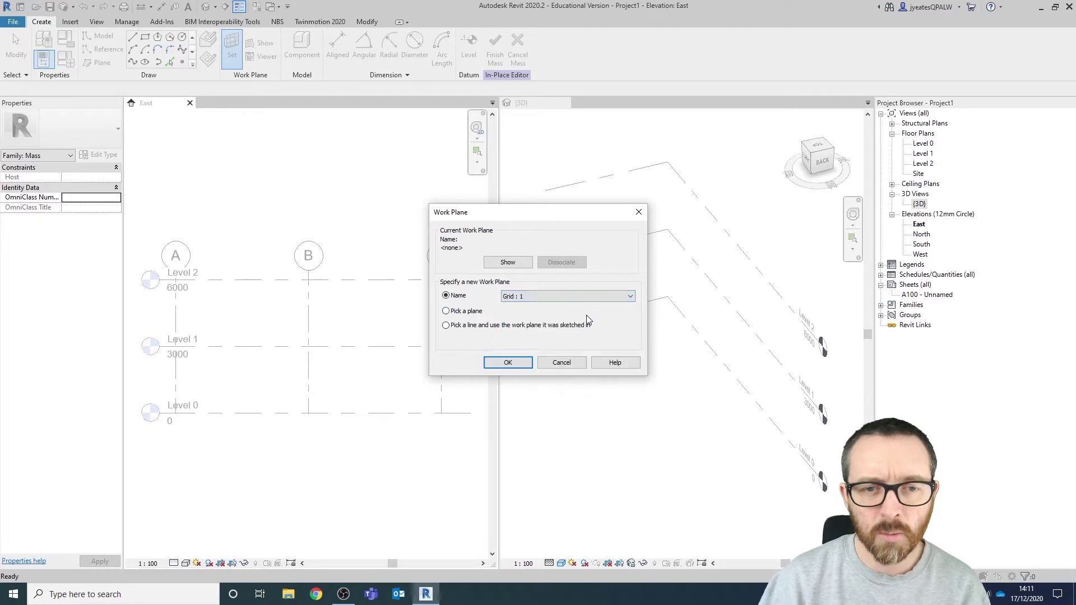
left_click(508, 363)
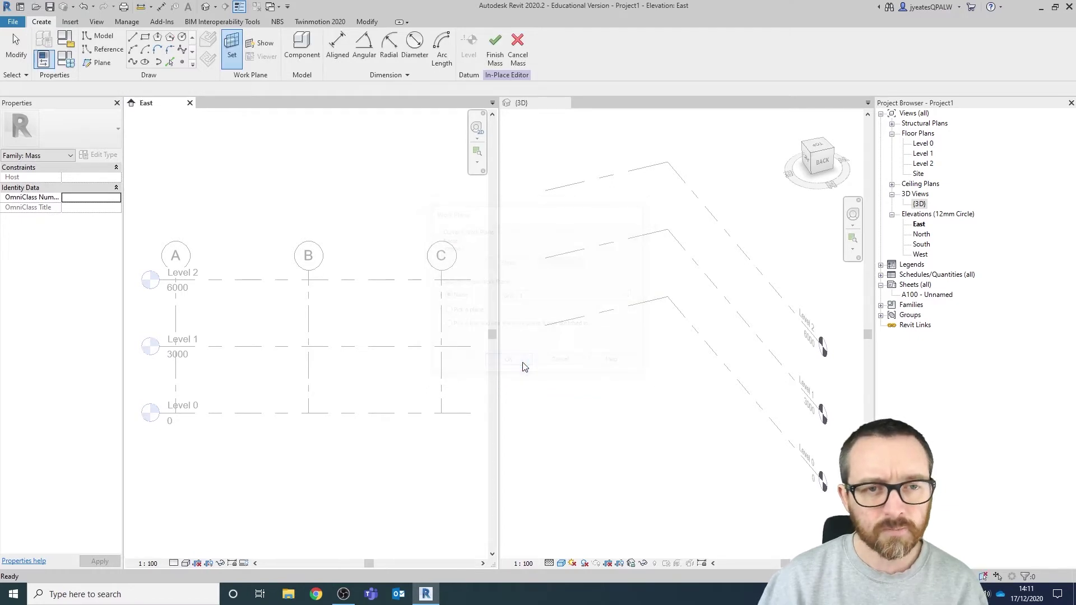
Step: Draw a 1500 mm line up grid C from Level 0, continued by an arc of about 15800 mm radius to grid A, crowned on grid B
left_click(134, 37)
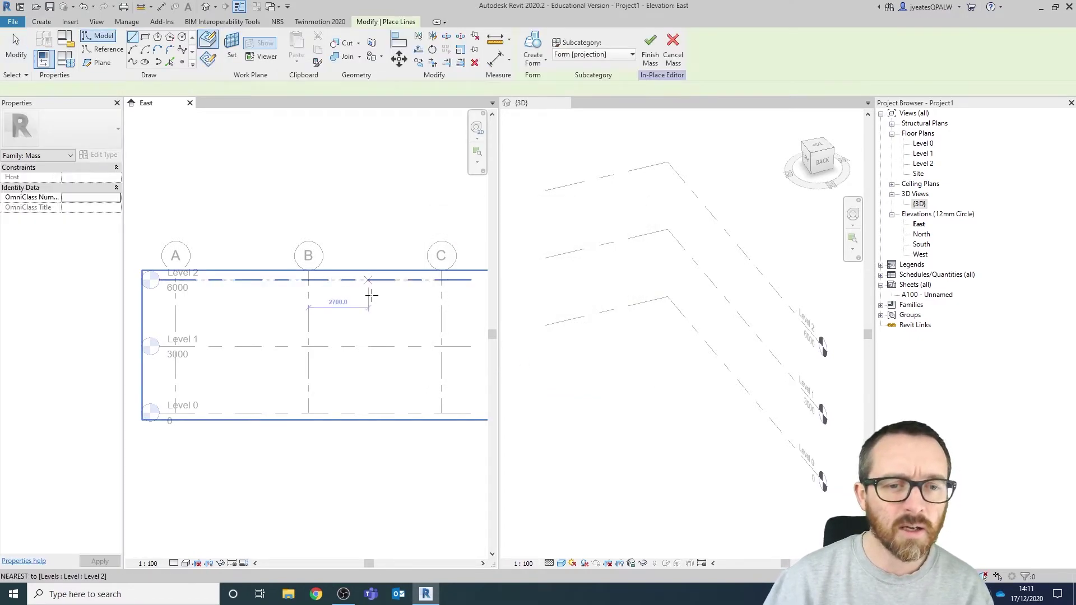
left_click(442, 413)
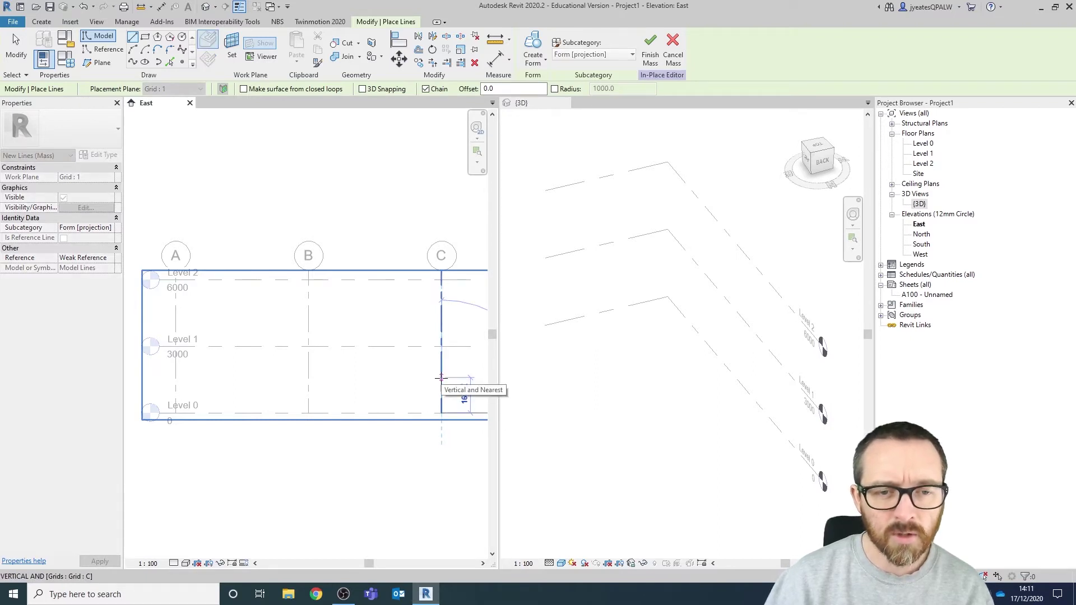
type("1500")
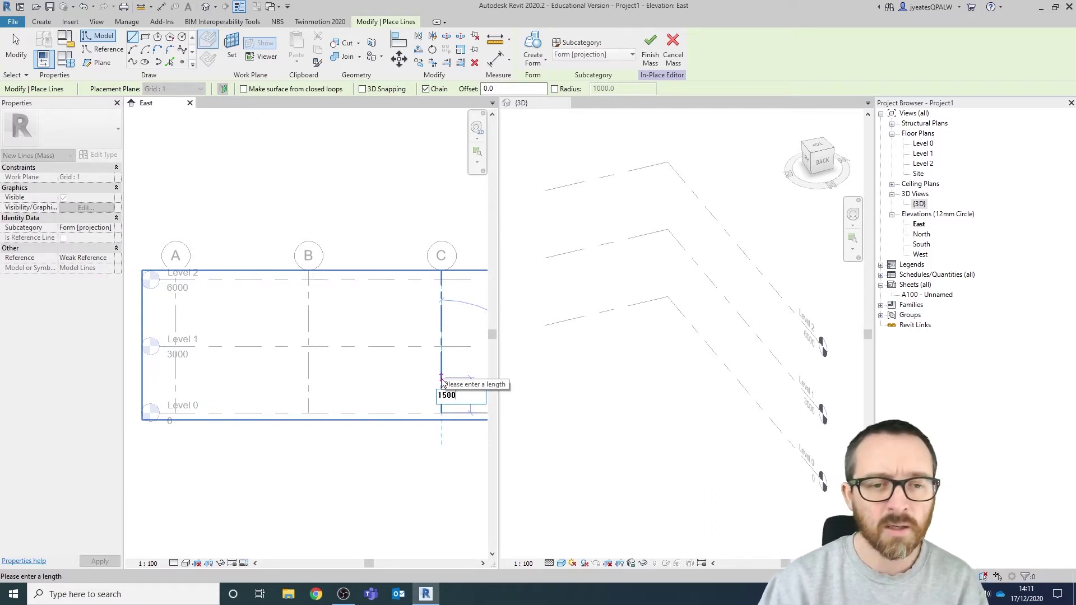
key("Return")
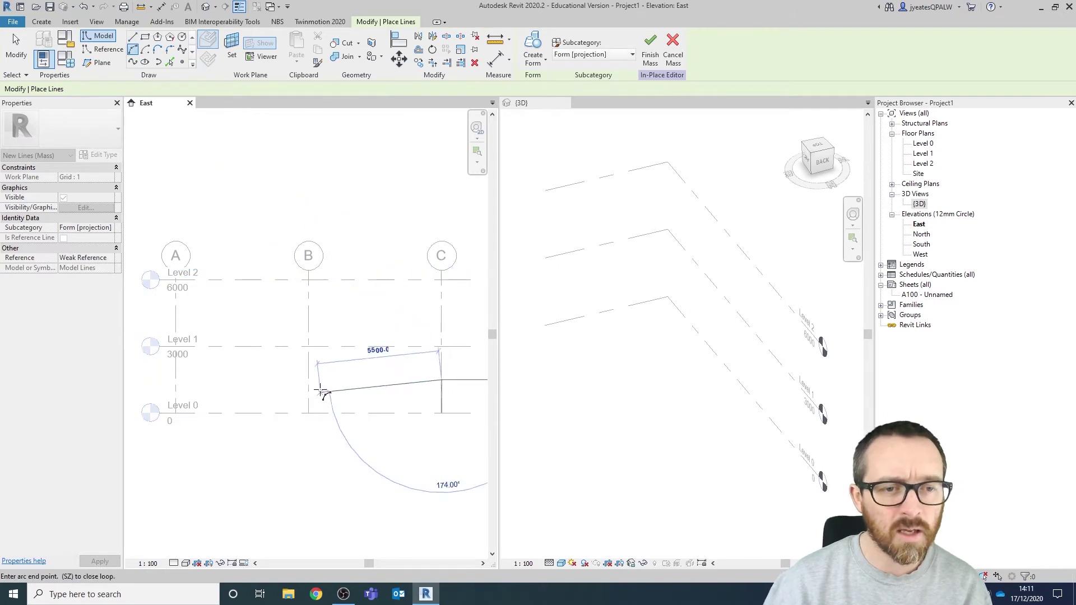
left_click(175, 380)
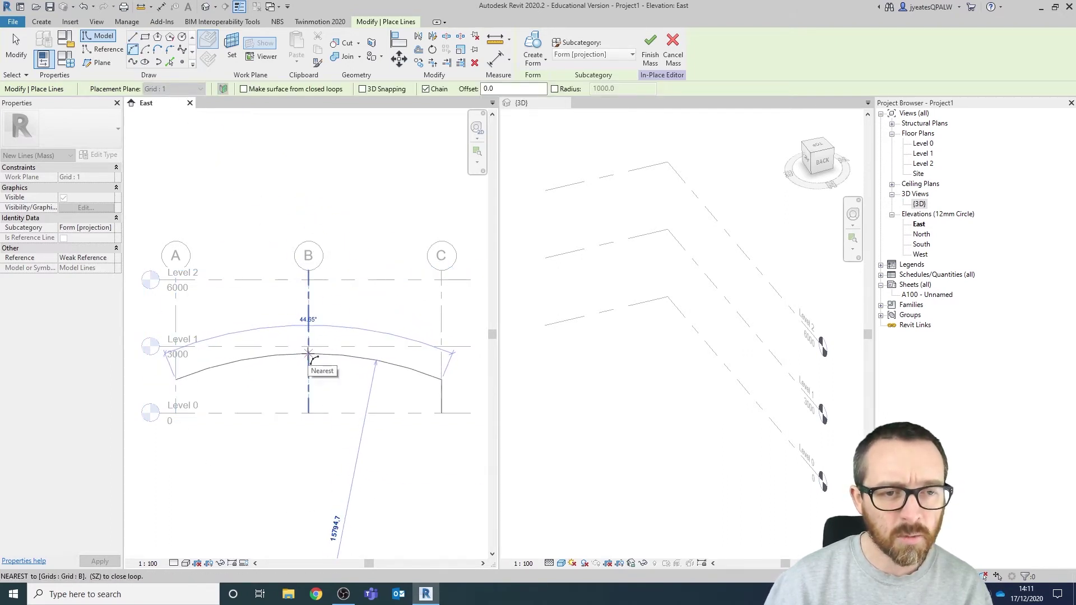
left_click(308, 354)
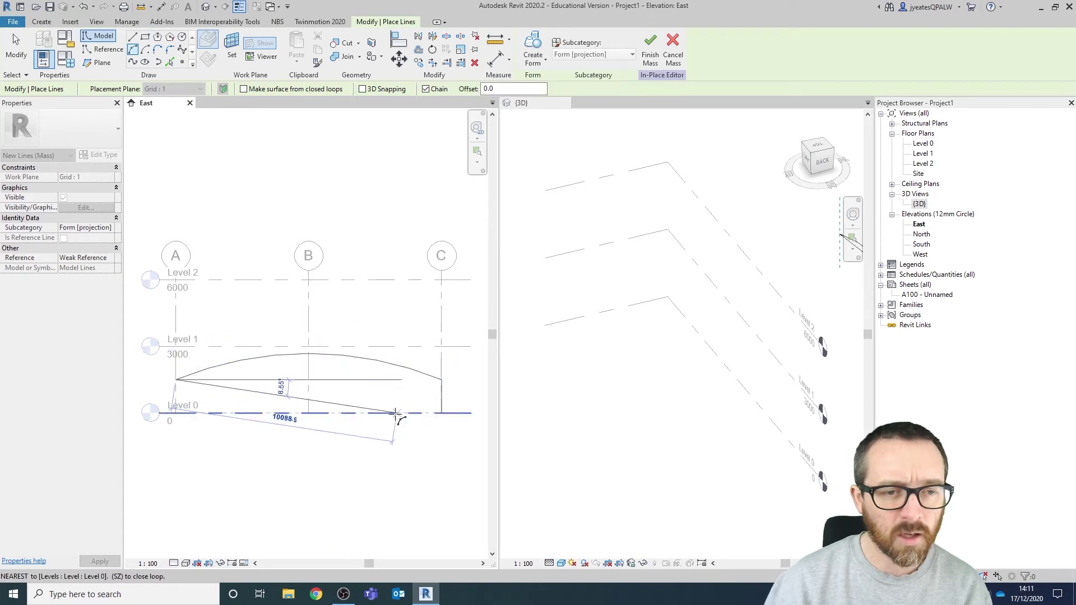
Step: Close the profile with straight lines down grid A to Level 0 and along Level 0 back to grid C
left_click(132, 37)
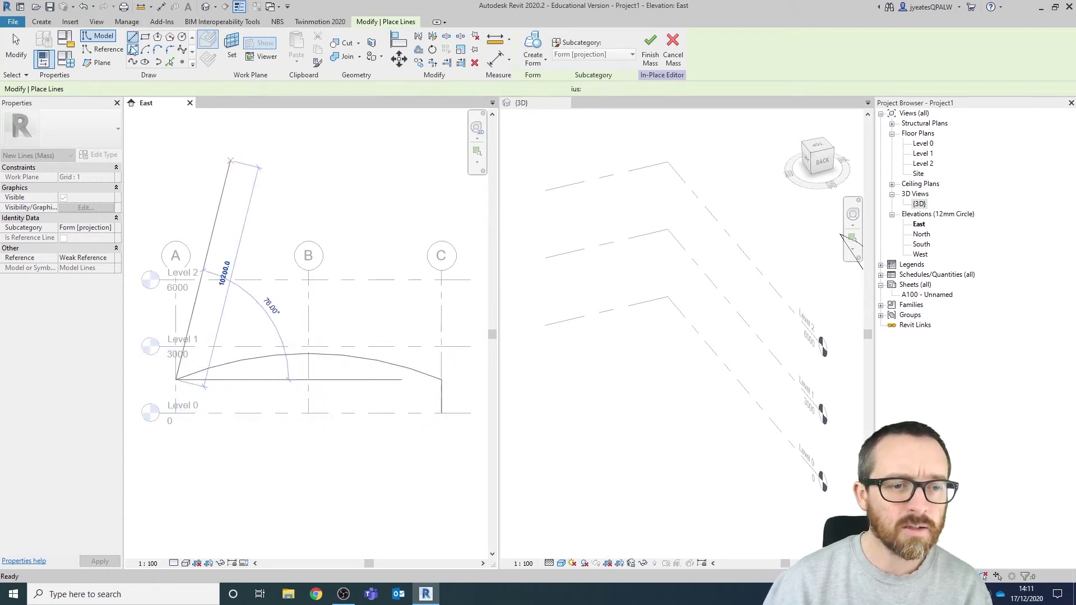
left_click(175, 413)
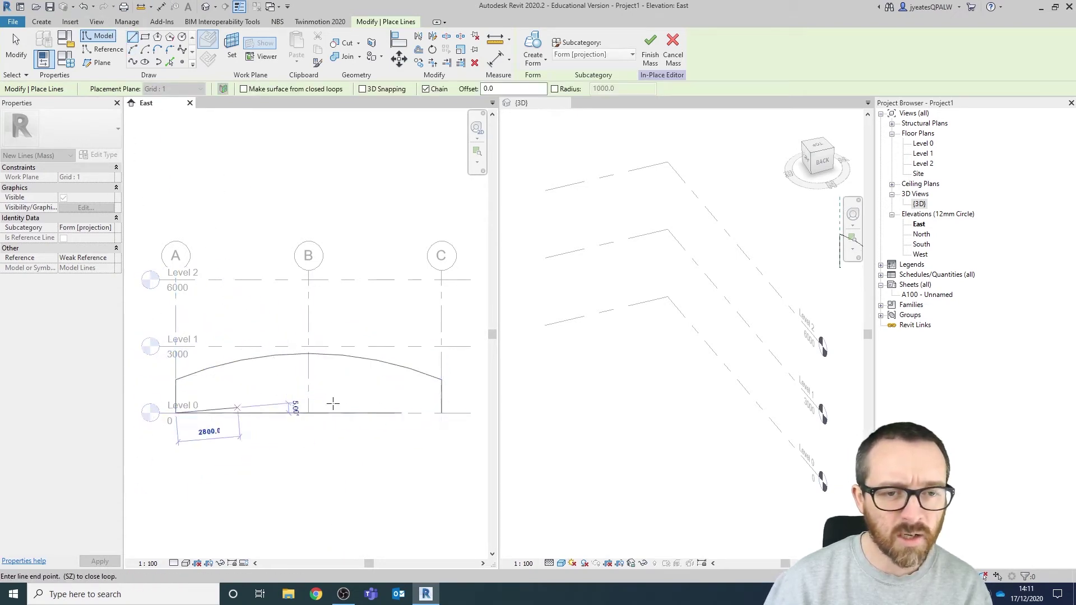
left_click(442, 412)
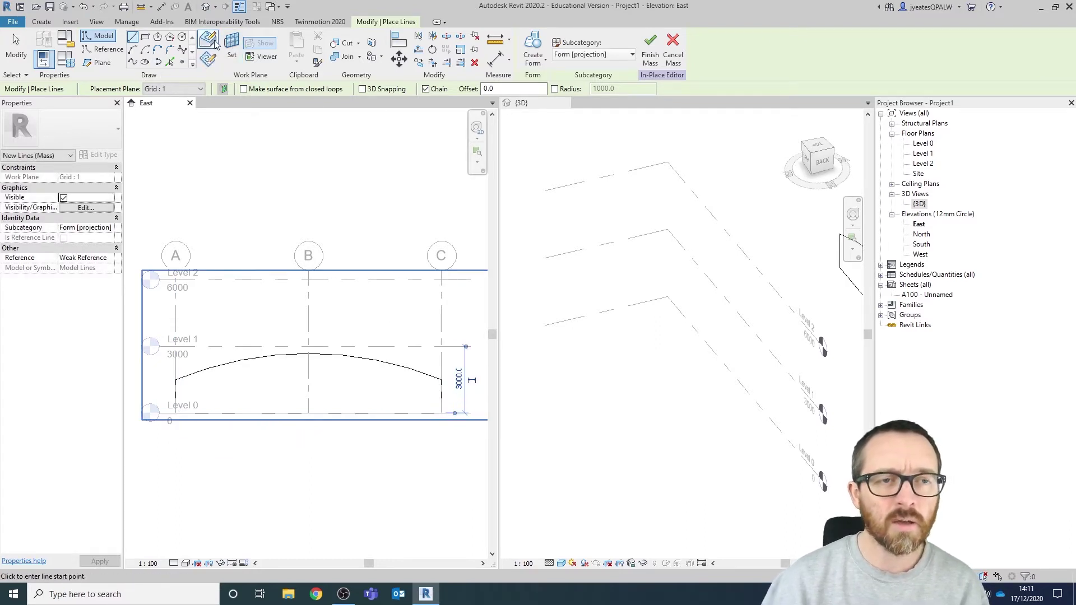
Step: Change the sketch work plane by name to Grid : 2
left_click(239, 50)
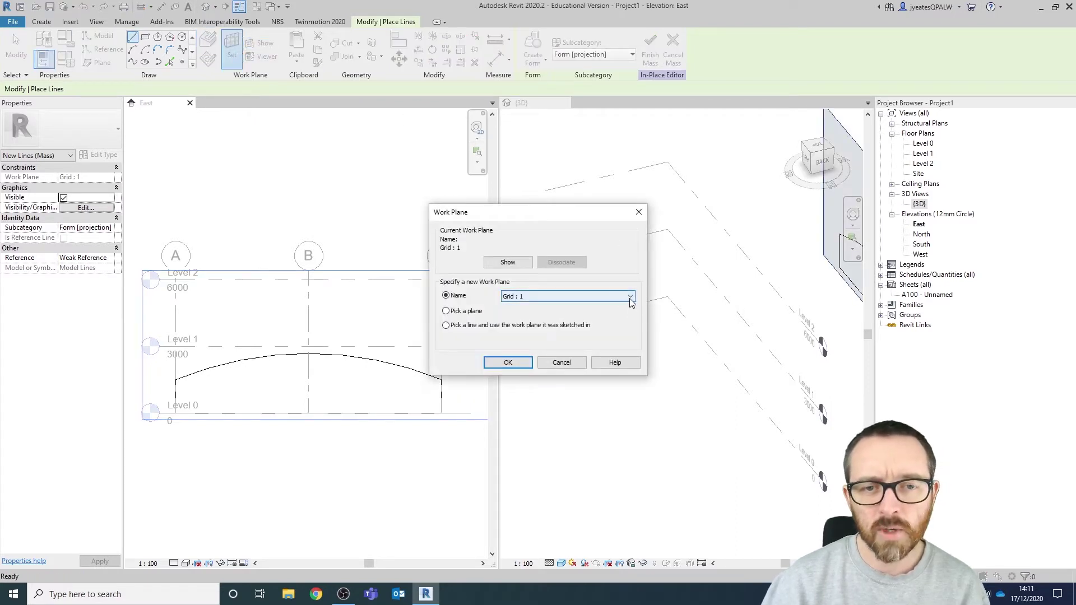
left_click(629, 297)
left_click(576, 315)
left_click(507, 363)
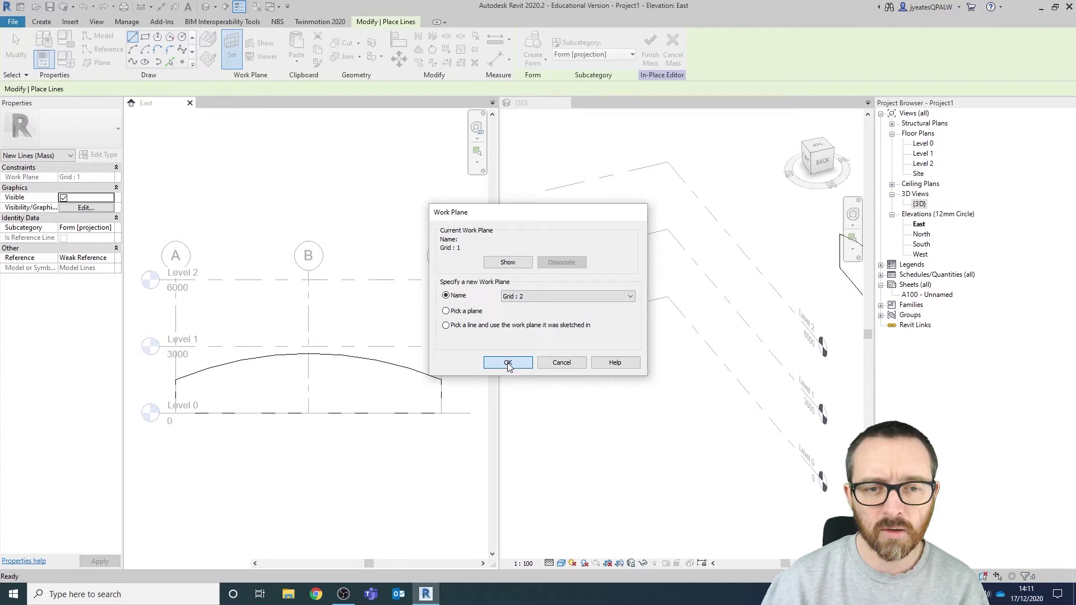
Step: Frame the whole profile in the 3D view, and return to the East elevation to check that Grid : 2 is its work plane
scroll(683, 382, "down", 2)
left_click(683, 381)
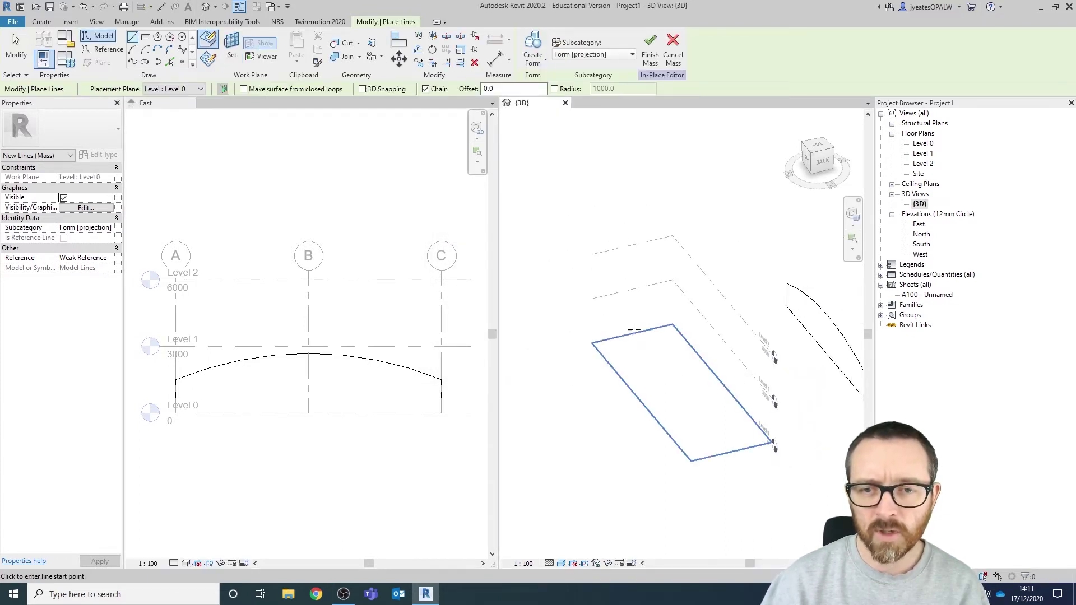
middle_click_drag(678, 386, 631, 355)
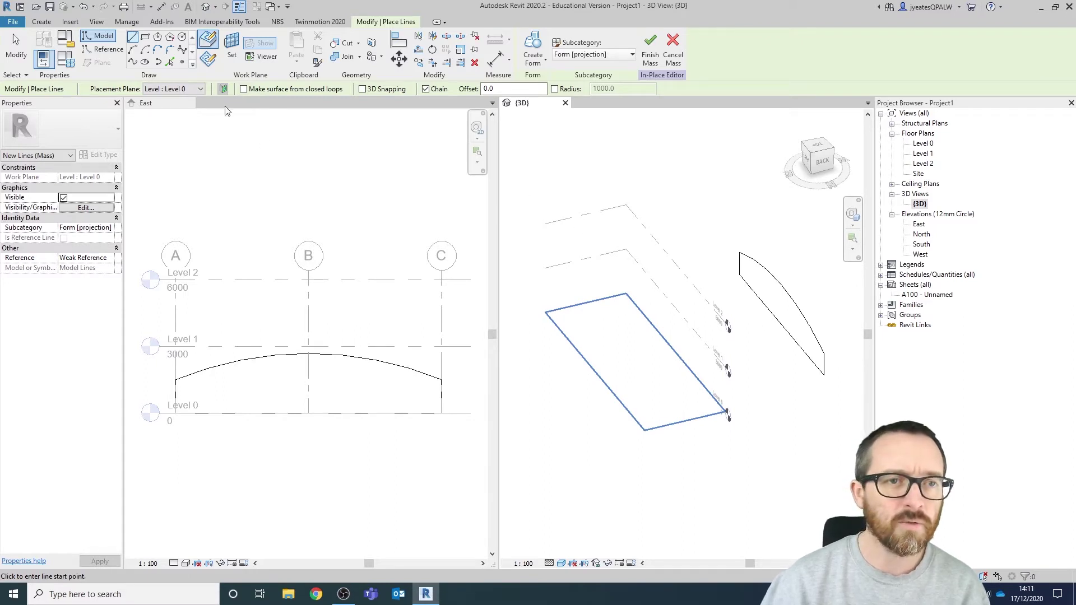
left_click(230, 160)
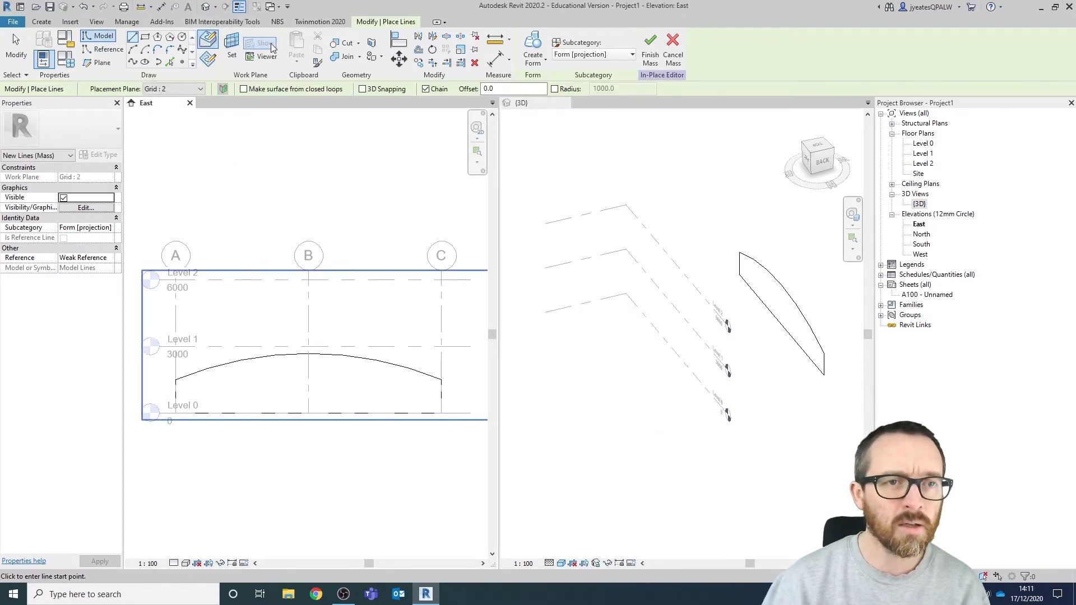
left_click(229, 51)
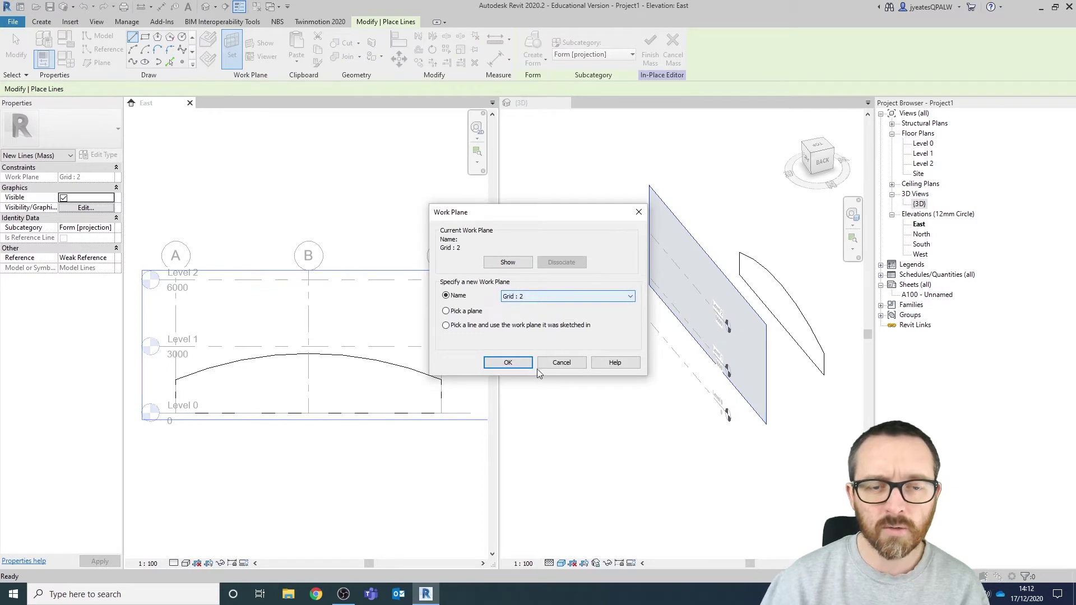
left_click(507, 362)
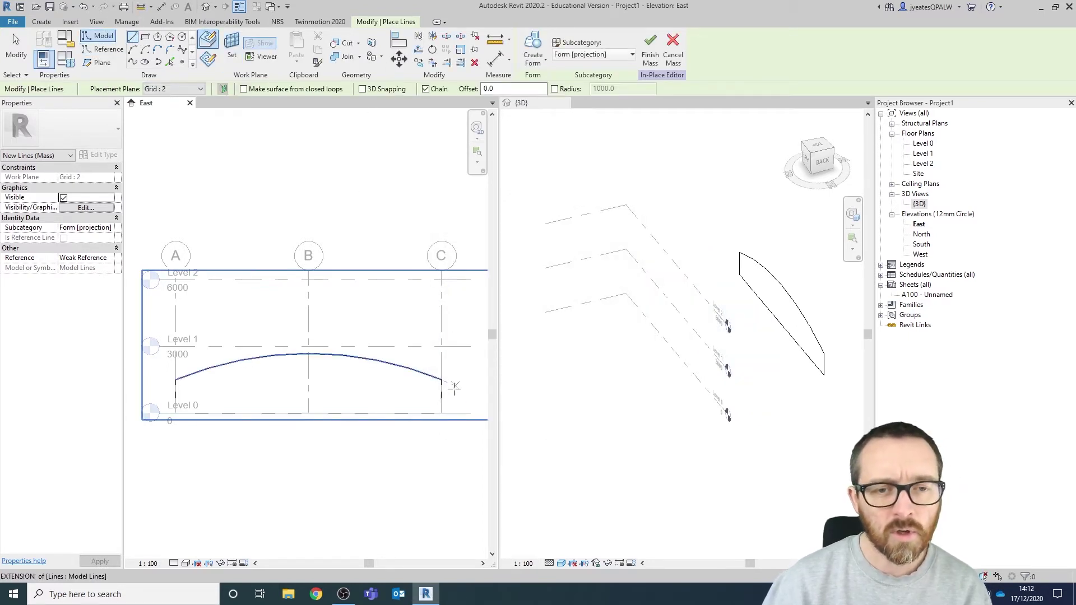
Step: Draw lines down grid C from Level 1, along Level 0 and up grid A, closed by an arc of about 8200 mm radius crowned on grid B
left_click(441, 346)
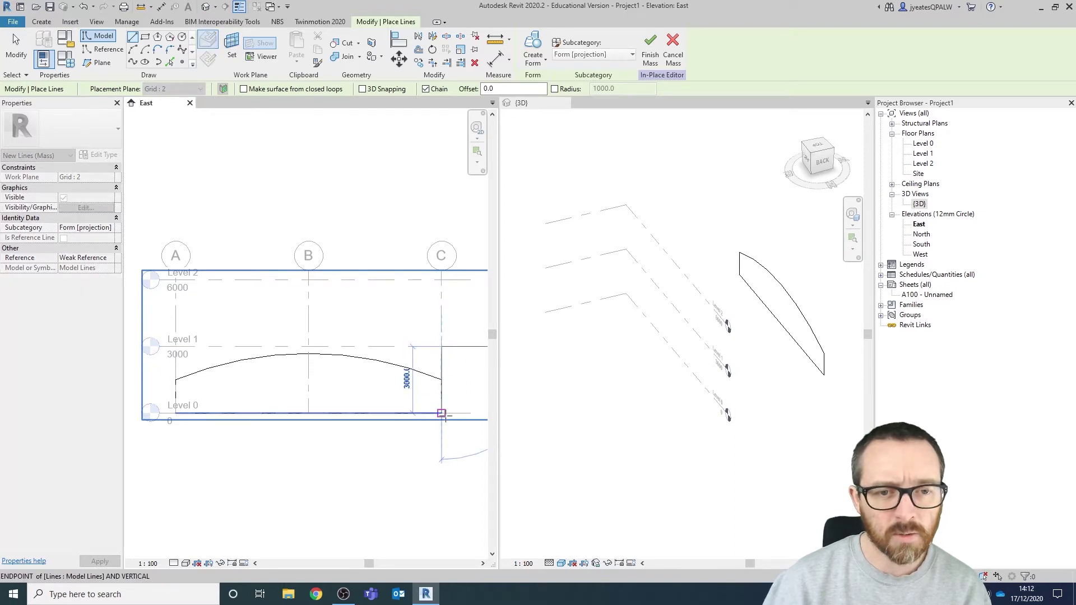
left_click(441, 413)
left_click(176, 413)
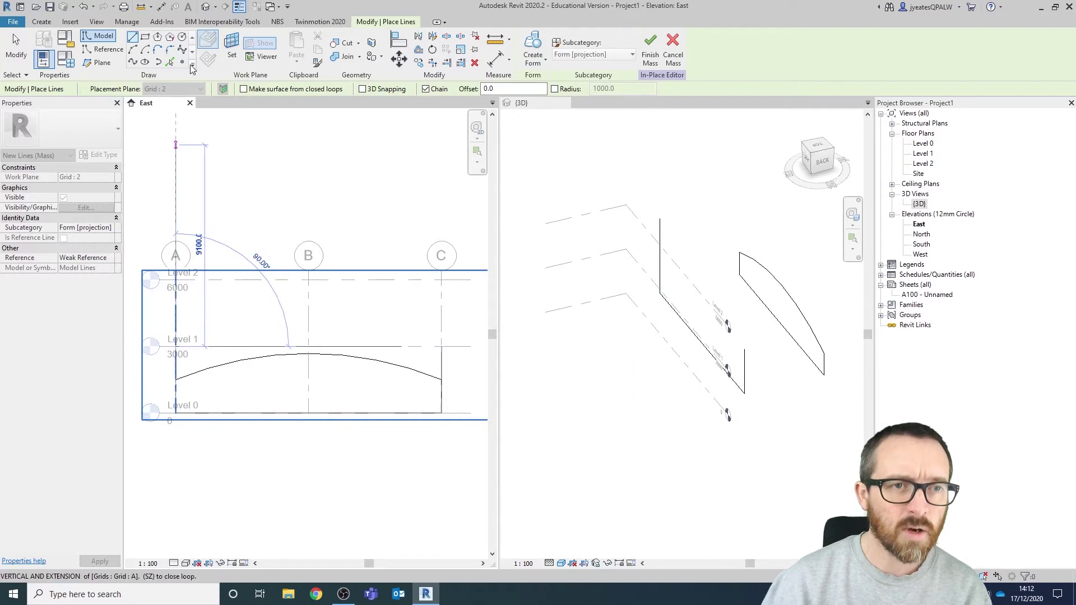
left_click(175, 346)
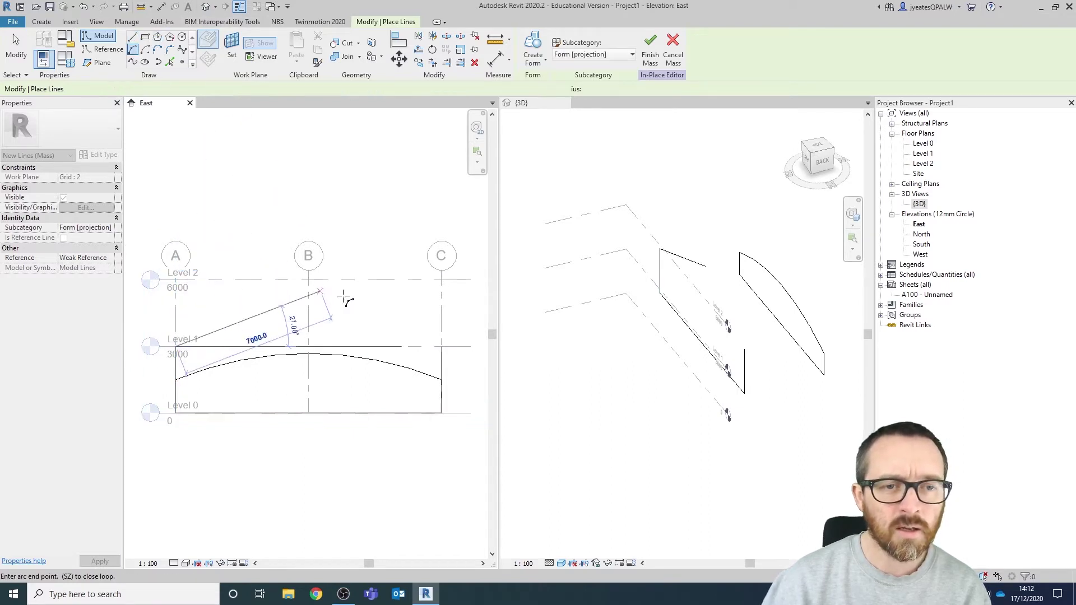
left_click(441, 346)
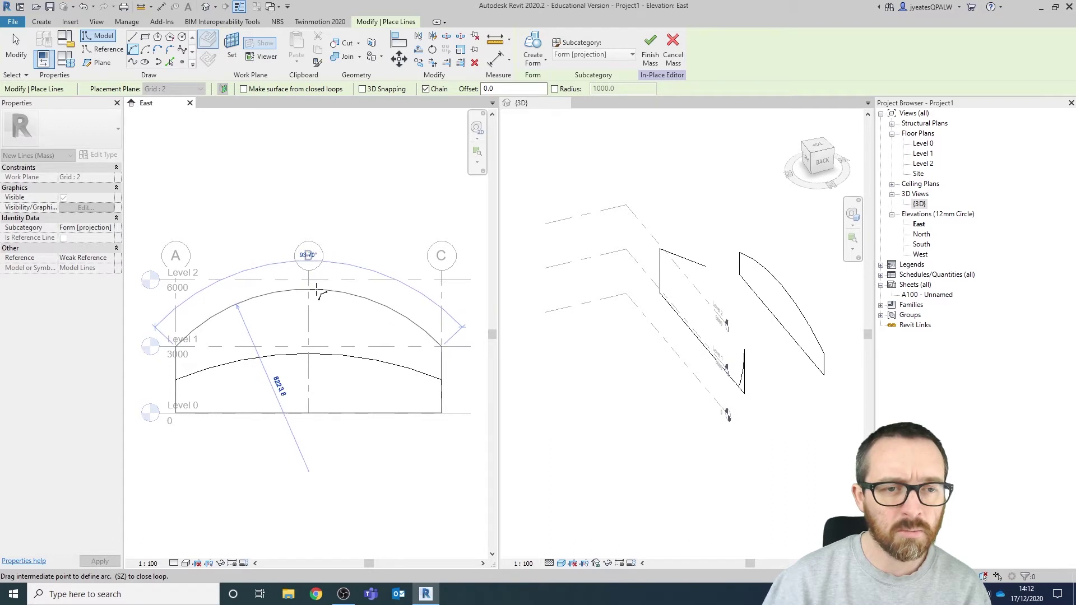
left_click(313, 288)
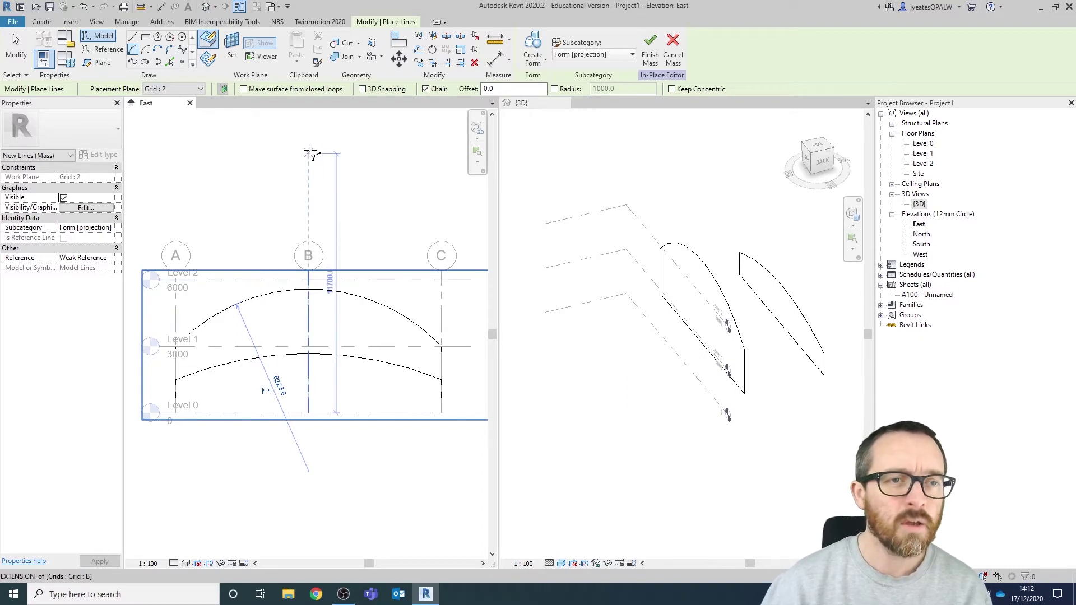
Step: Change the sketch work plane by name to Grid : 3
left_click(232, 46)
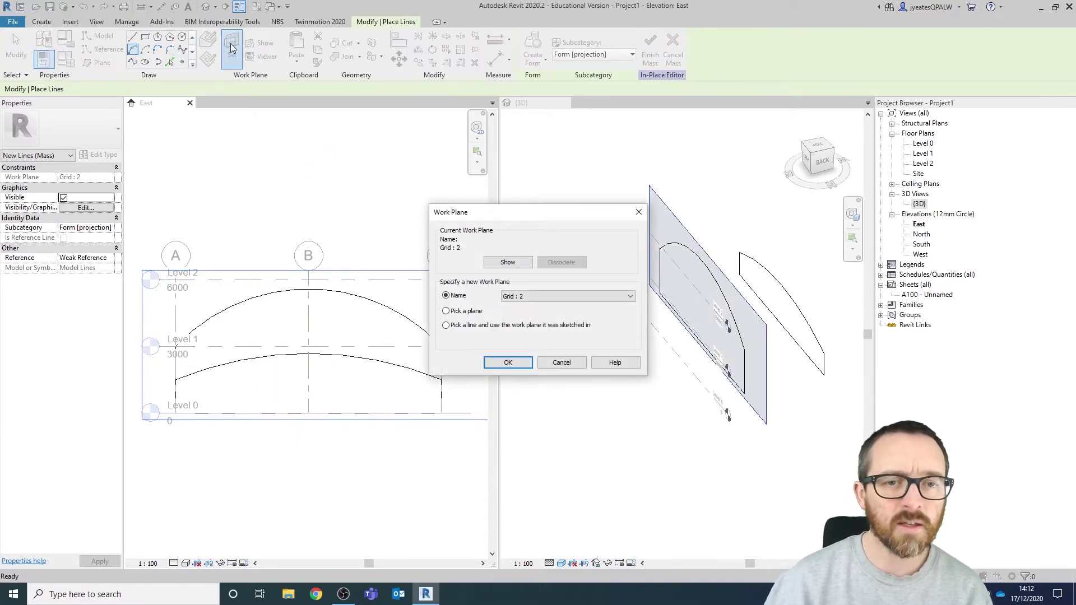
left_click(625, 293)
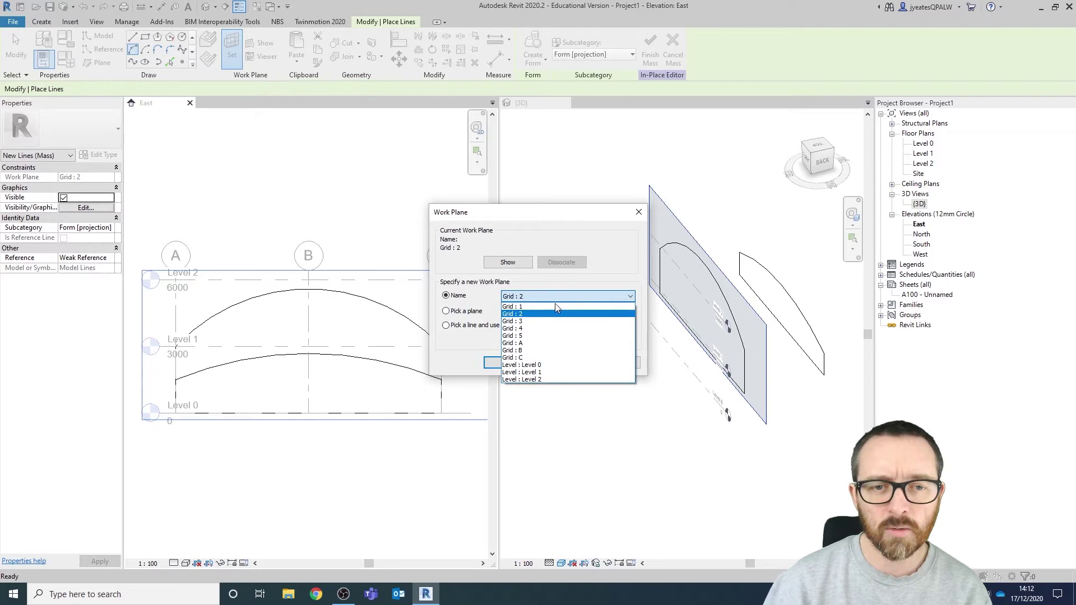
left_click(539, 324)
left_click(508, 363)
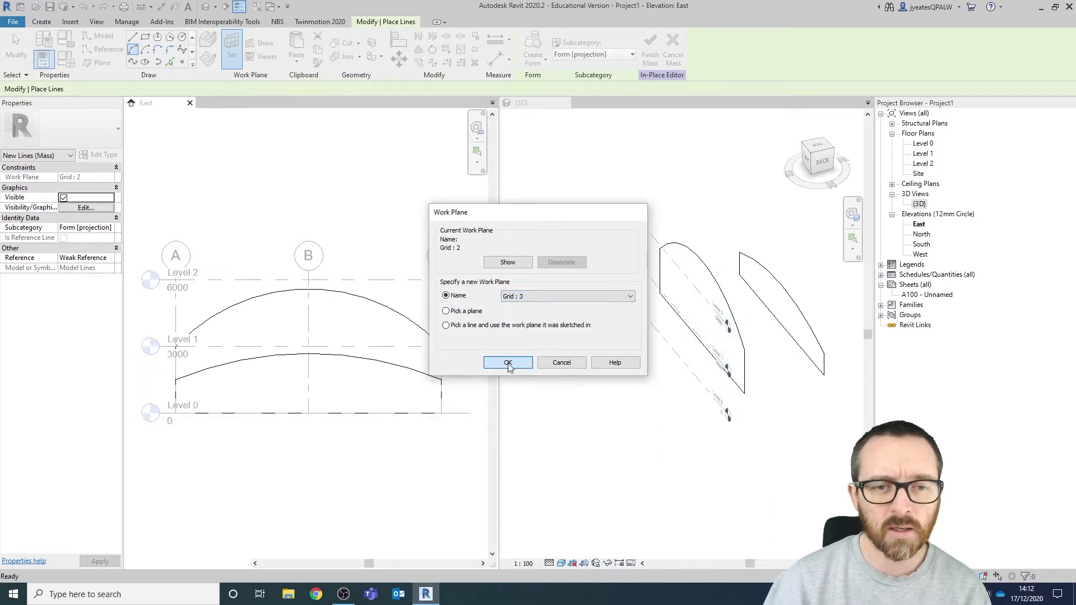
Step: Copy the lower arc onto Grid : 3 with Pick Lines and close it with straight lines down grid C, along Level 0 and up grid A
left_click(170, 61)
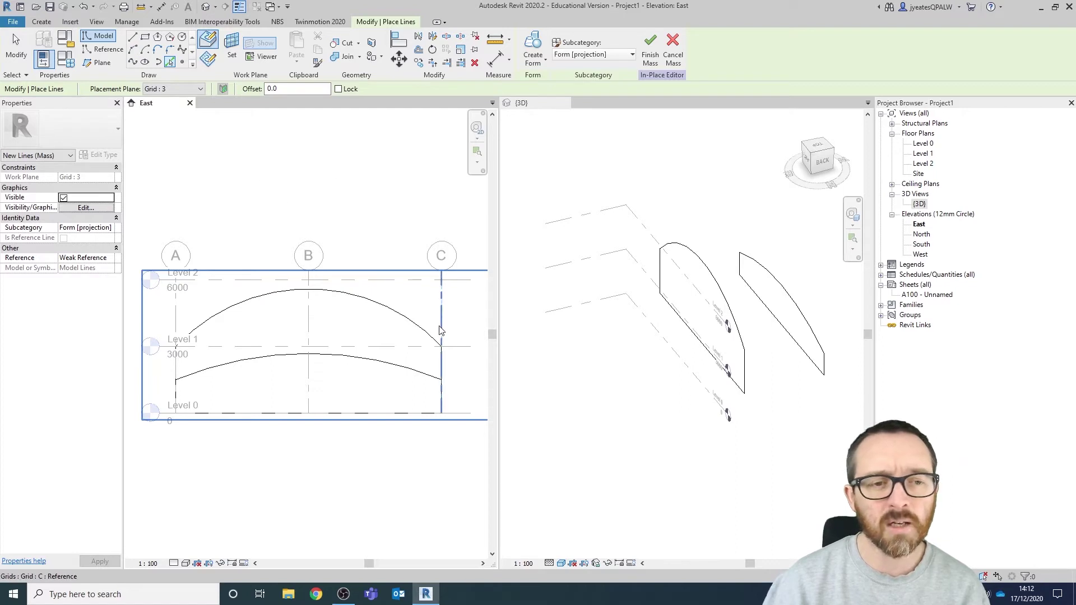
left_click(348, 358)
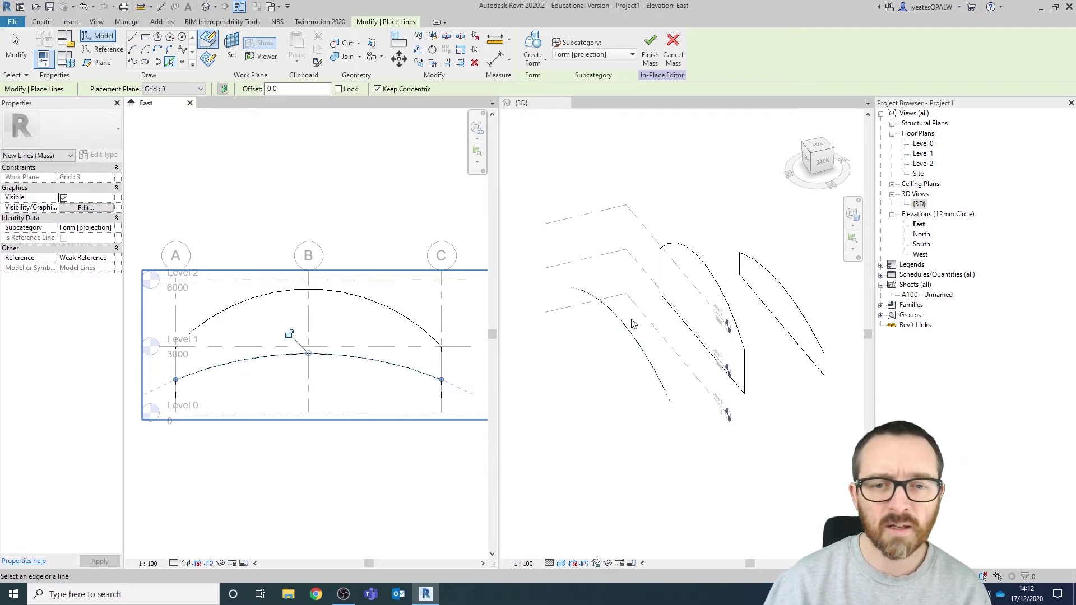
left_click(133, 37)
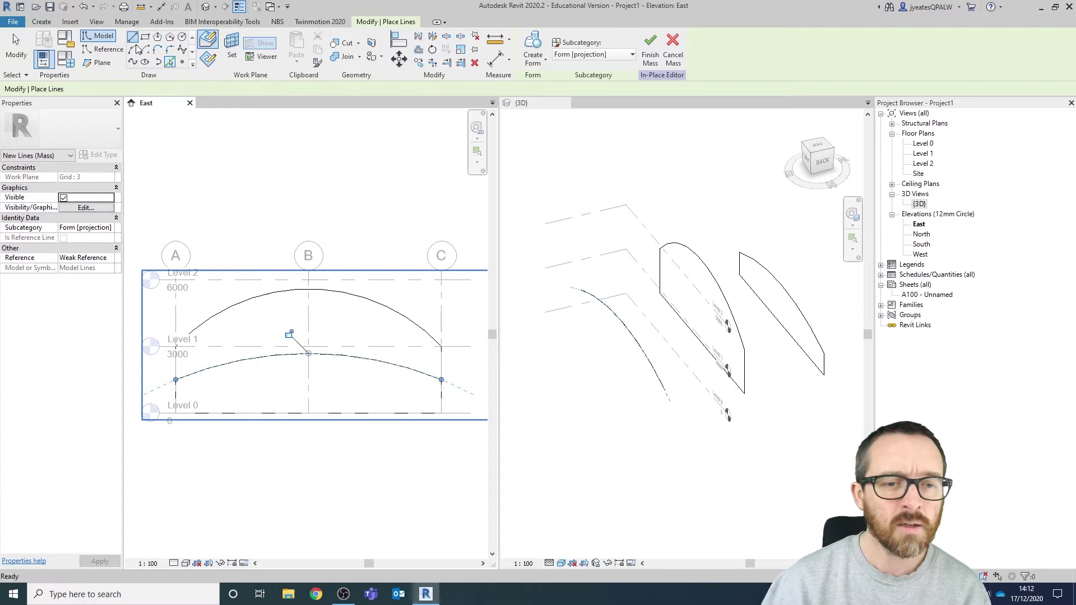
left_click(441, 380)
left_click(441, 413)
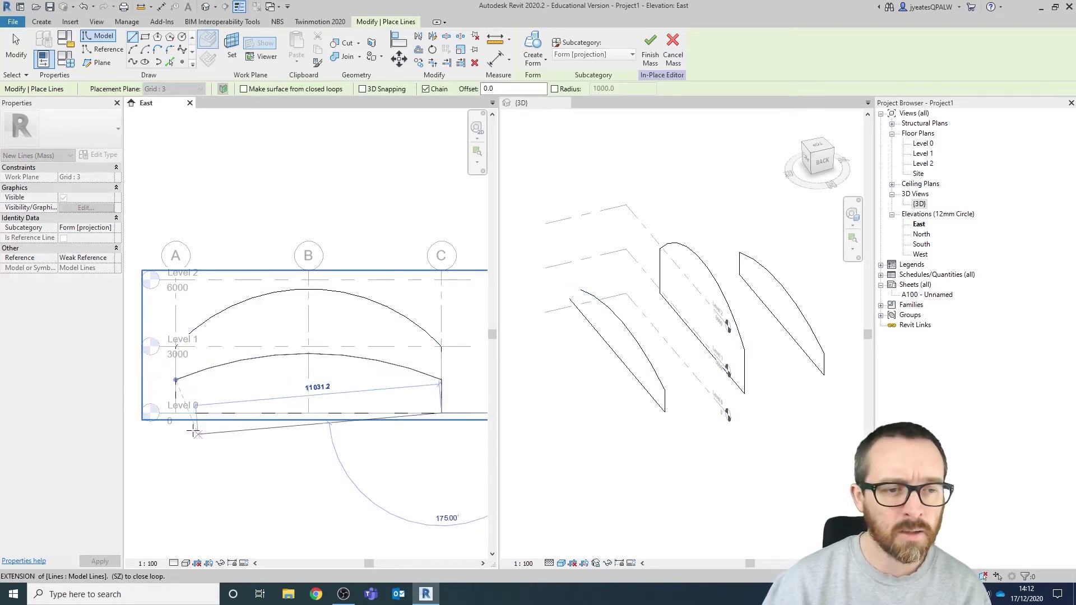
left_click(175, 414)
left_click(175, 379)
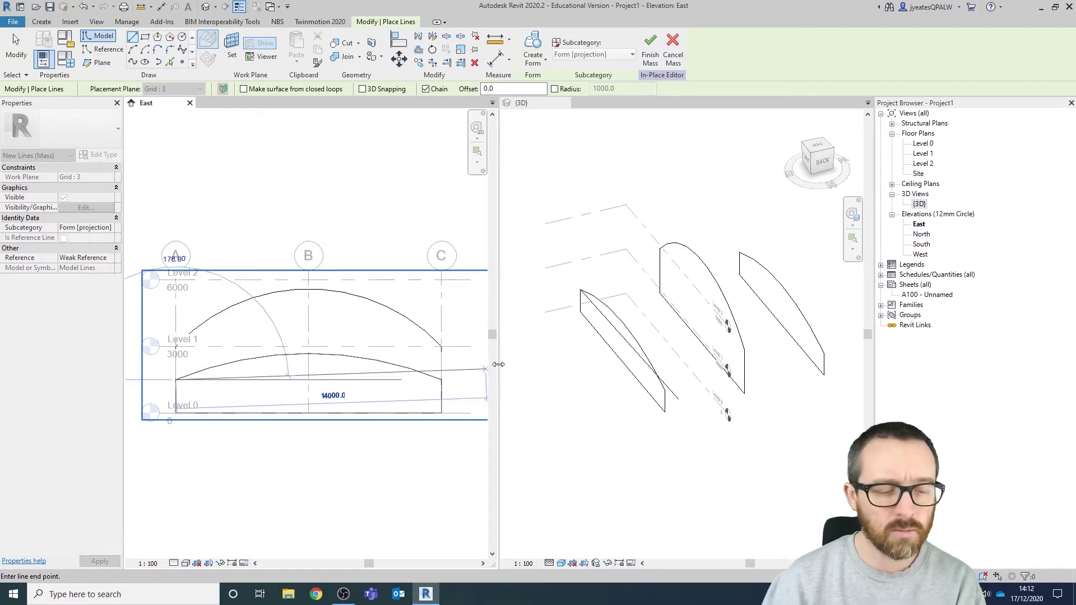
key("Escape")
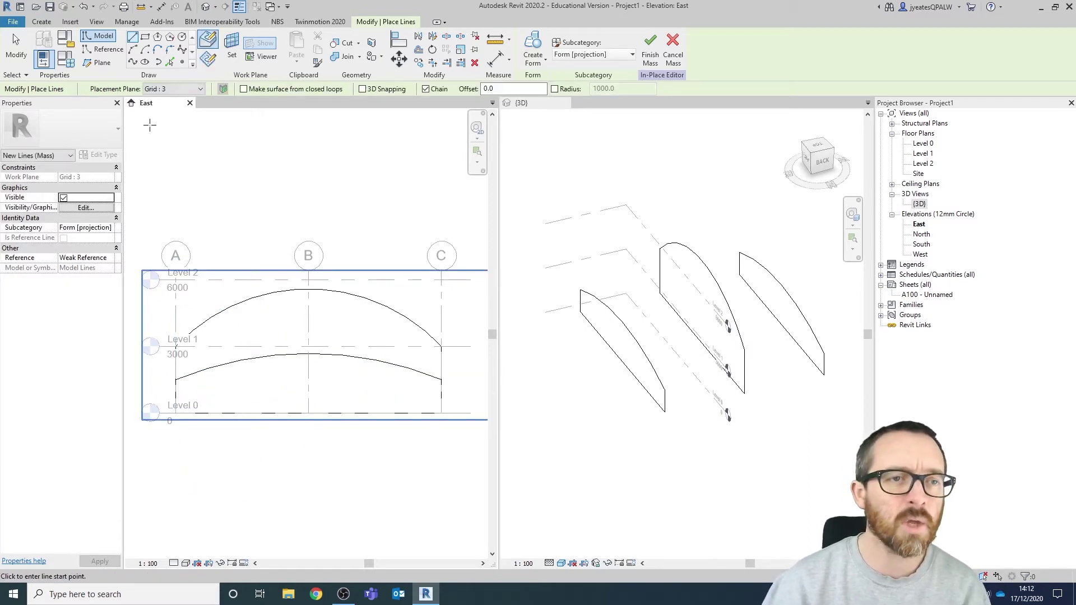
Step: Change the sketch work plane by name to Grid : 4
left_click(232, 56)
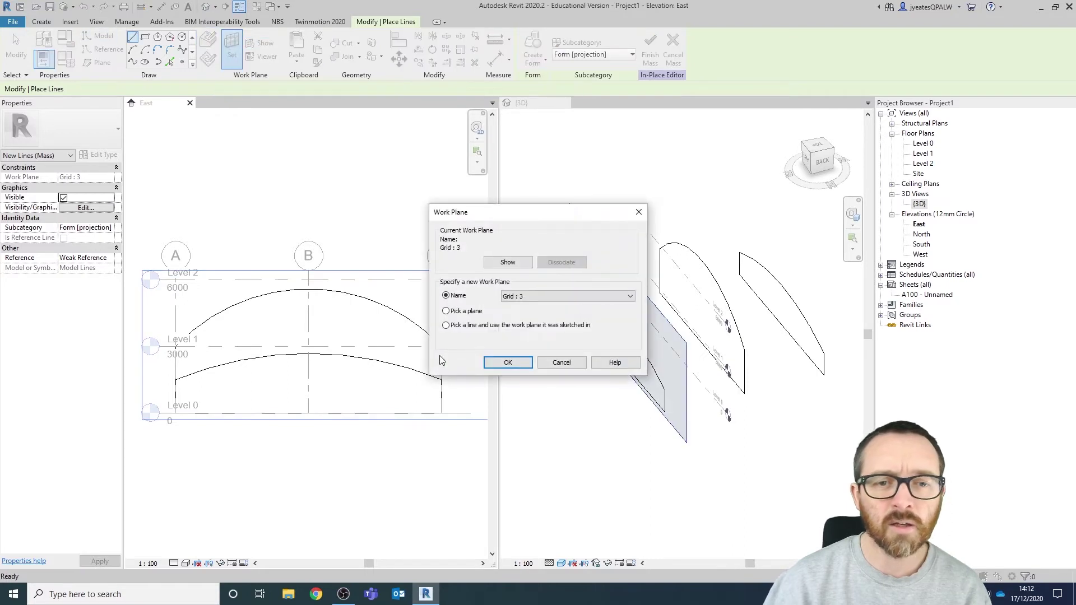
left_click(531, 297)
left_click(528, 327)
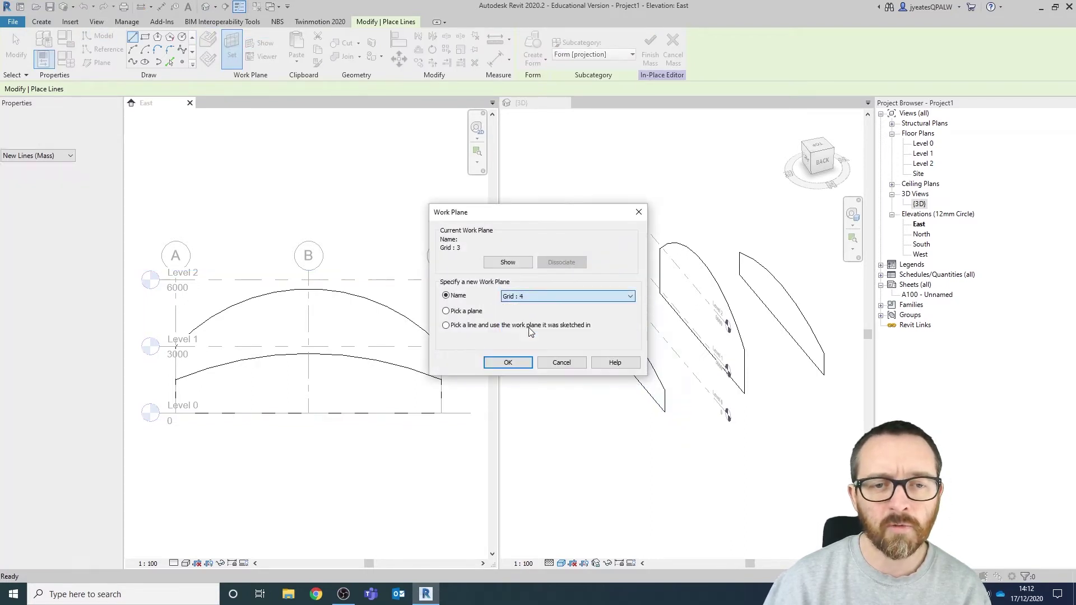
left_click(508, 362)
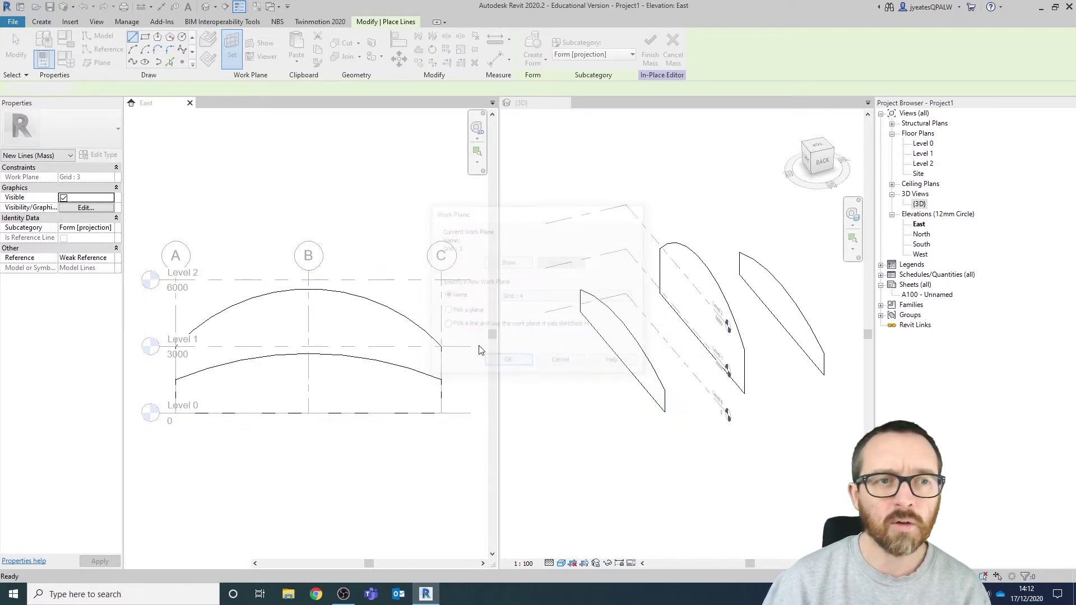
Step: Copy the taller arc onto Grid : 4 with Pick Lines and close it with straight lines down grid C, along Level 0 and up grid A
left_click(170, 62)
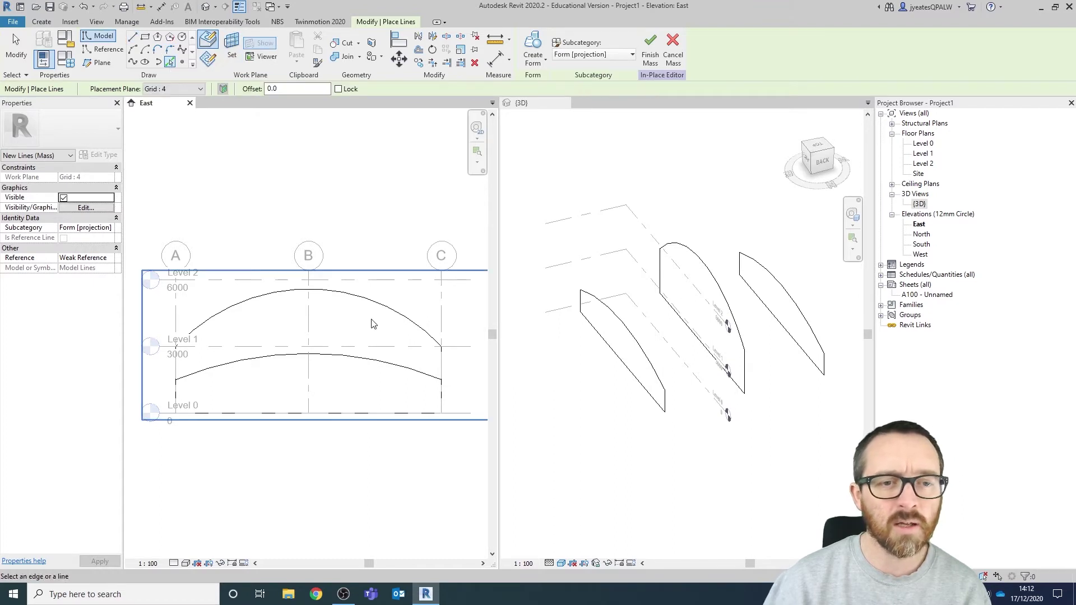
left_click(366, 301)
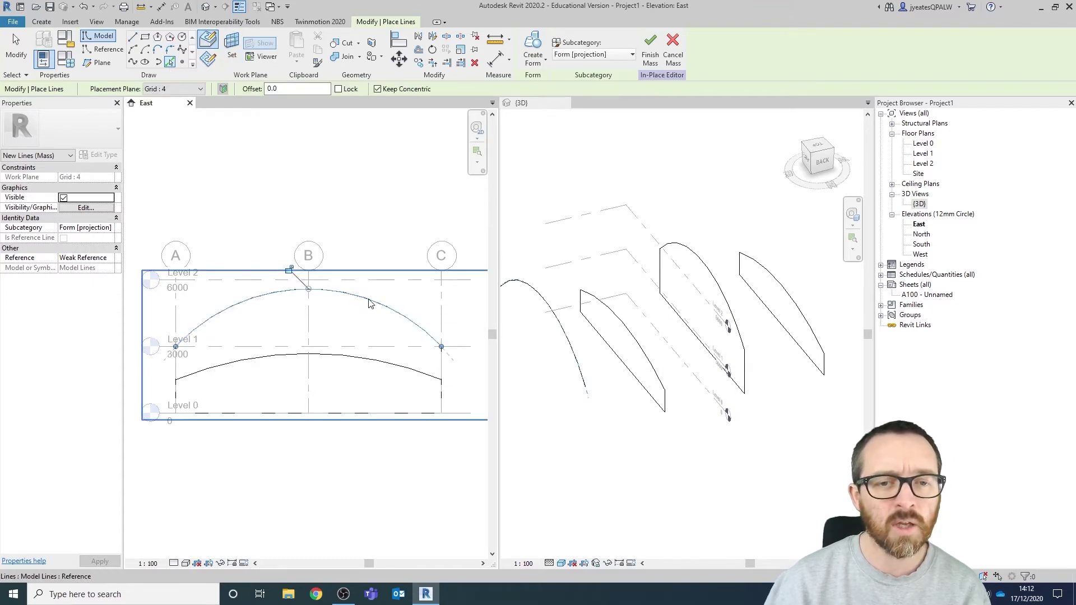
left_click(132, 37)
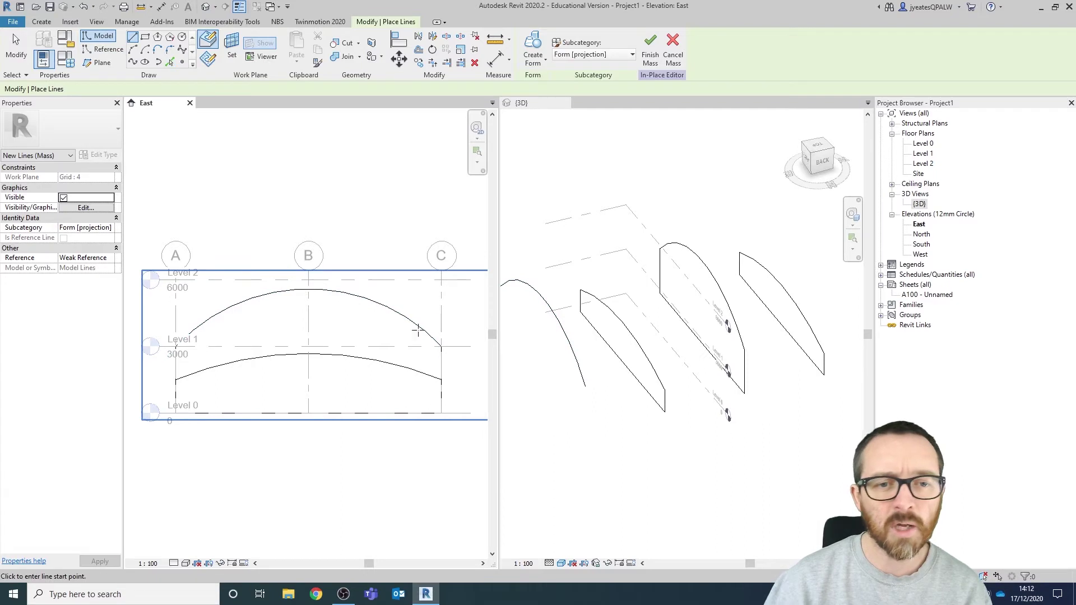
left_click(441, 347)
left_click(441, 412)
left_click(175, 413)
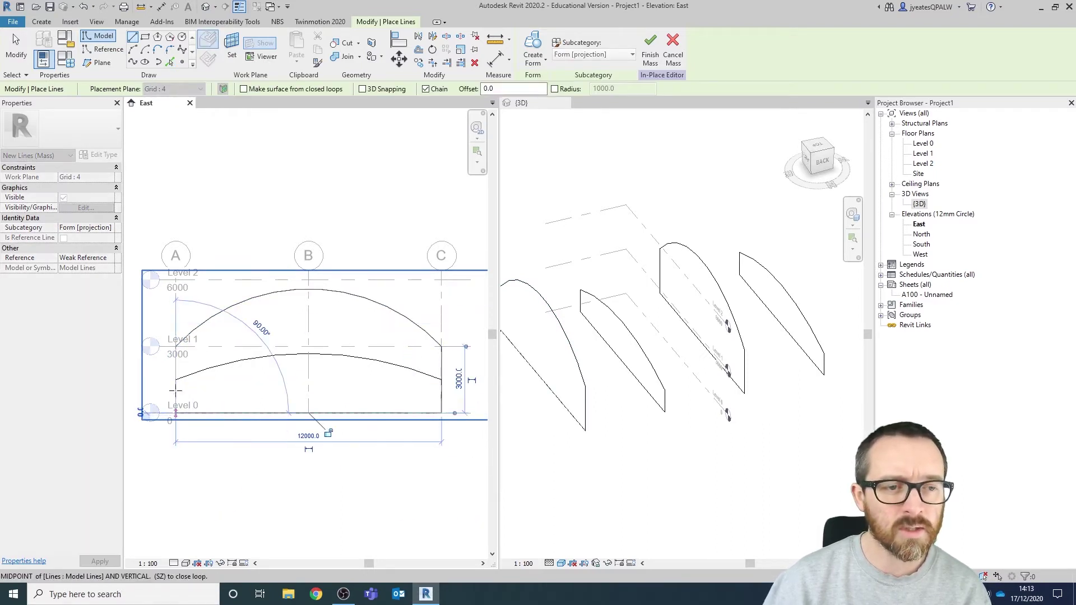
left_click(175, 347)
key("Escape")
Step: Change the East elevation's sketch work plane by name to Grid : 5
scroll(668, 366, "down", 2)
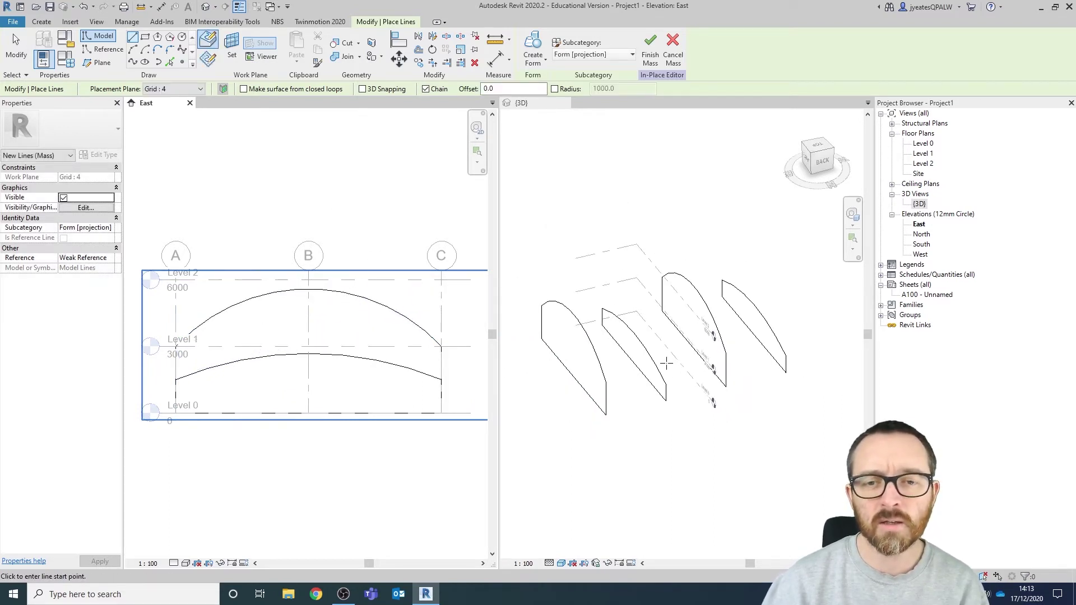
left_click(667, 363)
middle_click_drag(729, 339, 686, 368)
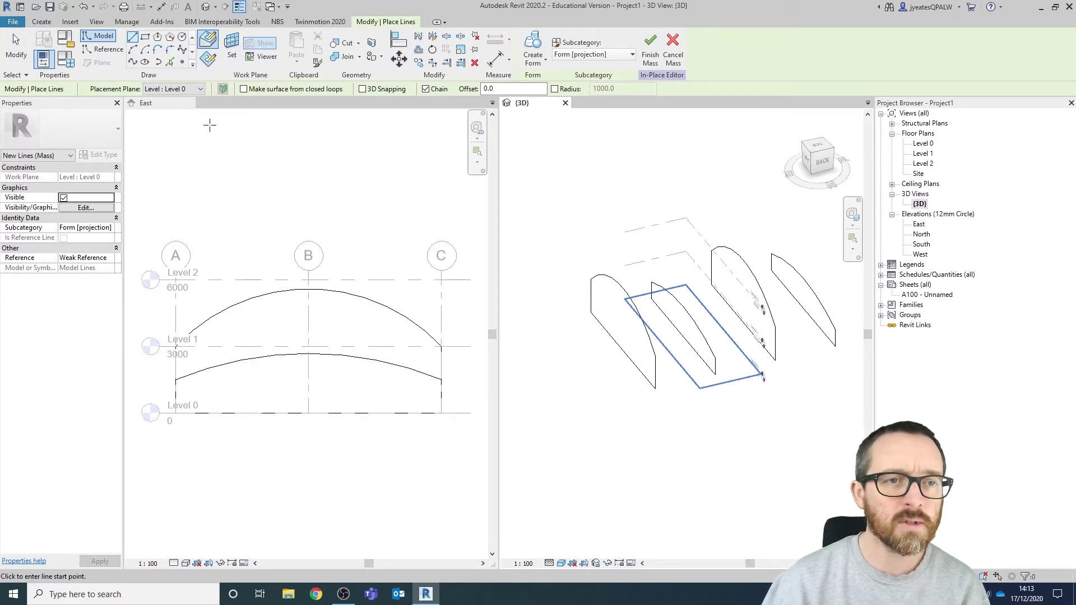
left_click(267, 102)
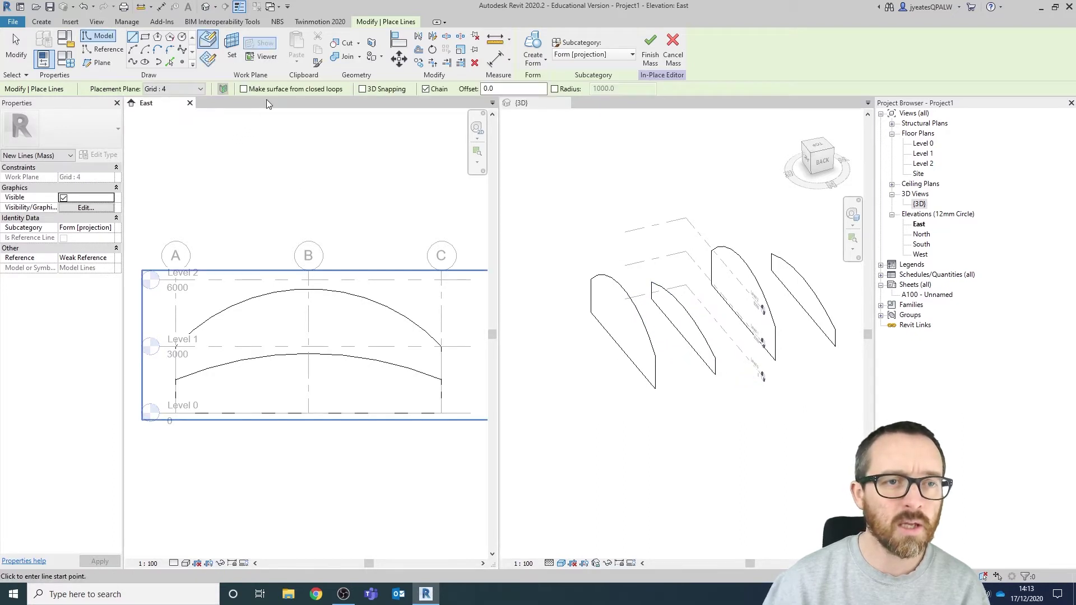
left_click(233, 56)
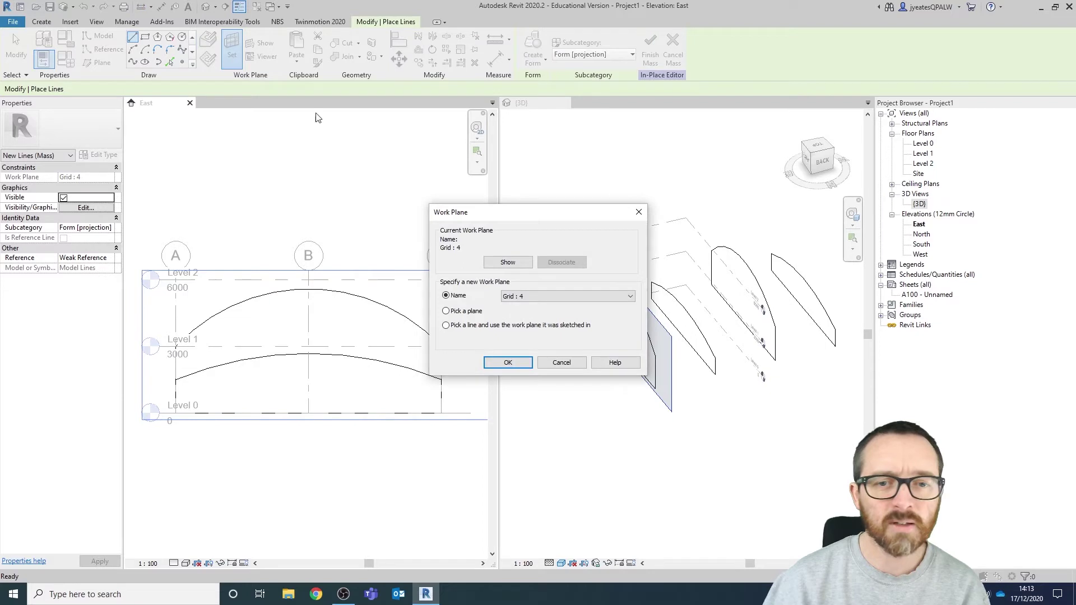
left_click(631, 296)
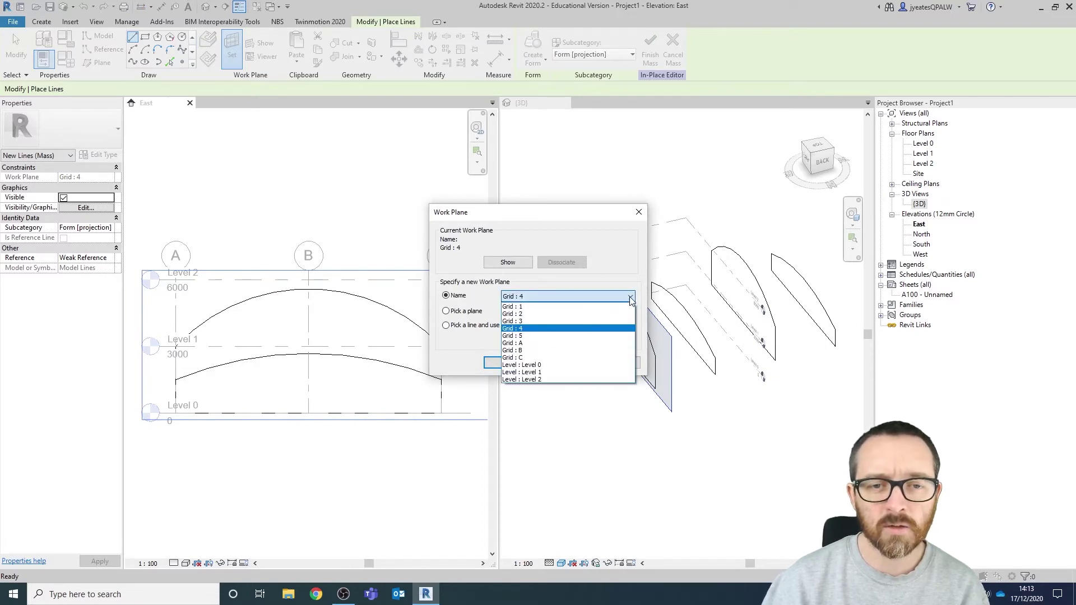
left_click(576, 333)
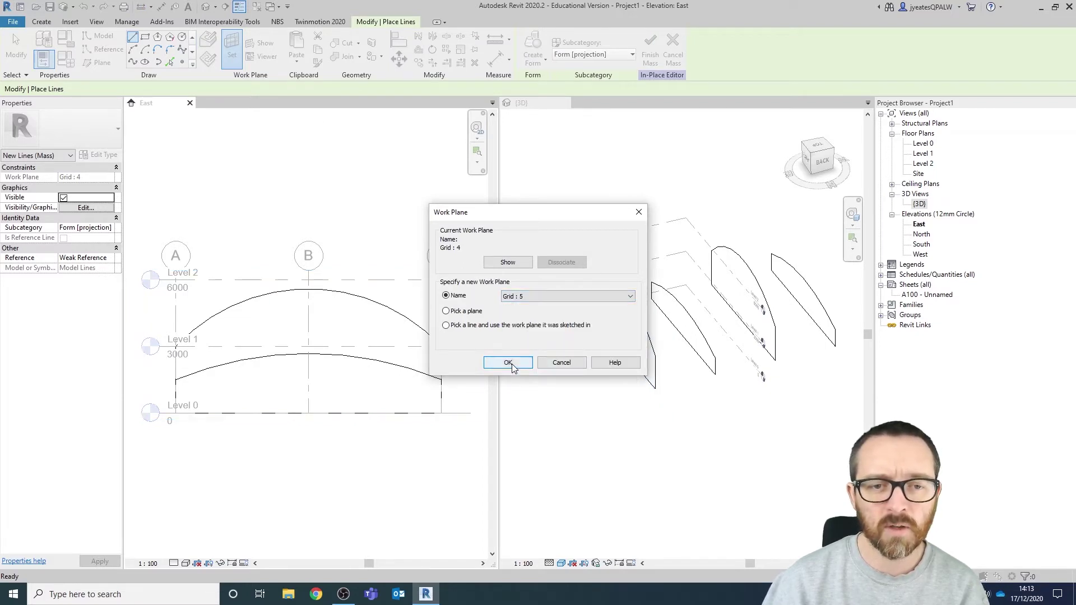
left_click(511, 364)
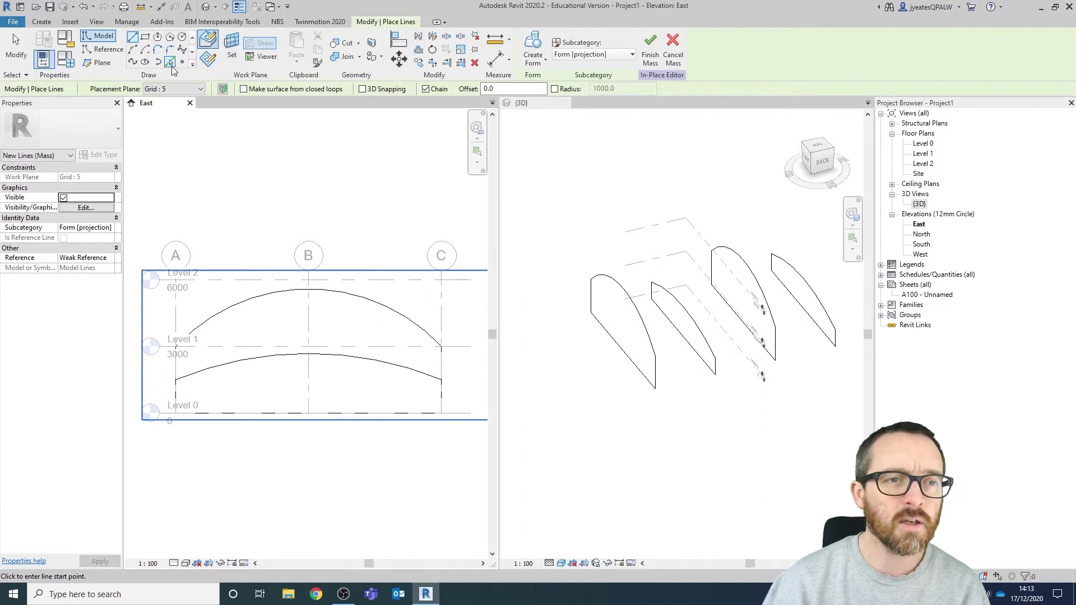
Step: Copy the lower arc onto Grid : 5 with Pick Lines and close it with straight lines down grid C, along Level 0 and up grid A
left_click(170, 63)
left_click(348, 357)
left_click(132, 36)
left_click(441, 380)
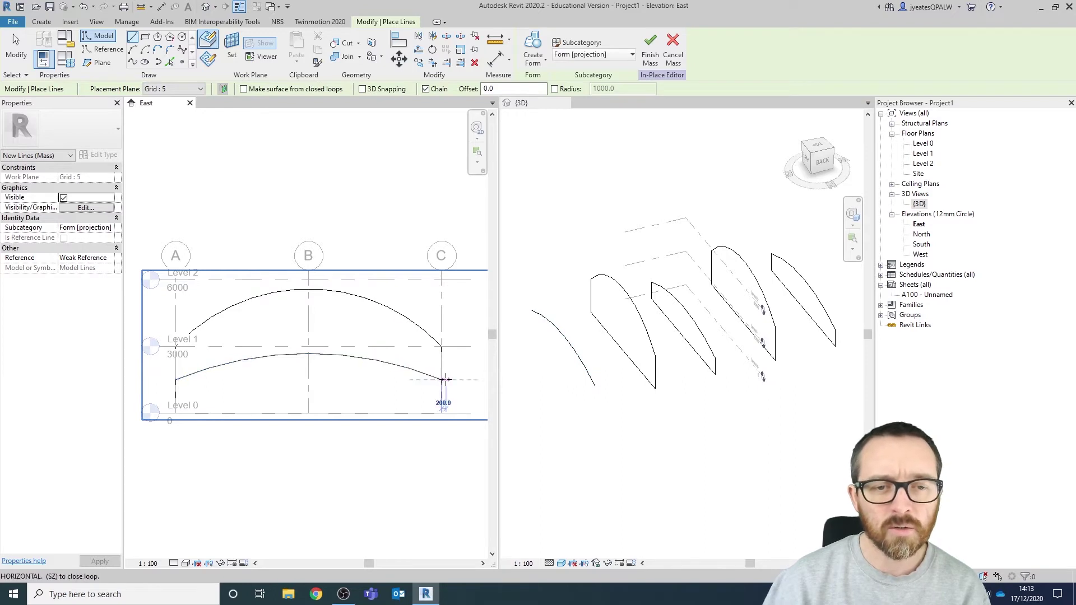
left_click(442, 413)
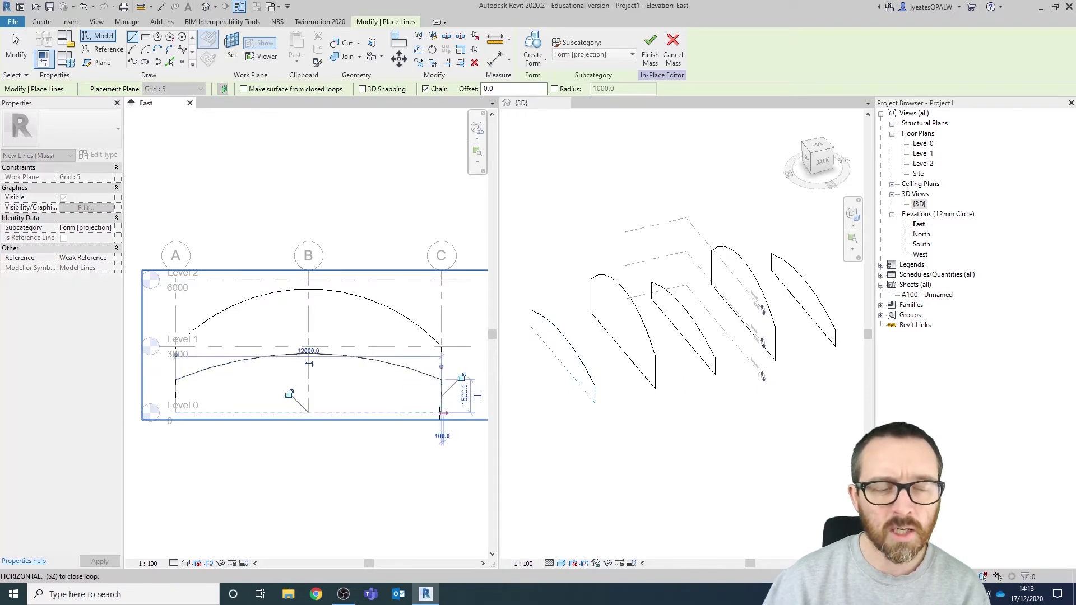
left_click(176, 413)
left_click(175, 379)
key("Escape")
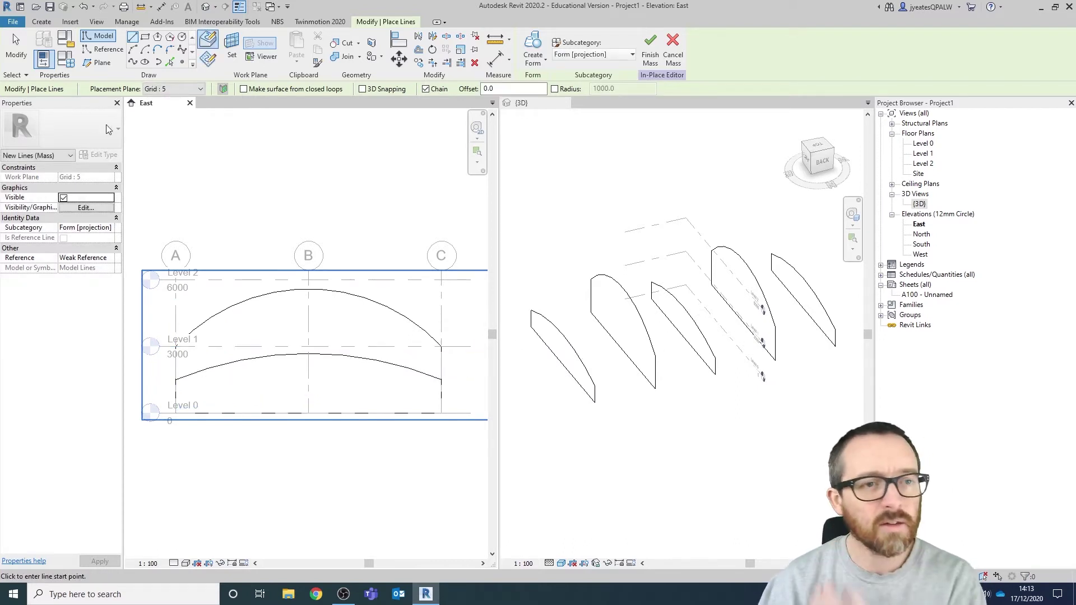
Step: Close the East elevation and frame all five profiles in the 3D view
left_click(189, 103)
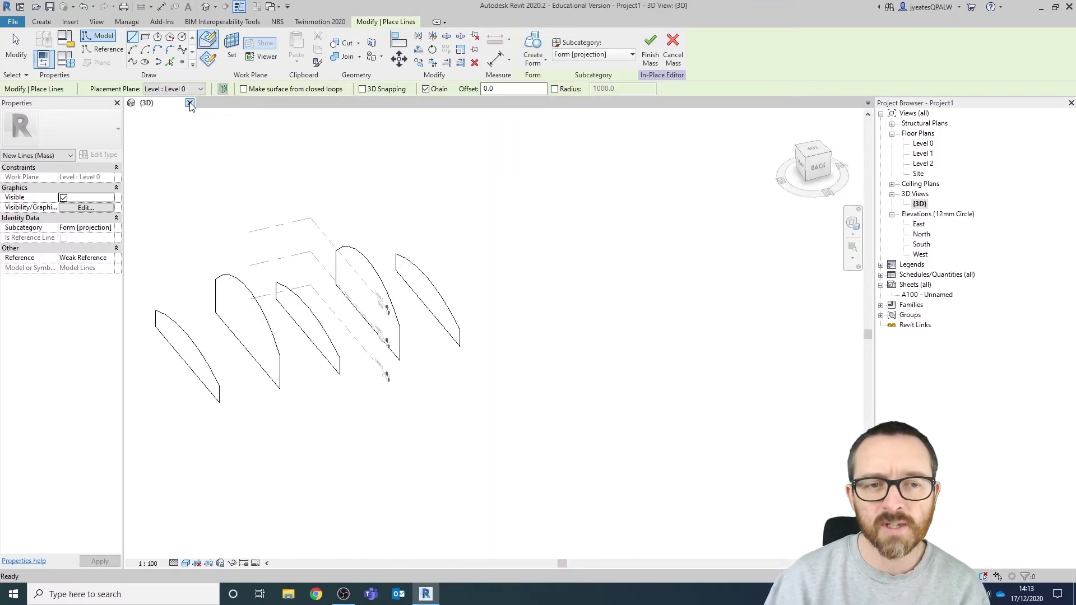
middle_click(472, 388)
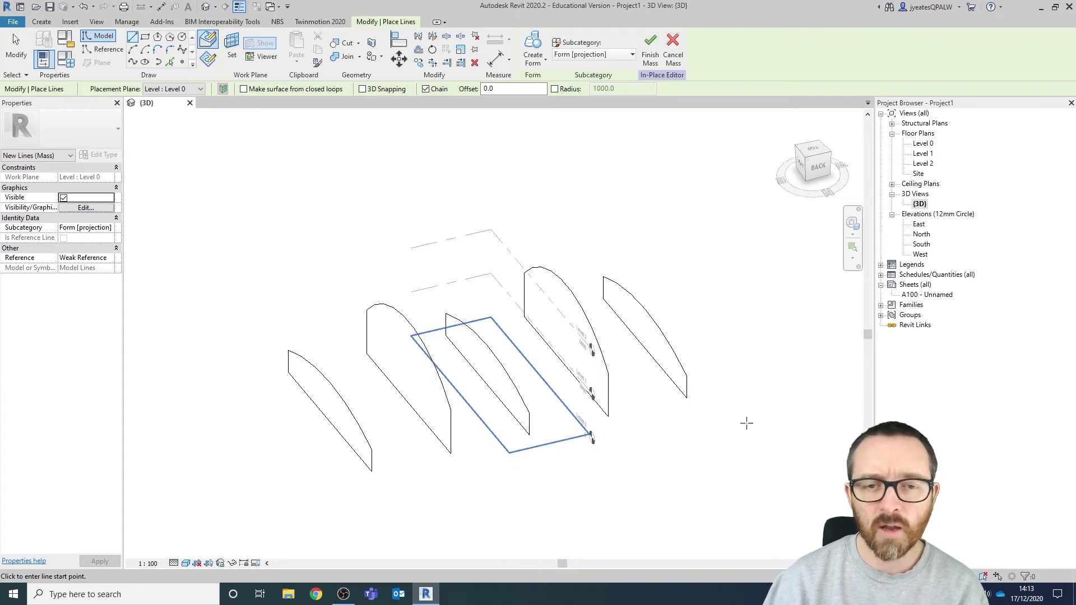
left_click(733, 216)
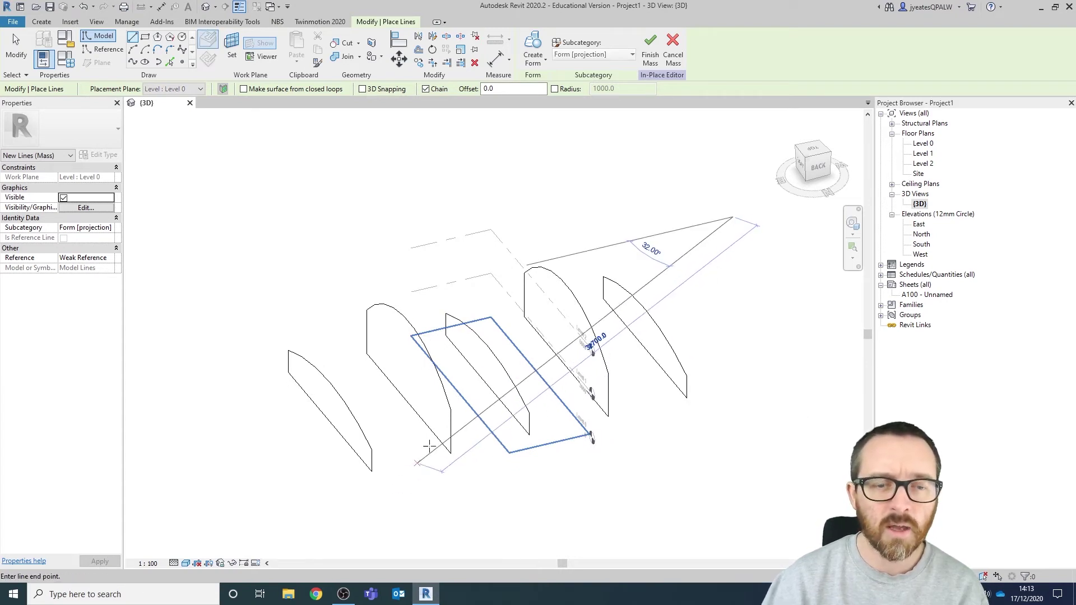
key("Escape")
left_click(242, 194)
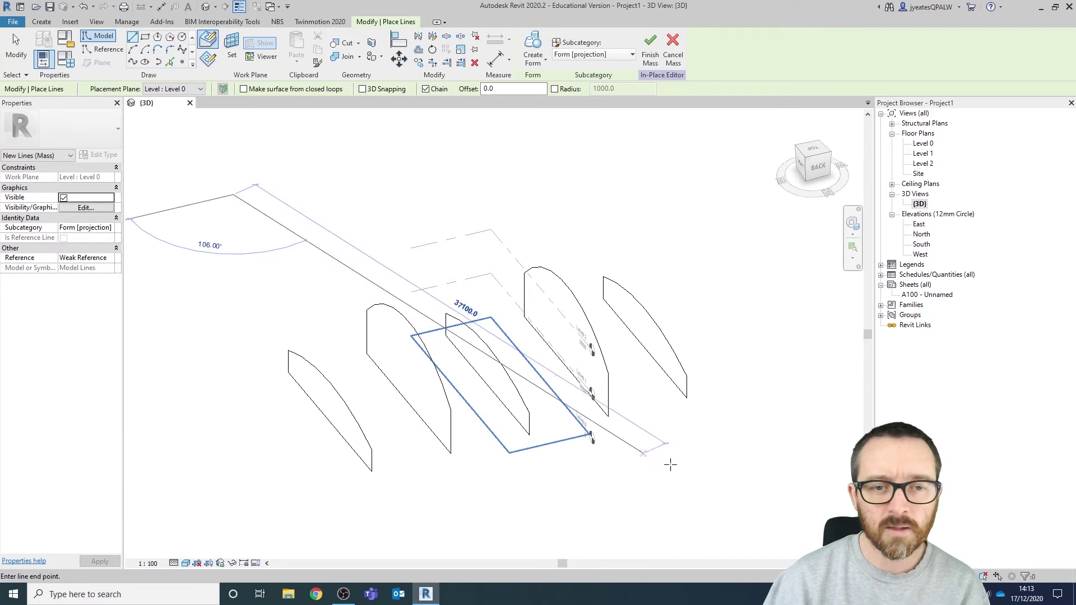
key("Escape")
Step: Select all the lines of the five profiles and create a solid form through them
key("Escape")
key("Escape")
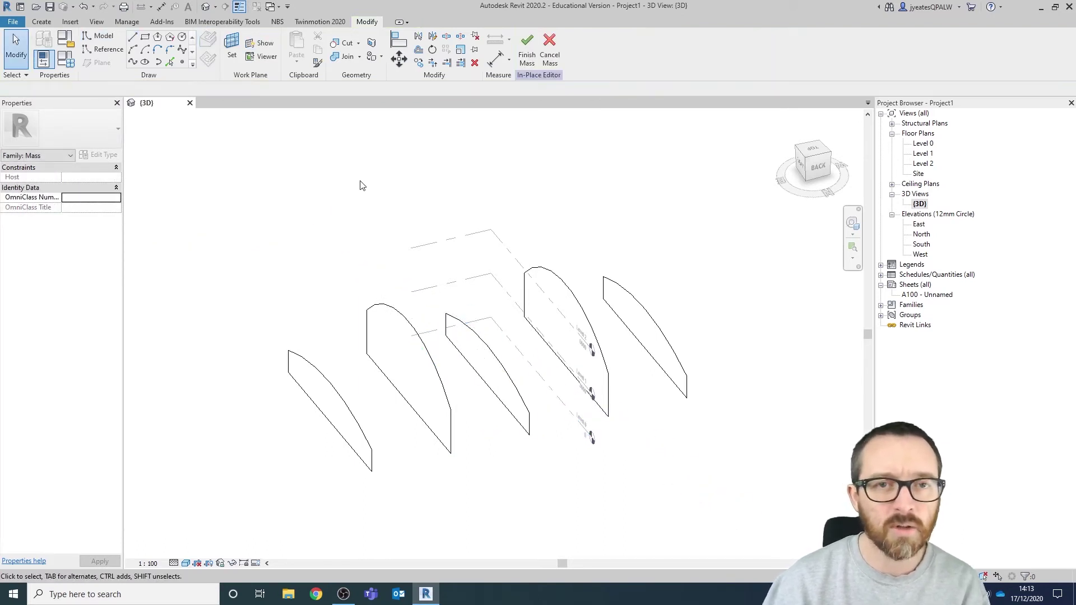
left_click_drag(224, 200, 736, 505)
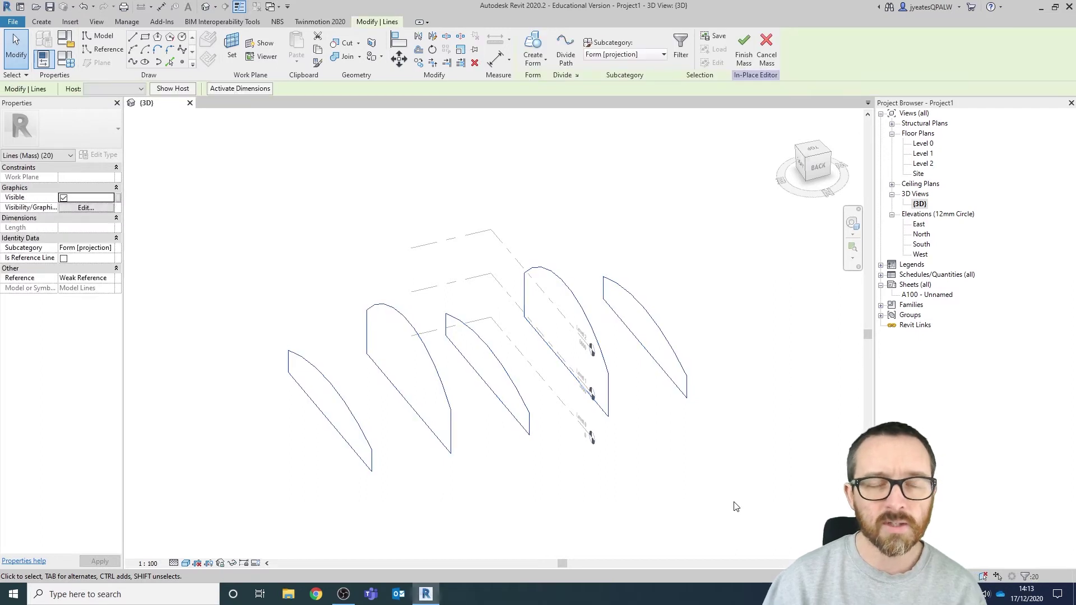
left_click(530, 45)
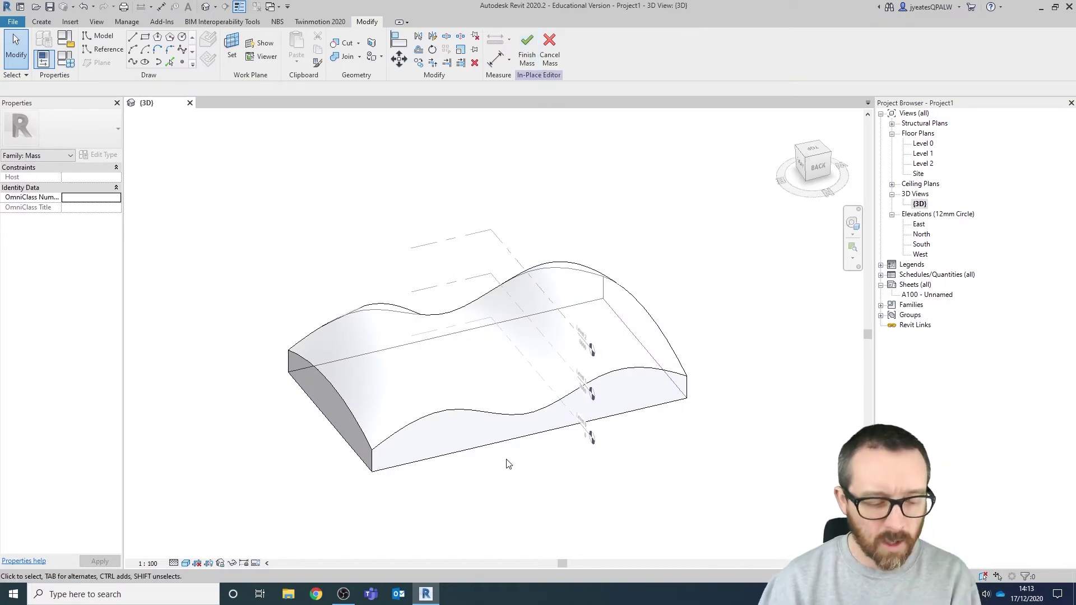
mouse_move(507, 461)
middle_mouse_down("shift")
mouse_move(703, 405)
mouse_move(517, 411)
mouse_move(449, 448)
mouse_move(531, 502)
middle_mouse_up("shift")
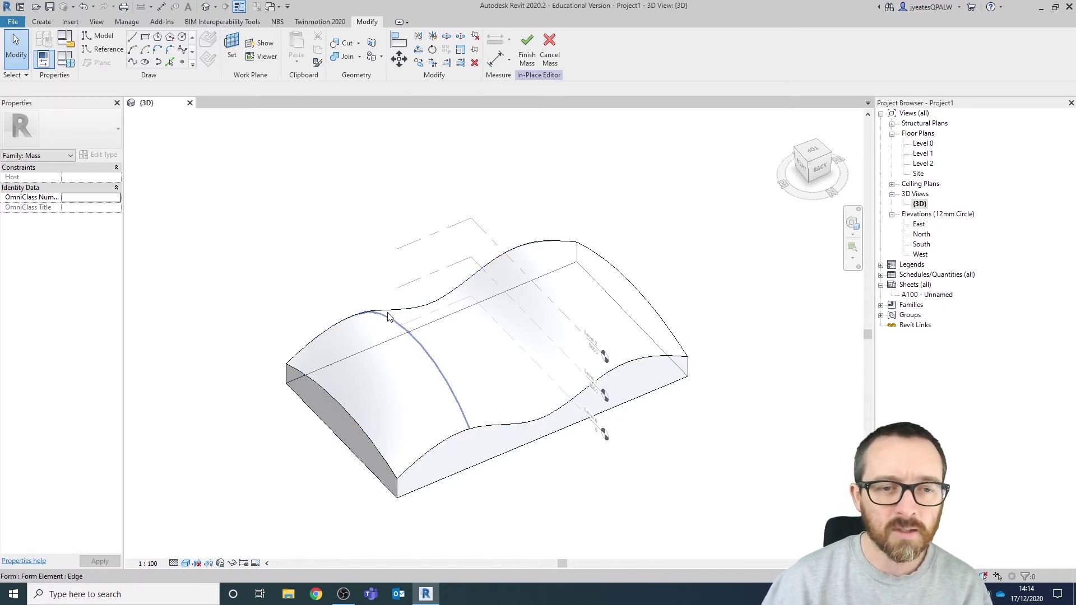
Step: Divide the form's curved top surface with the Triangle (flat) pattern and finish the mass
left_click(464, 328)
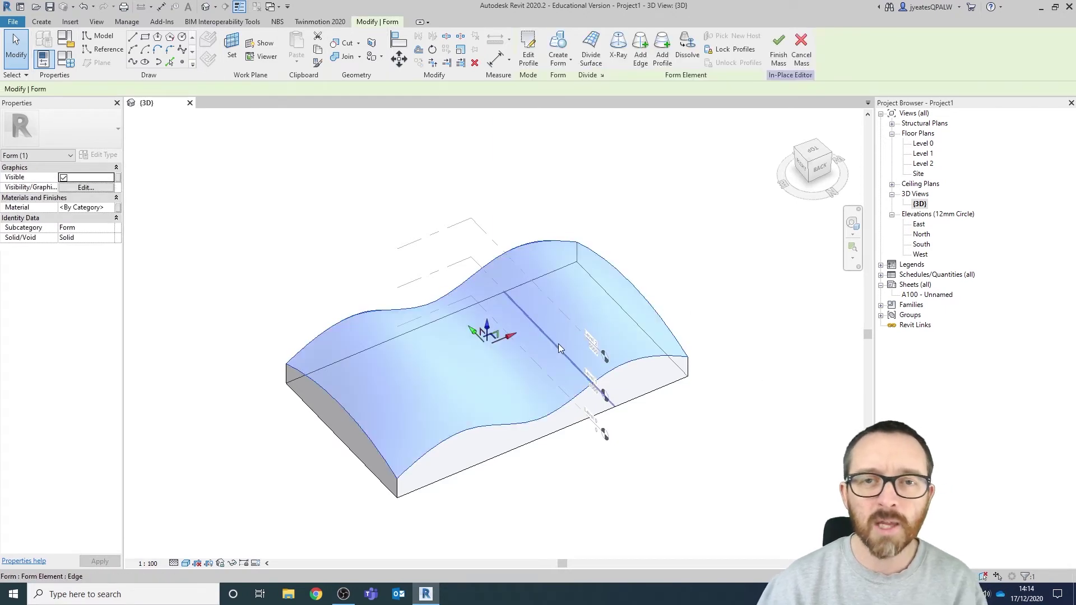
left_click(593, 48)
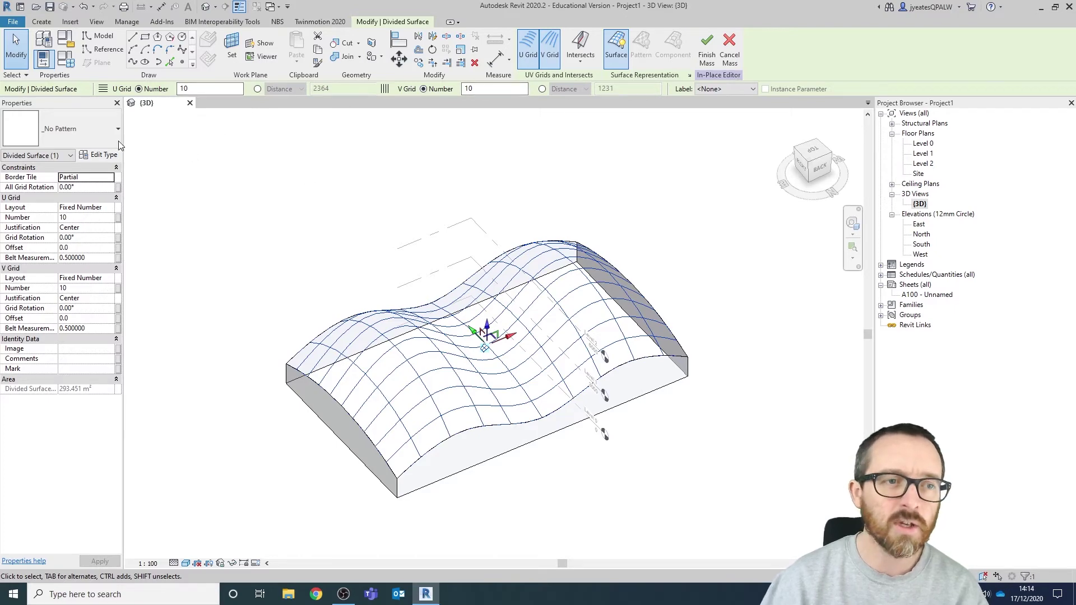
left_click(68, 129)
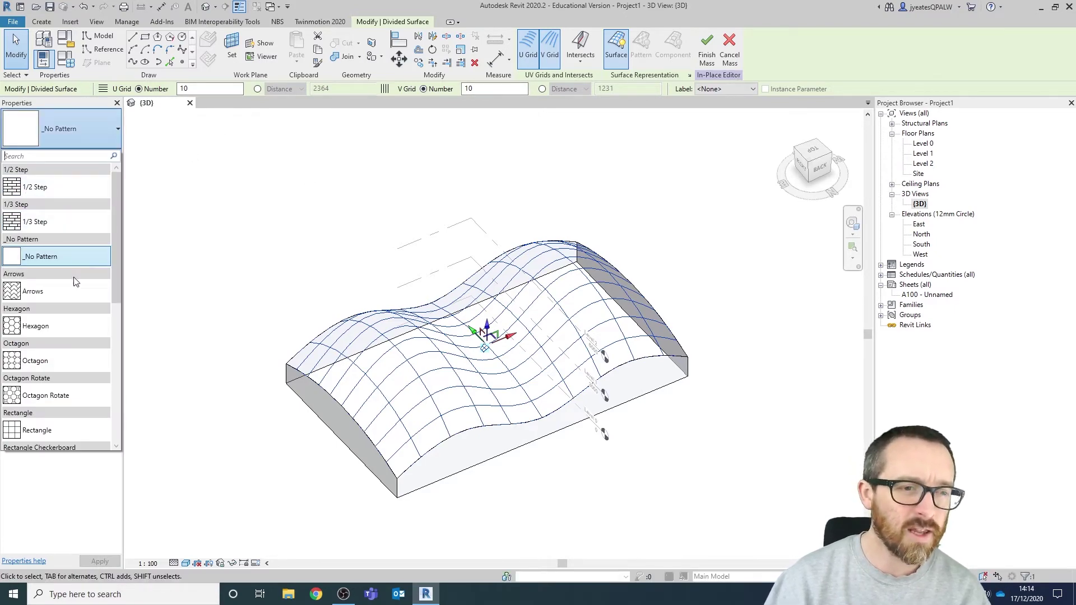
scroll(66, 351, "down", 4)
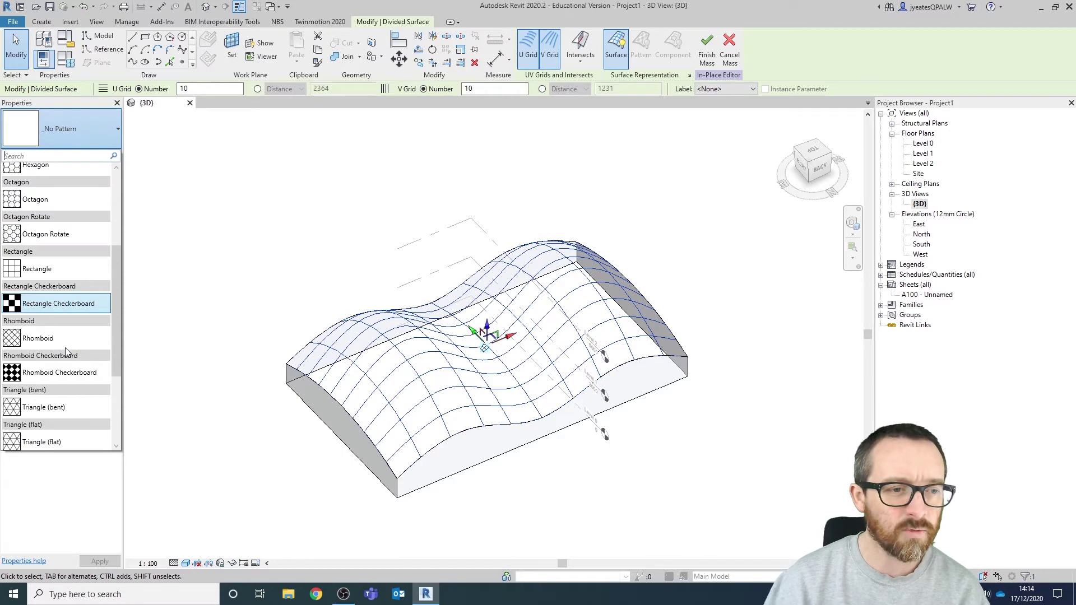
scroll(66, 351, "down", 1)
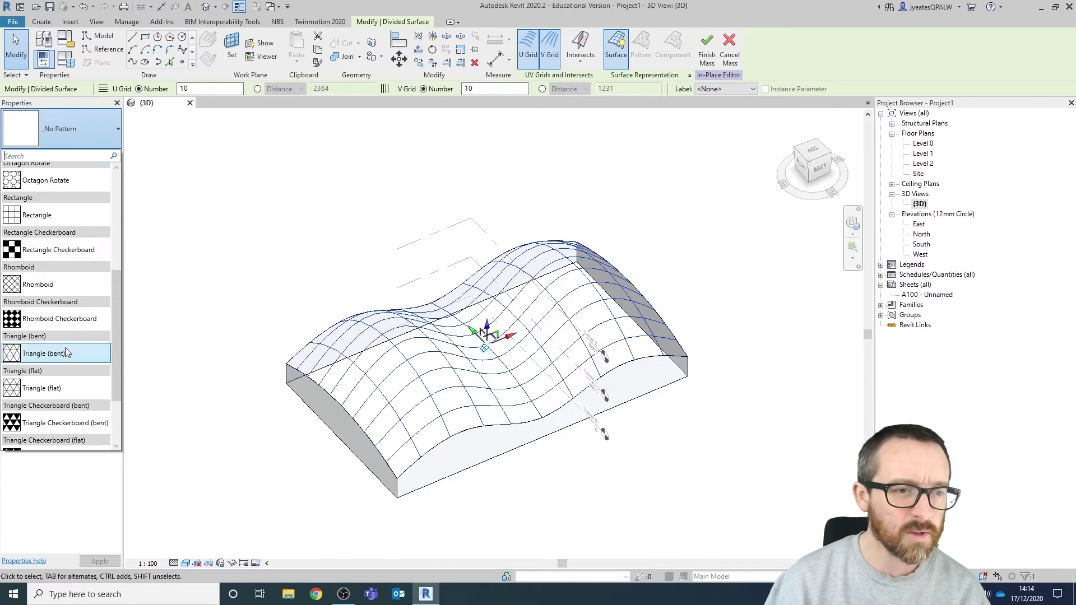
left_click(73, 389)
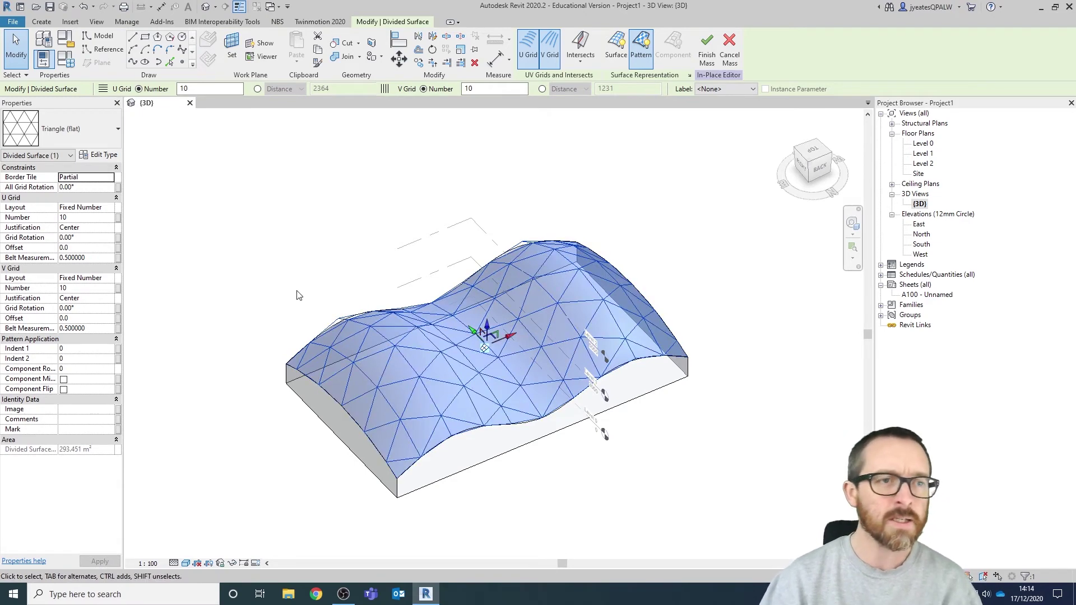
left_click(707, 51)
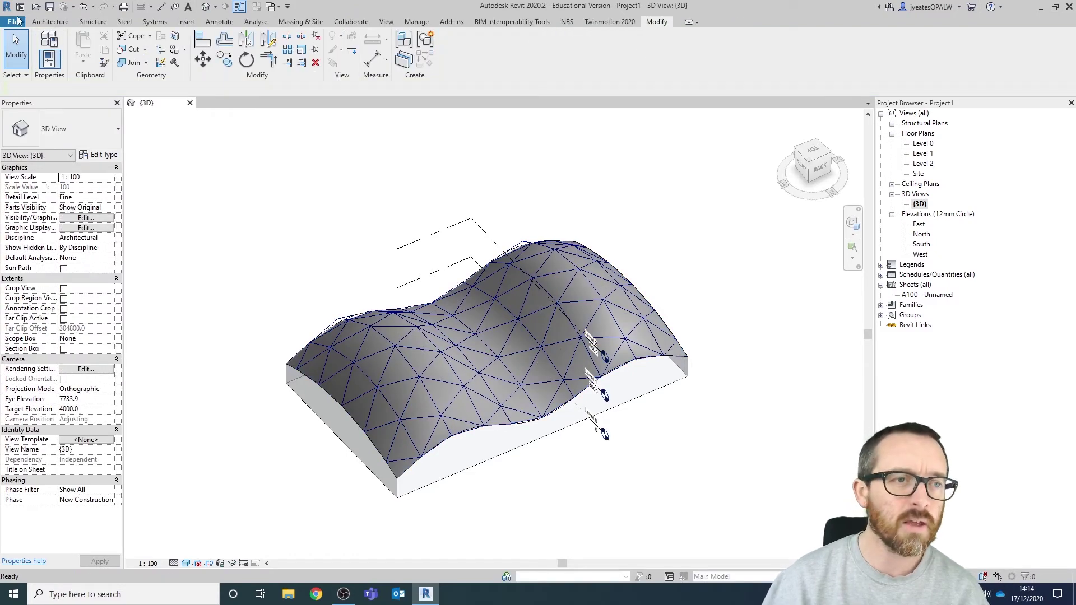
Step: Create a new family from the Metric Curtain Panel Pattern Based template
left_click(14, 22)
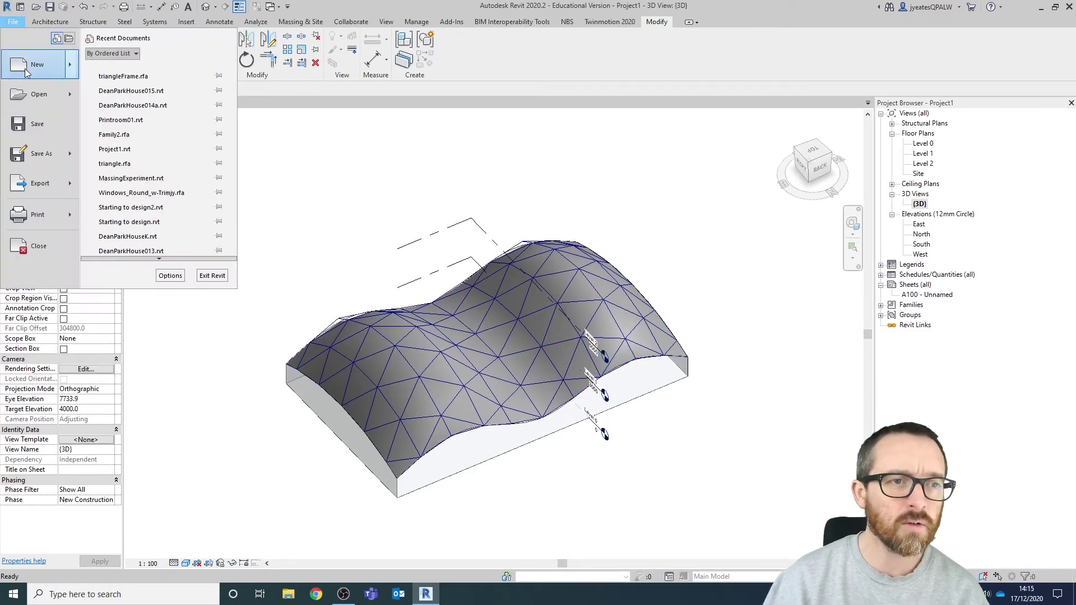
left_click(489, 274)
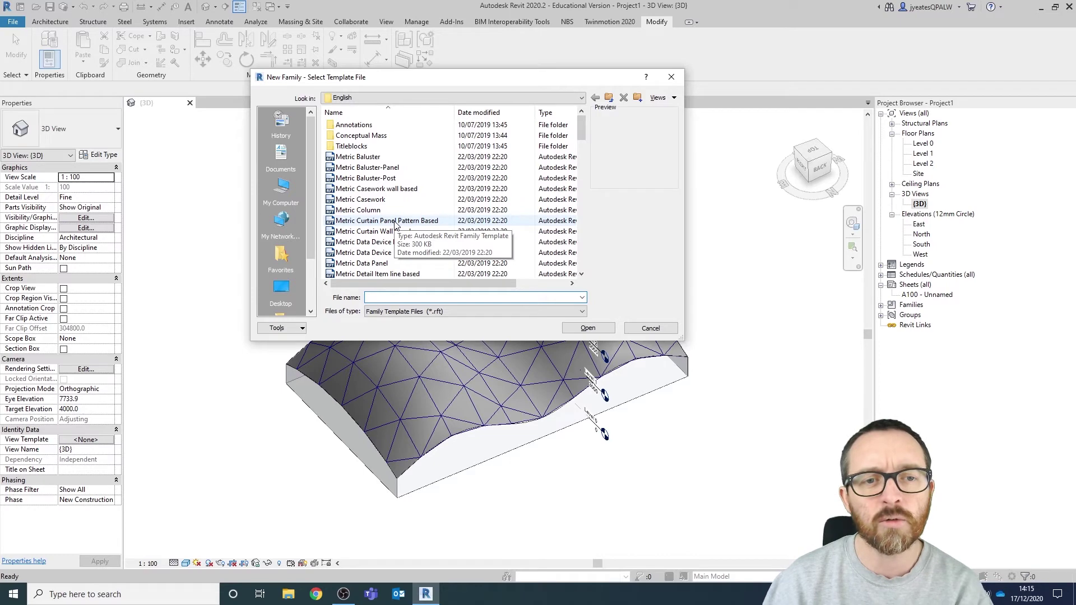
left_click(396, 222)
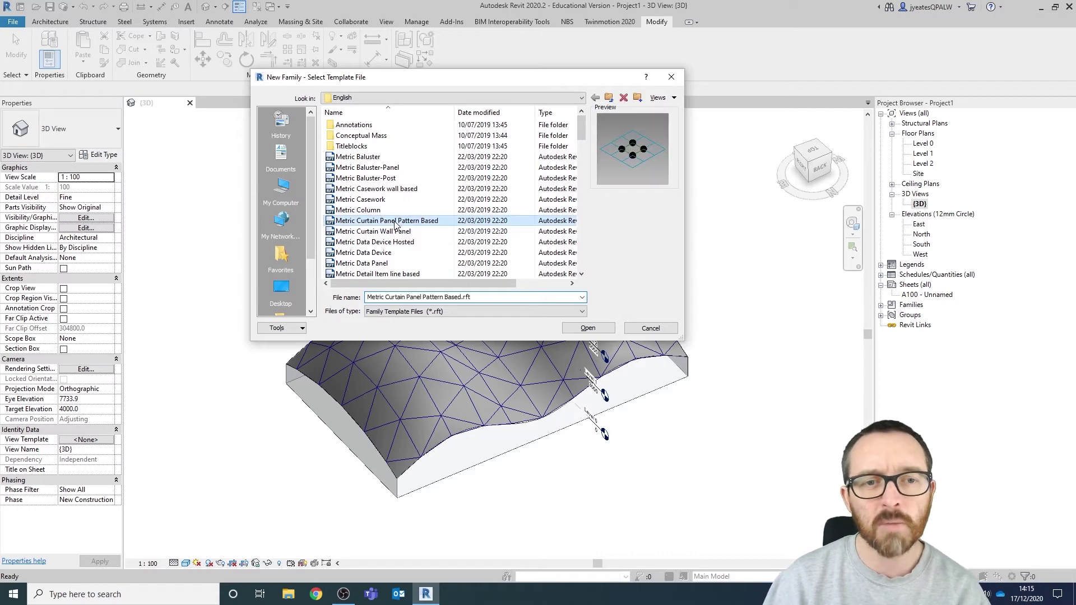
left_click(598, 328)
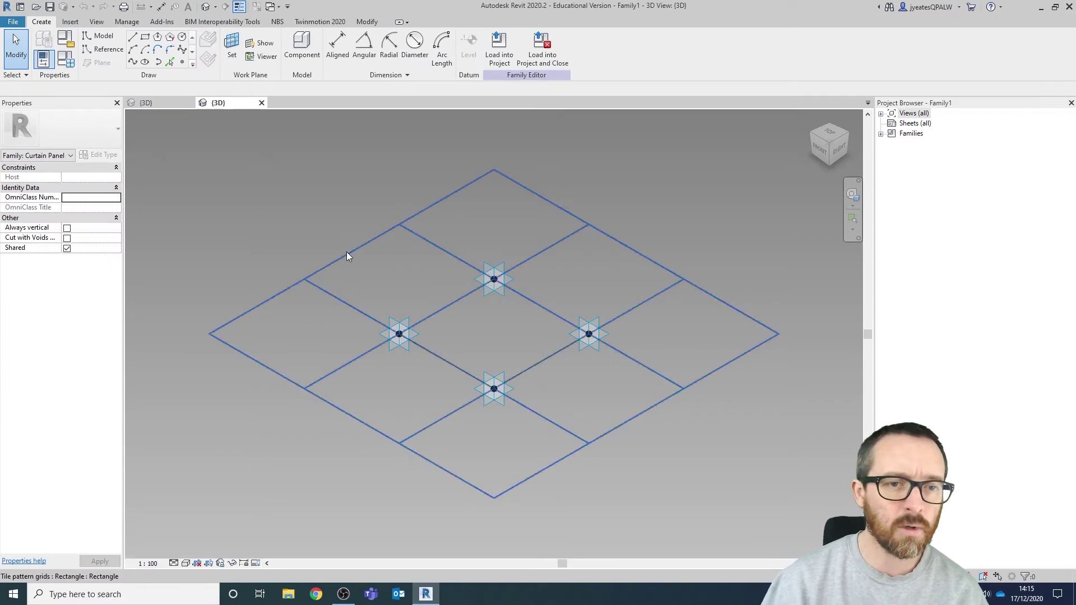
Step: Change the panel family's tile pattern grid to Triangle (flat)
left_click(352, 250)
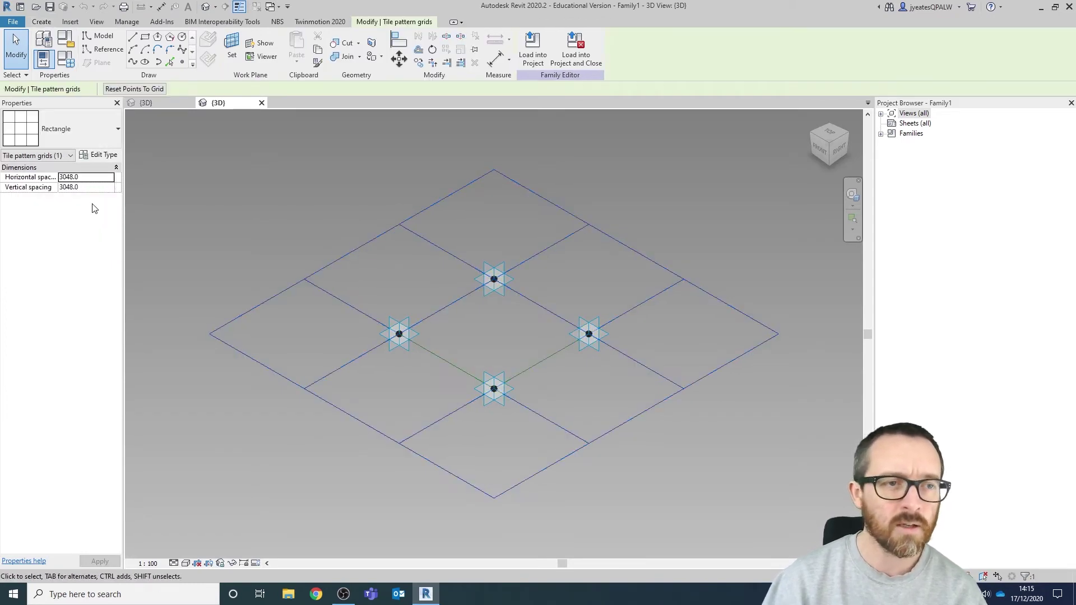
left_click(104, 126)
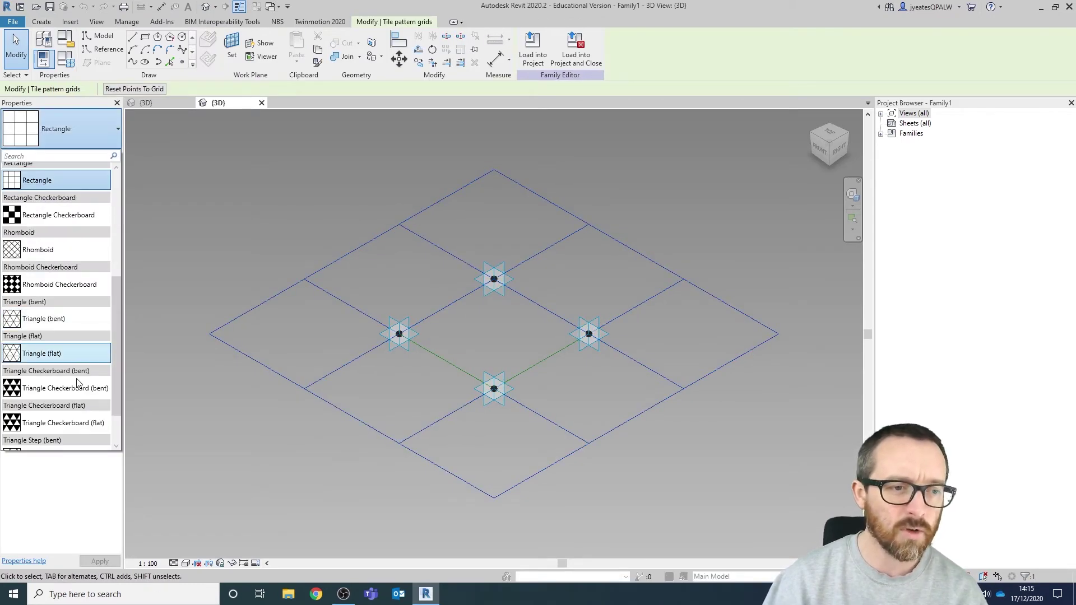
left_click(75, 348)
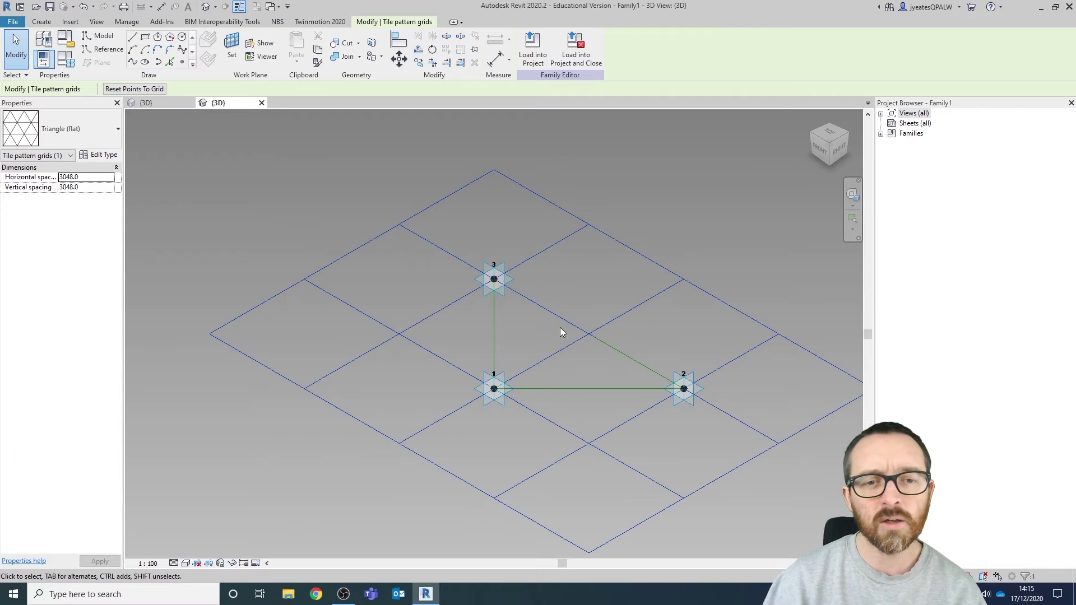
Step: Place a reference point near the middle of the reference line between adaptive points 1 and 3
left_click(183, 63)
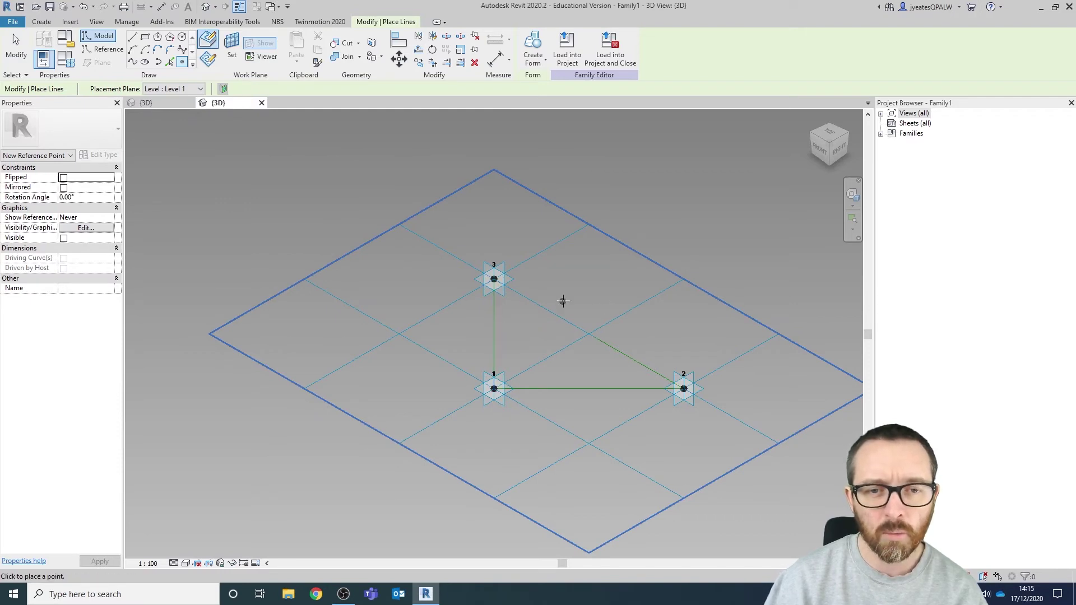
left_click(494, 328)
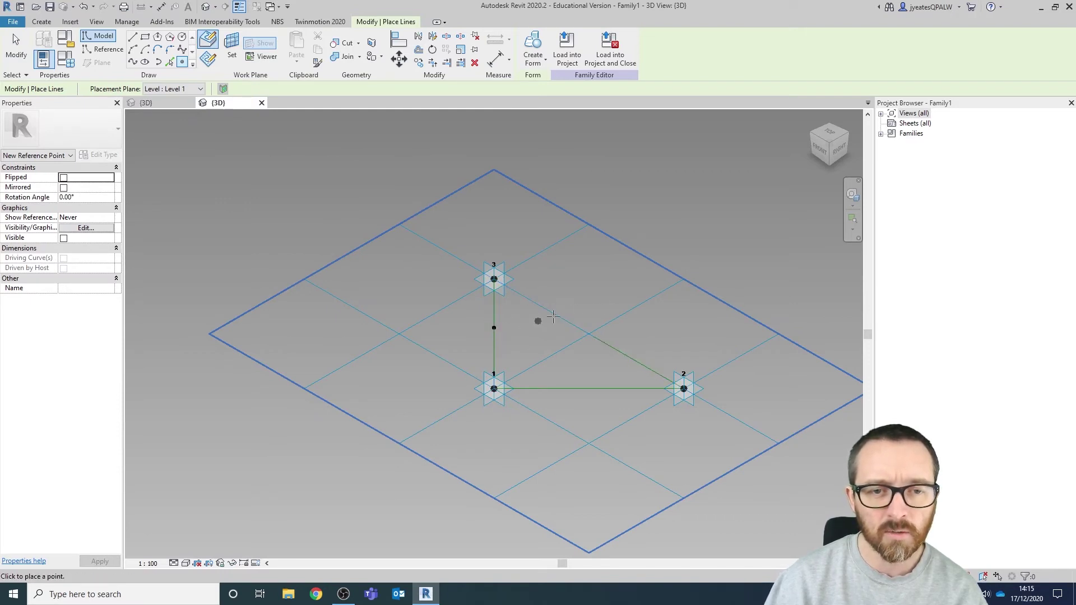
key("Escape")
key("Escape")
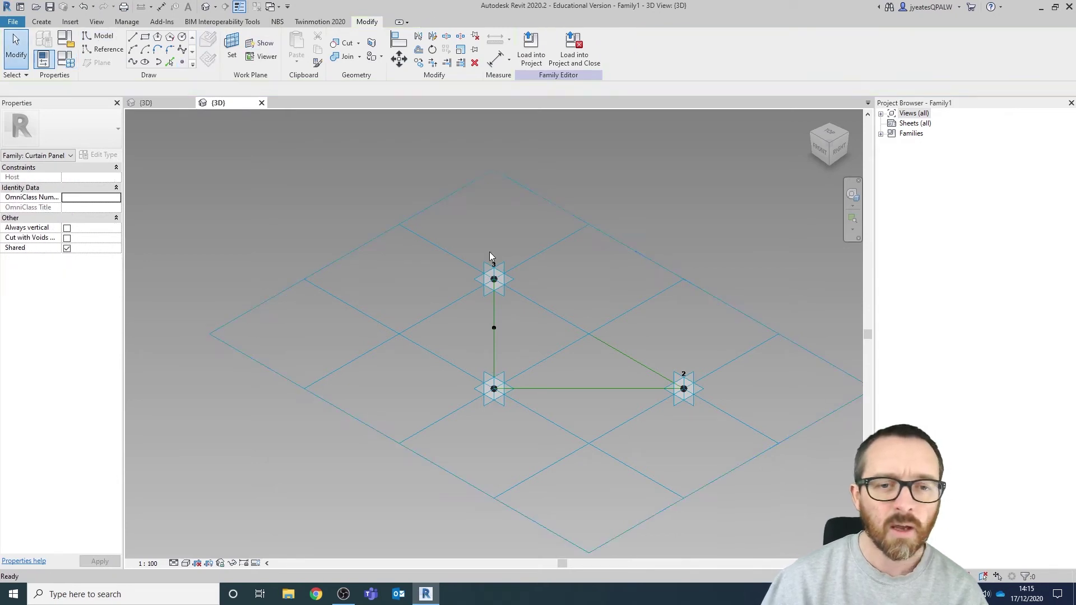
Step: Set the new reference point's reference planes to show Always
left_click(493, 328)
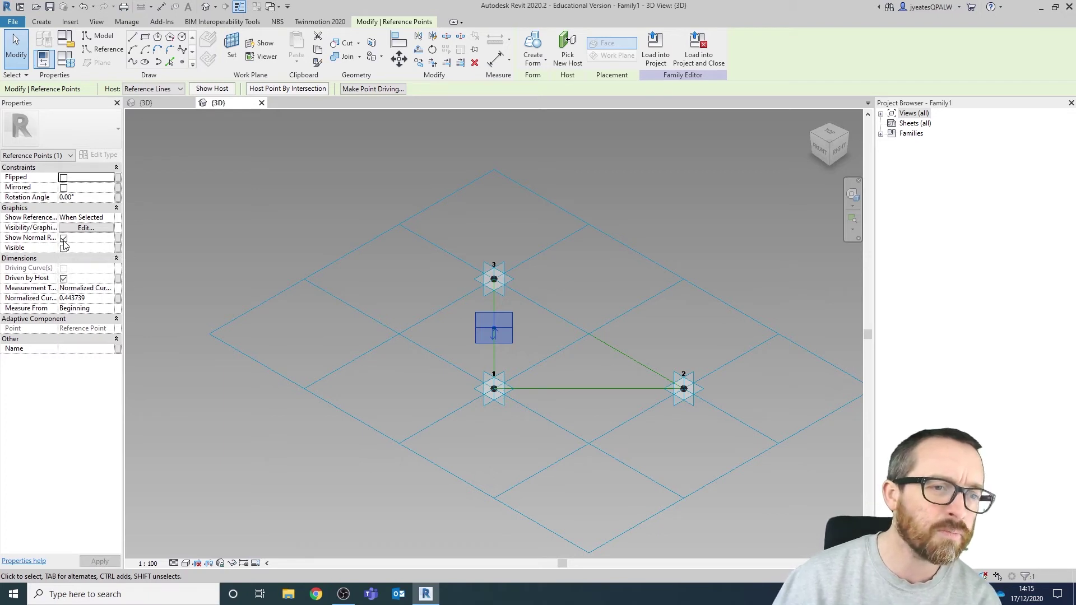
left_click(111, 218)
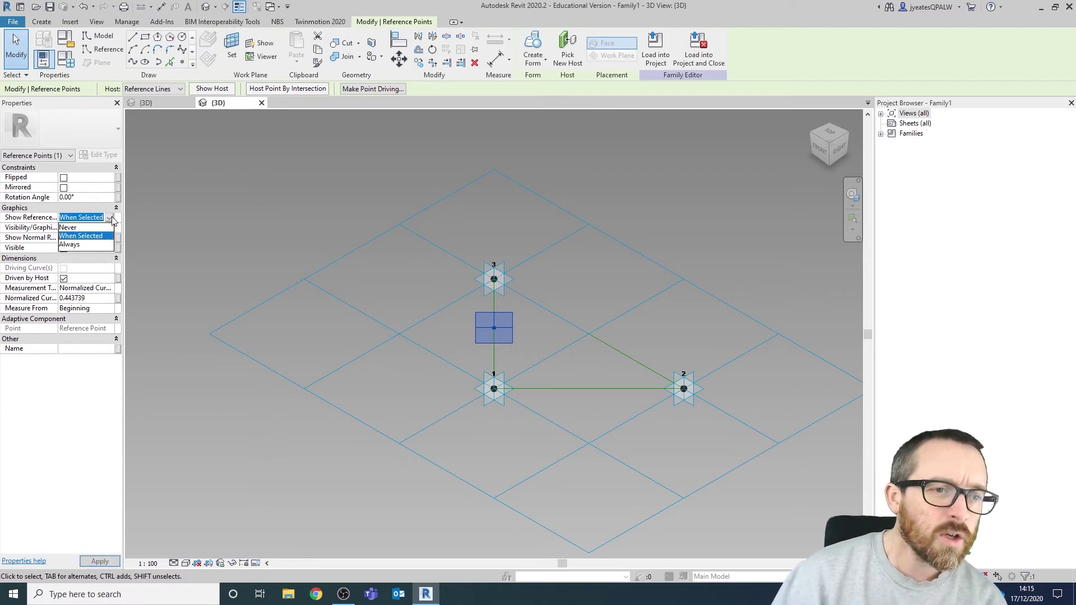
left_click(81, 245)
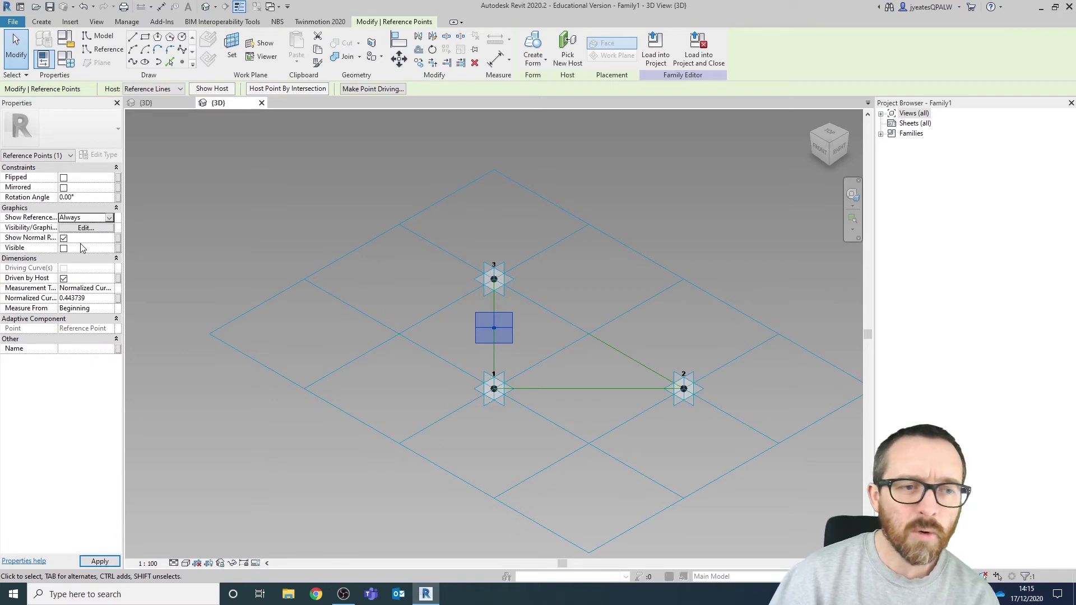
Step: Set the reference point's plane as the work plane and sketch a narrow upright rectangle on it, starting just above the point and straddling the reference line
middle_click_drag(535, 350, 479, 302, "shift")
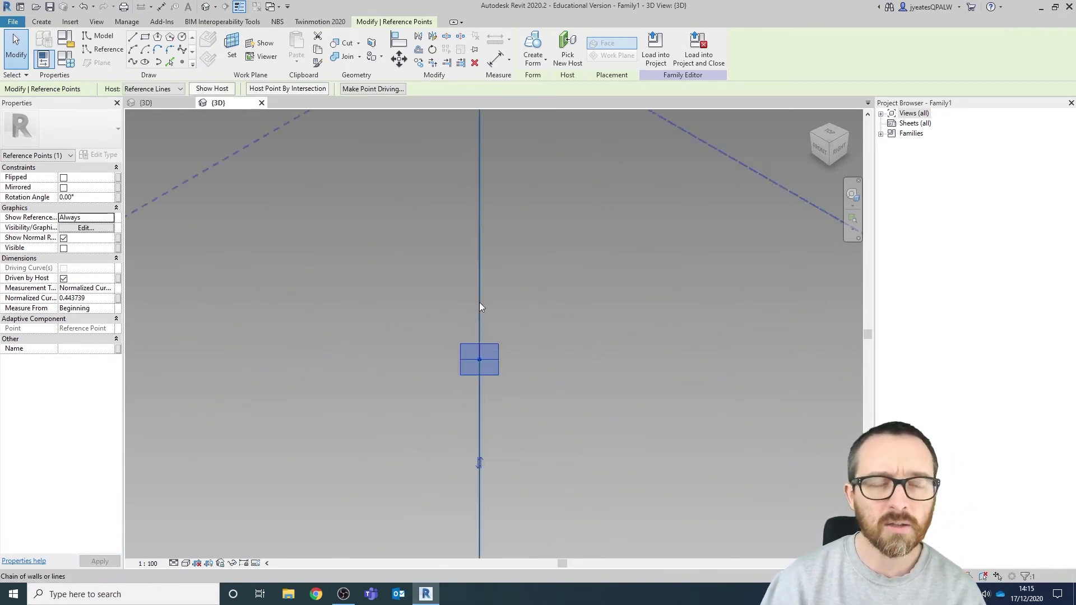
left_click(236, 44)
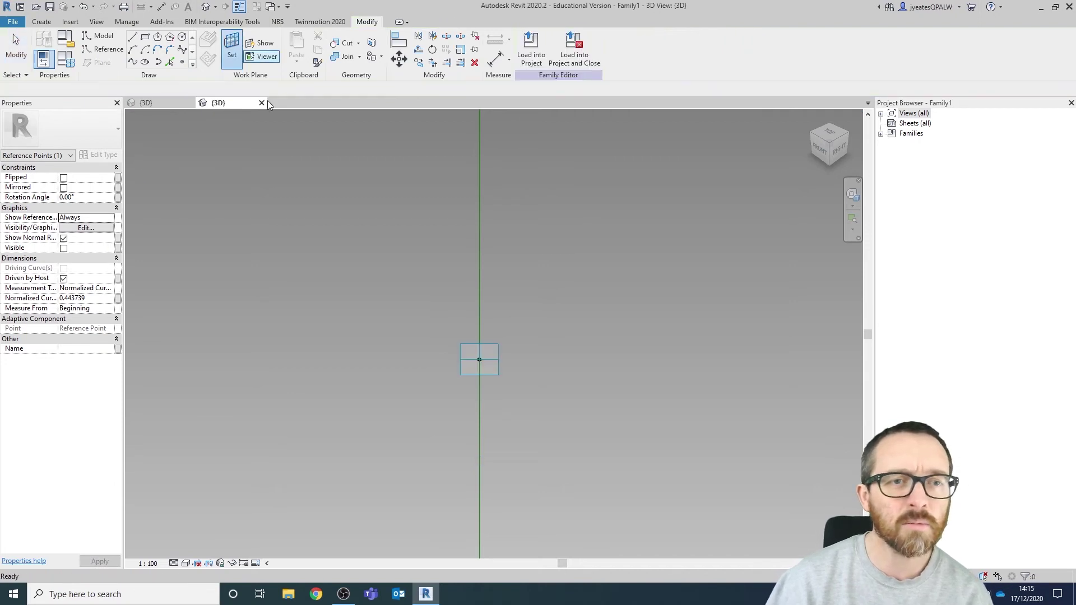
left_click(490, 349)
left_click(146, 38)
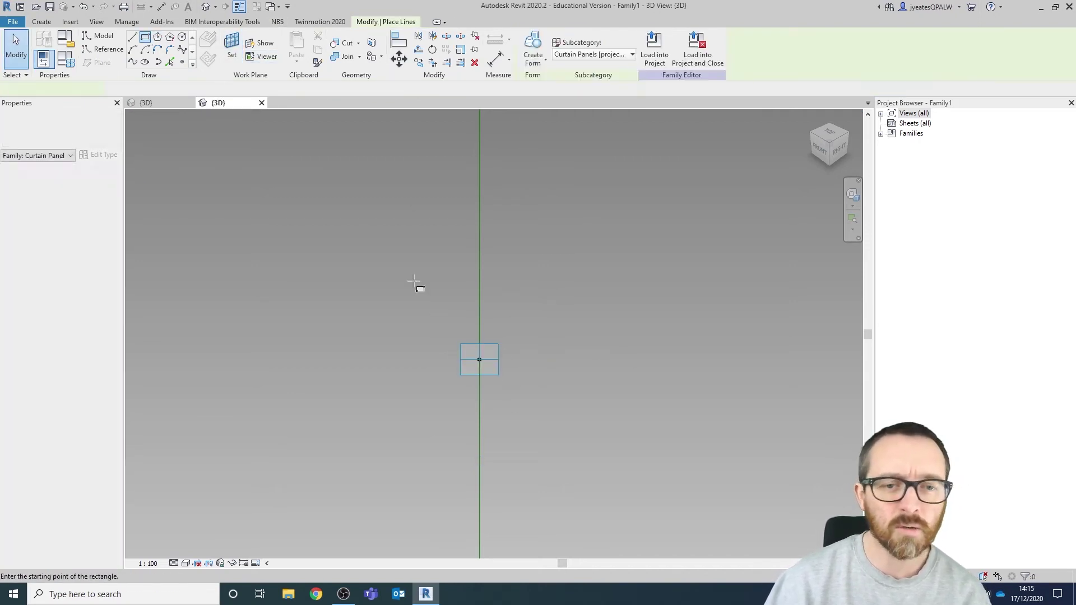
left_click(470, 352)
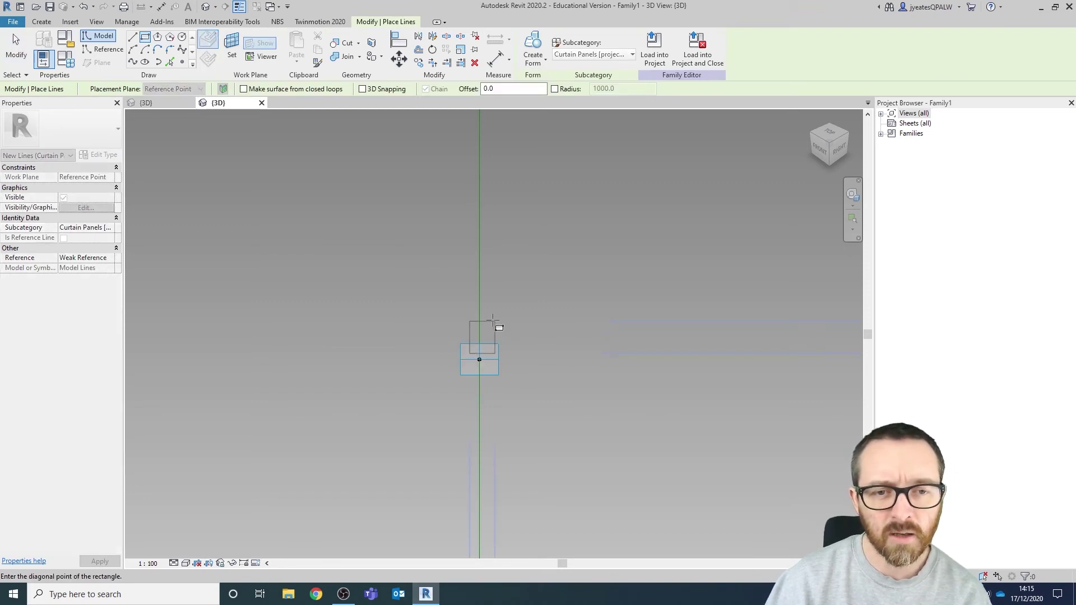
left_click(495, 275)
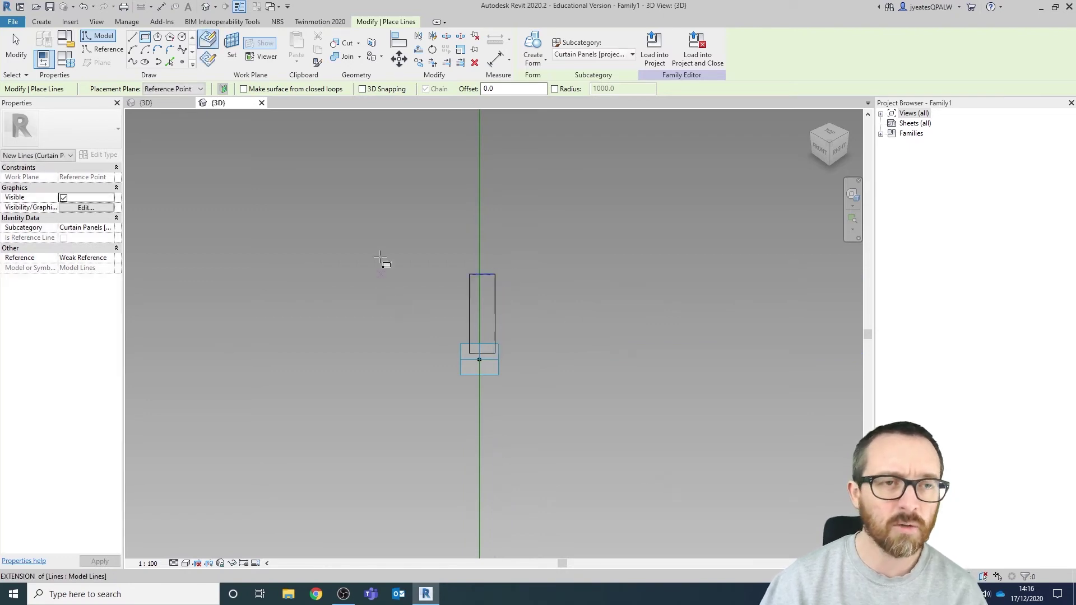
Step: Draw two diagonal lines joining the opposite corners of the rectangle
left_click(133, 37)
scroll(466, 335, "up", 1)
scroll(466, 335, "up", 1)
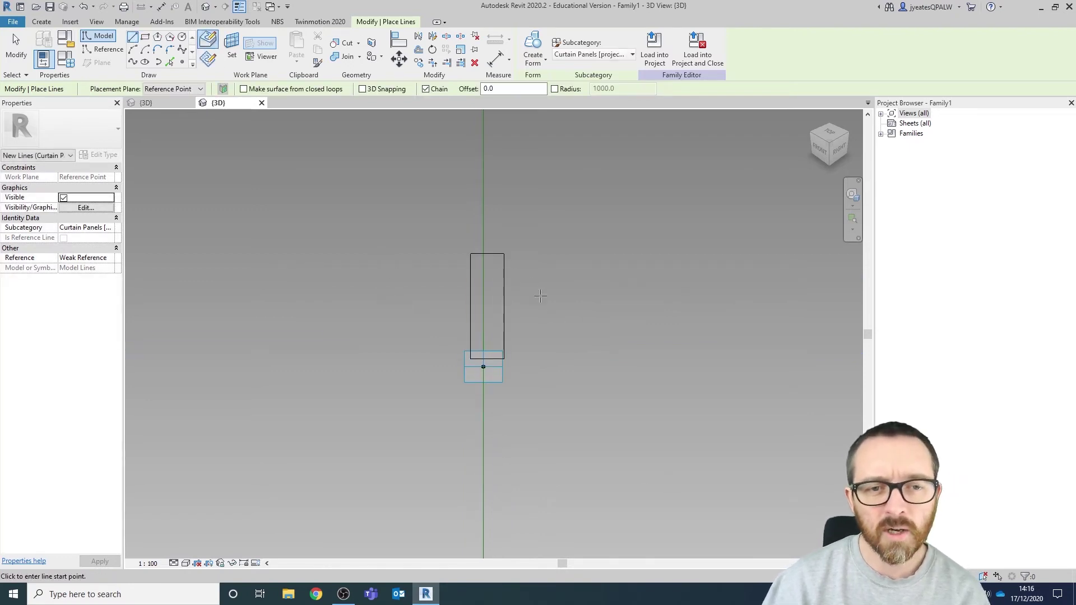
left_click(470, 253)
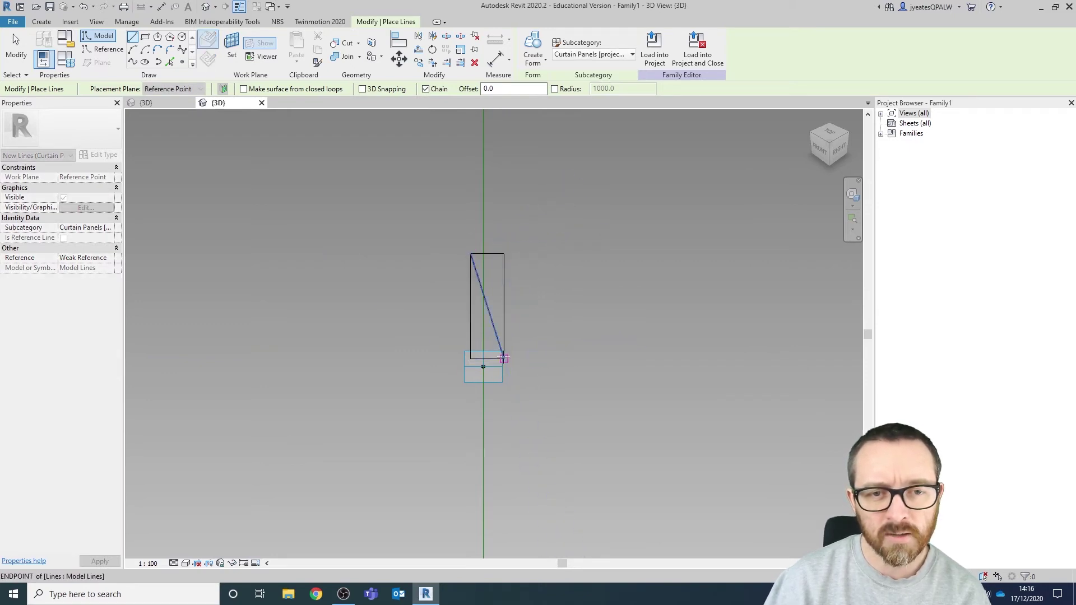
left_click(503, 359)
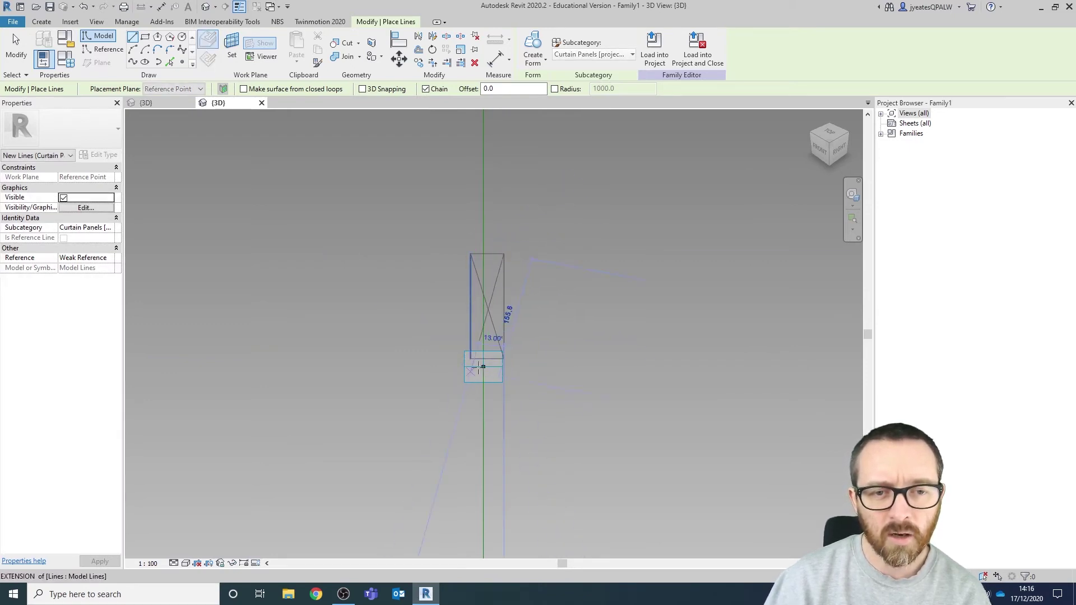
key("Escape")
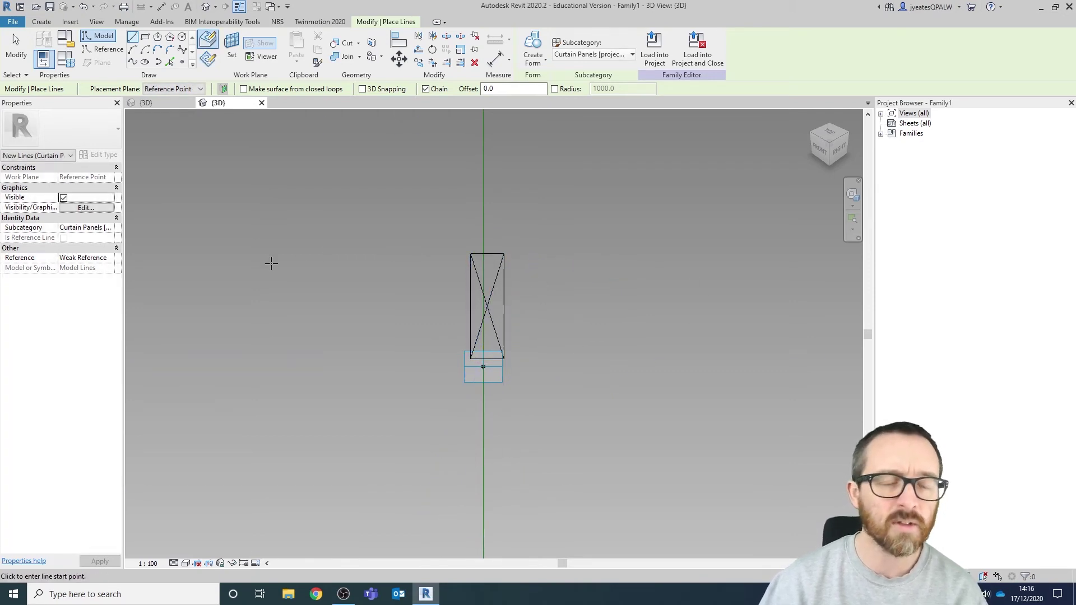
left_click(16, 49)
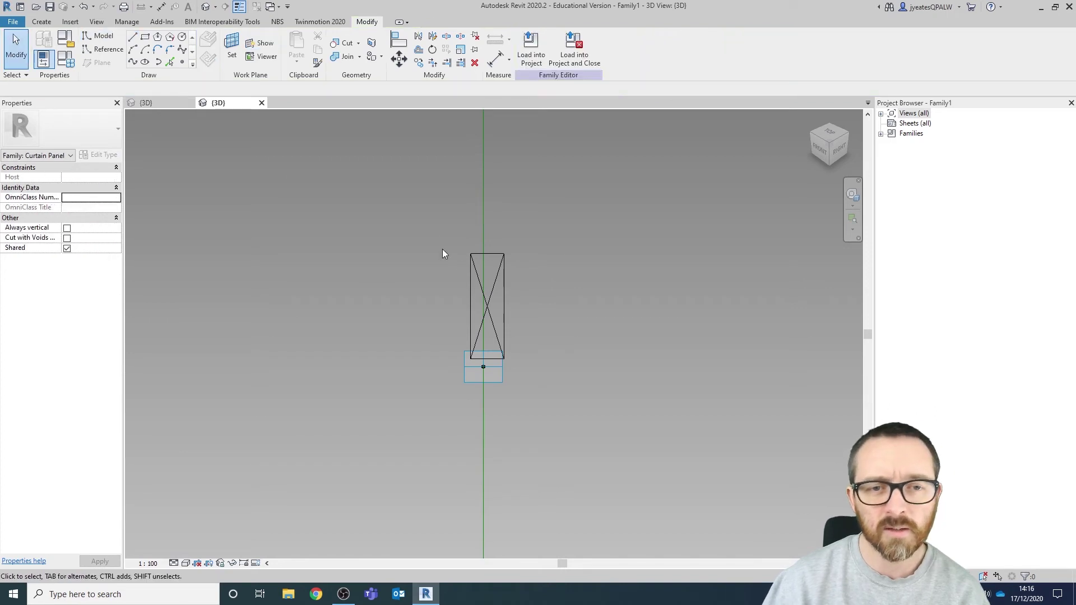
left_click_drag(485, 292, 547, 320)
left_click_drag(562, 221, 428, 265)
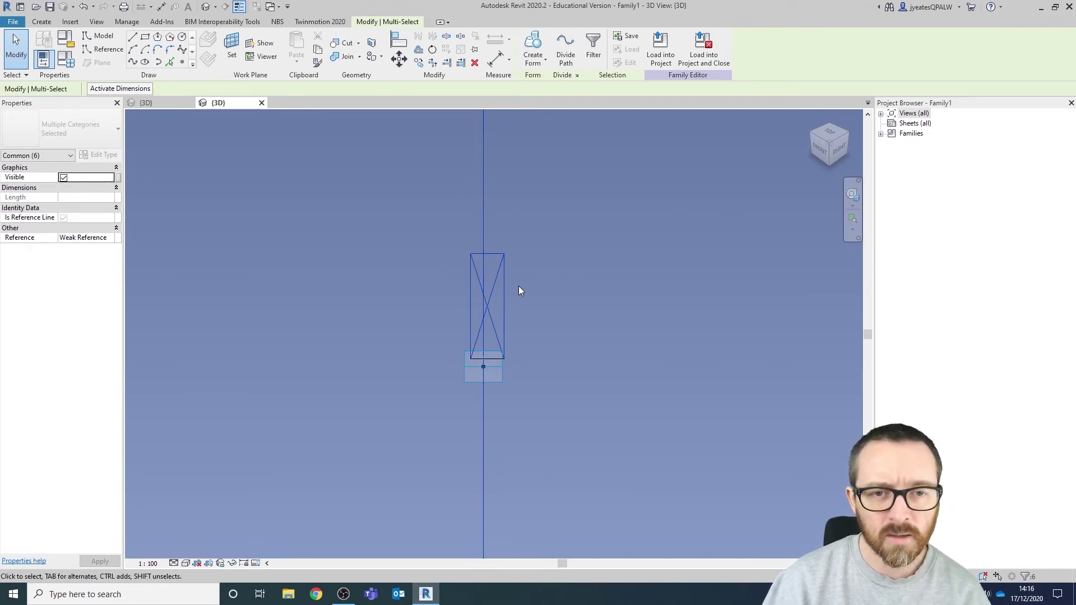
left_click(292, 241)
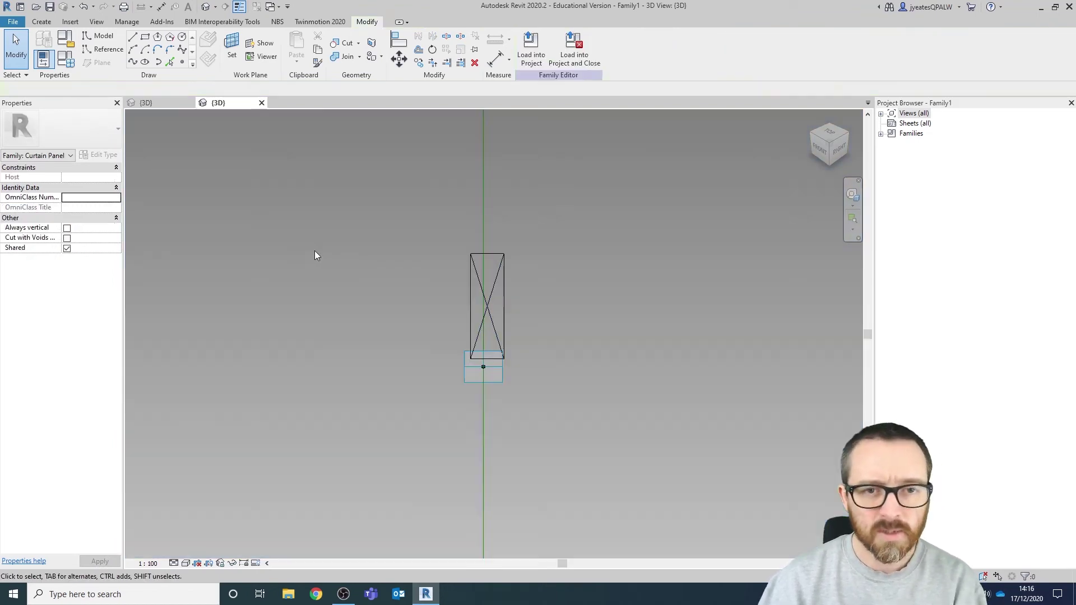
Step: Move the rectangle together with its two diagonals so that the crossing of the diagonals sits on the reference point
left_click(504, 276)
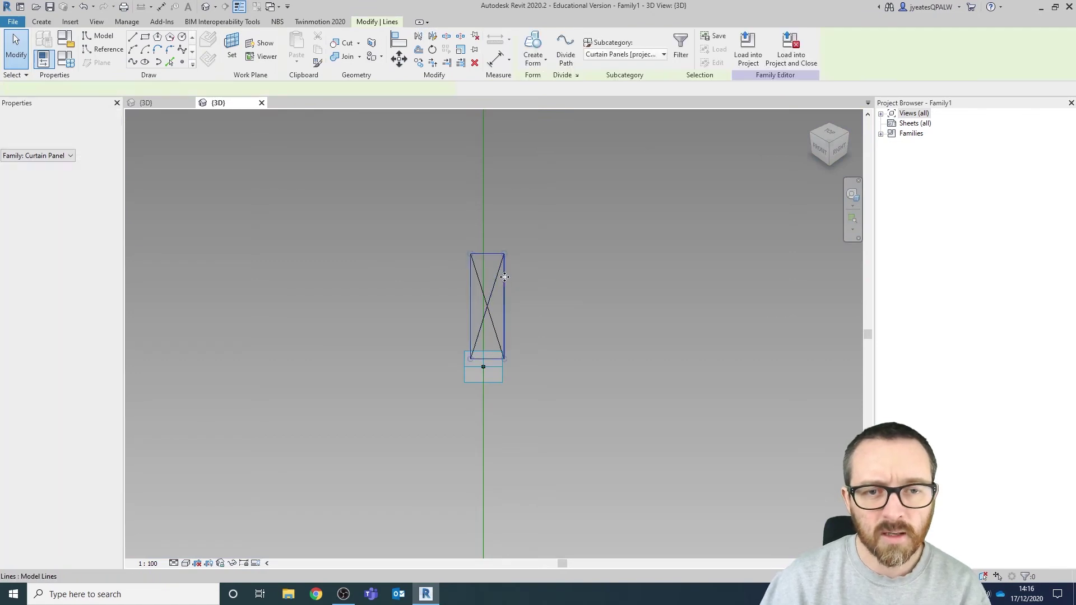
left_click(479, 287, "ctrl")
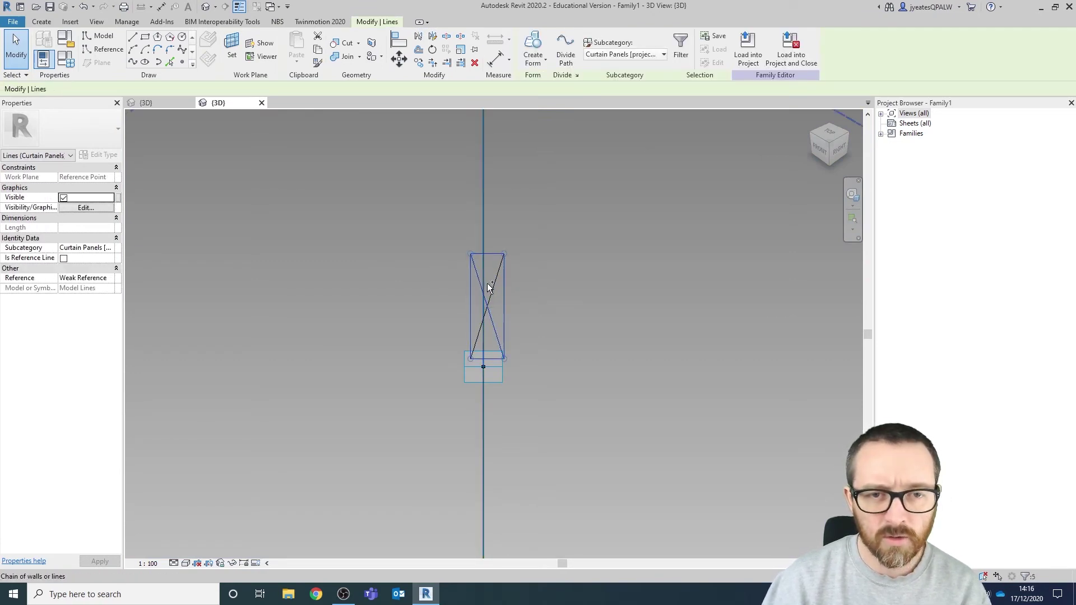
left_click(493, 287, "ctrl")
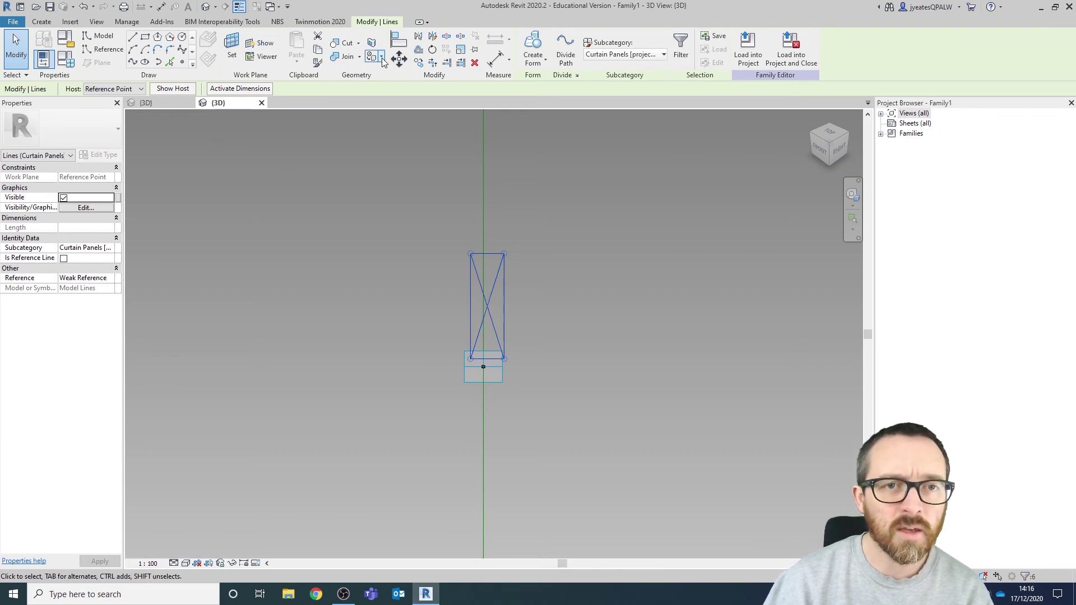
left_click(399, 59)
left_click(488, 308)
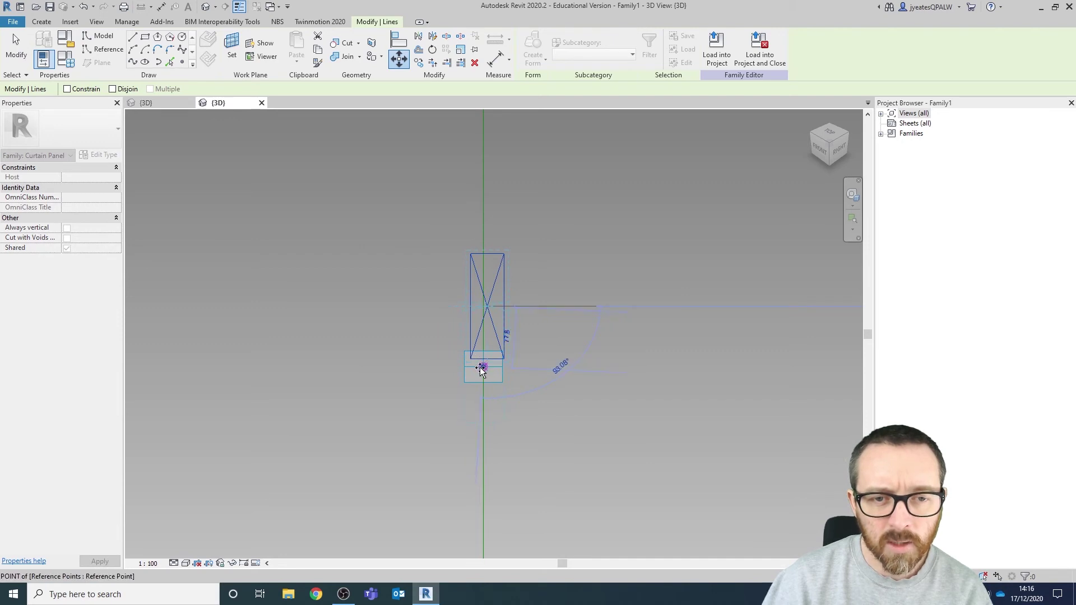
left_click(483, 366)
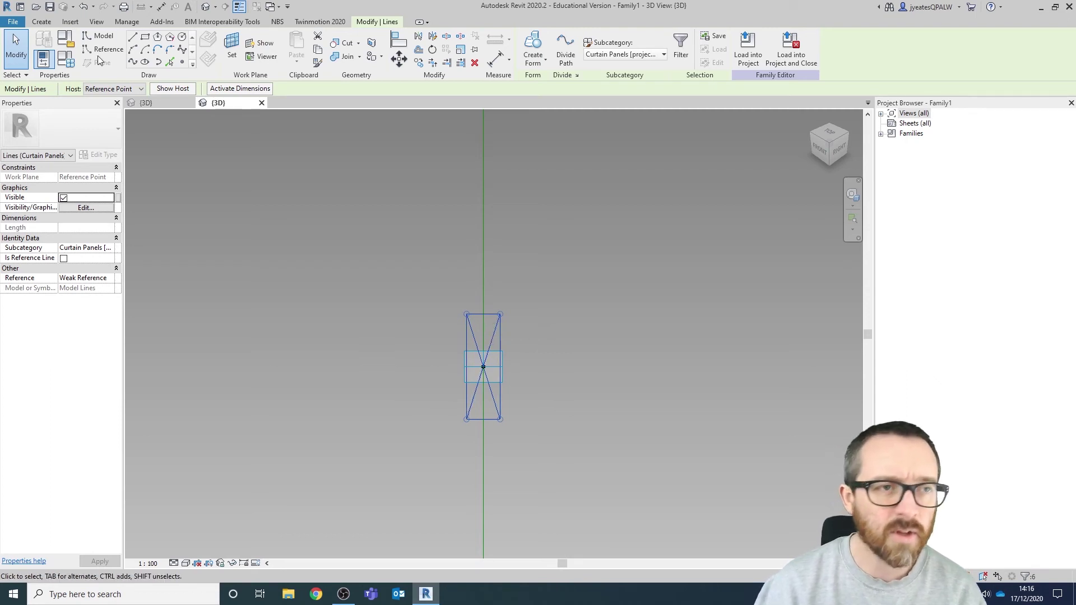
left_click(246, 222)
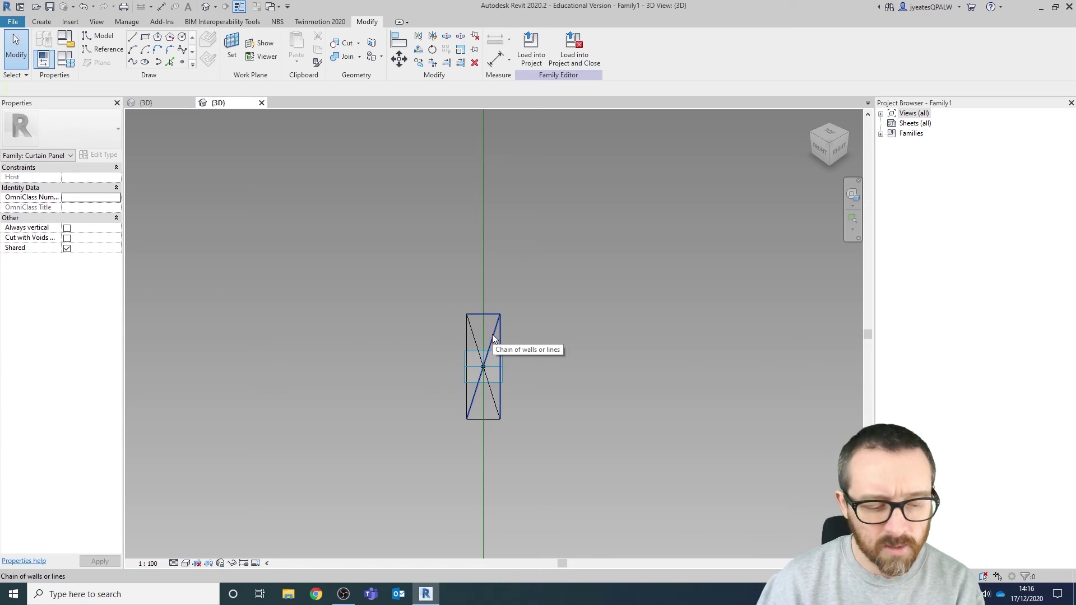
Step: Delete the two diagonal lines inside the rectangle, keeping only its outline
left_click(492, 334)
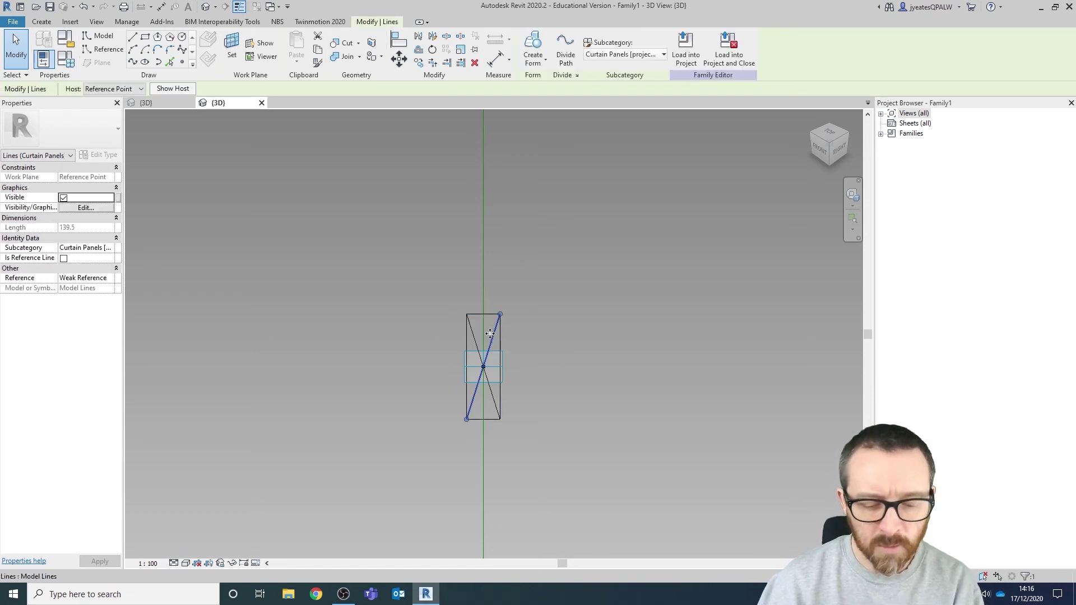
key("Escape")
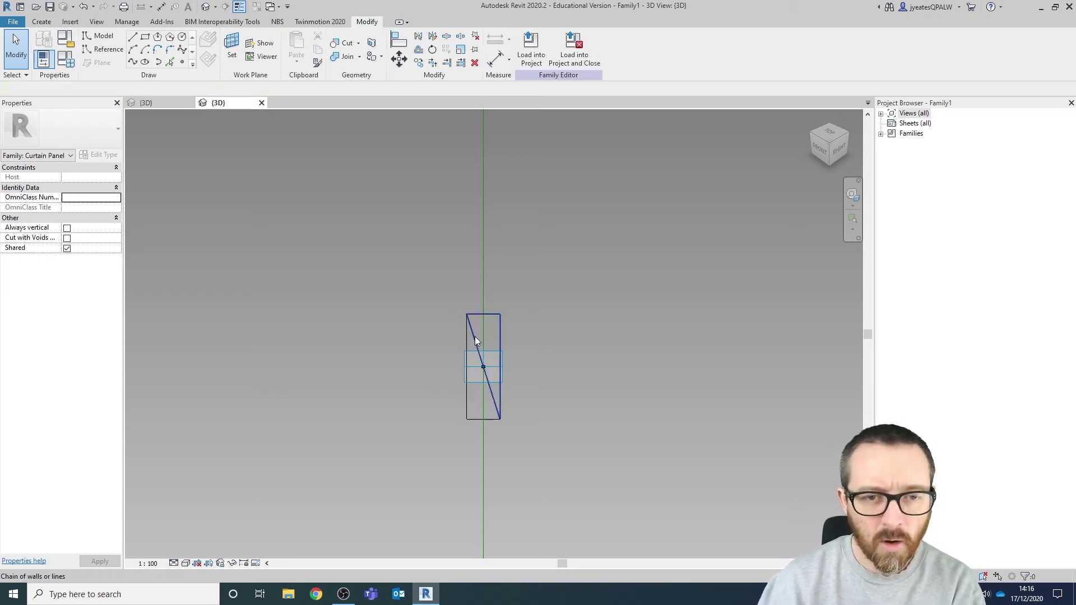
key("Tab")
left_click(476, 337)
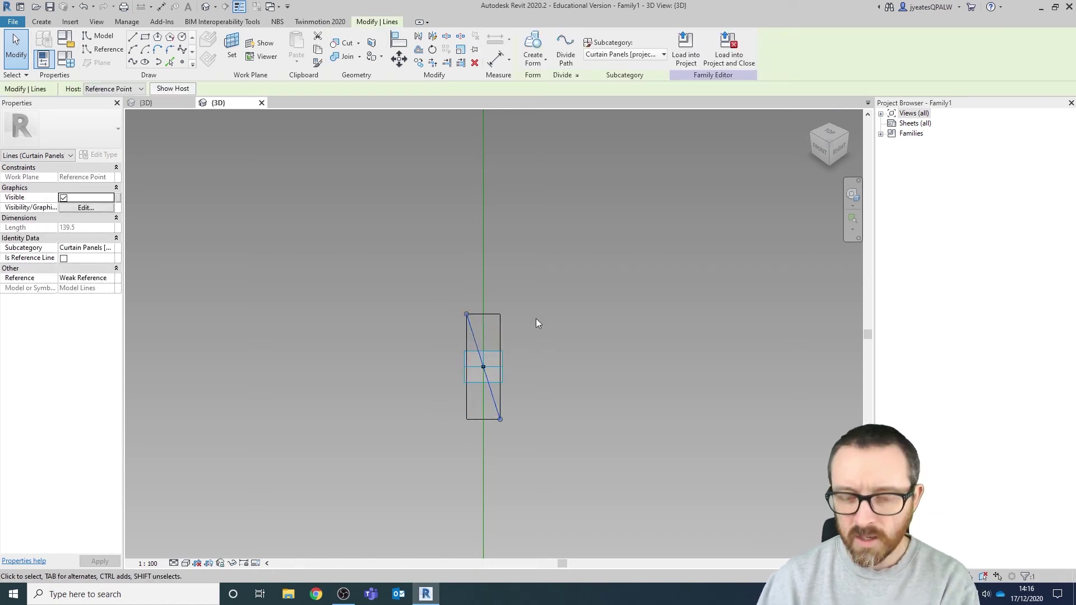
key("Delete")
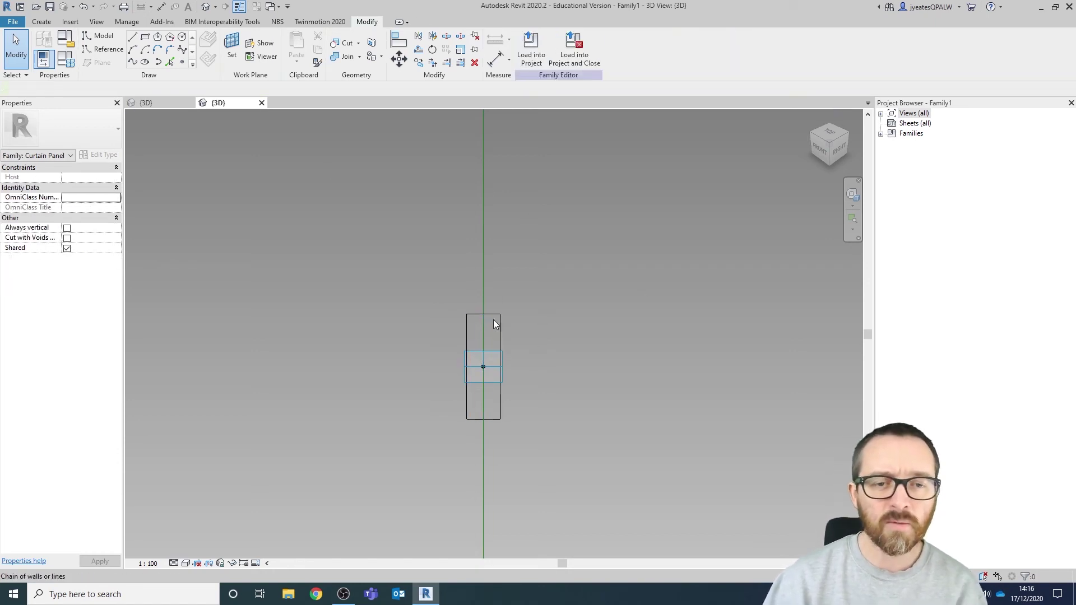
scroll(533, 267, "down", 5)
scroll(533, 266, "down", 2)
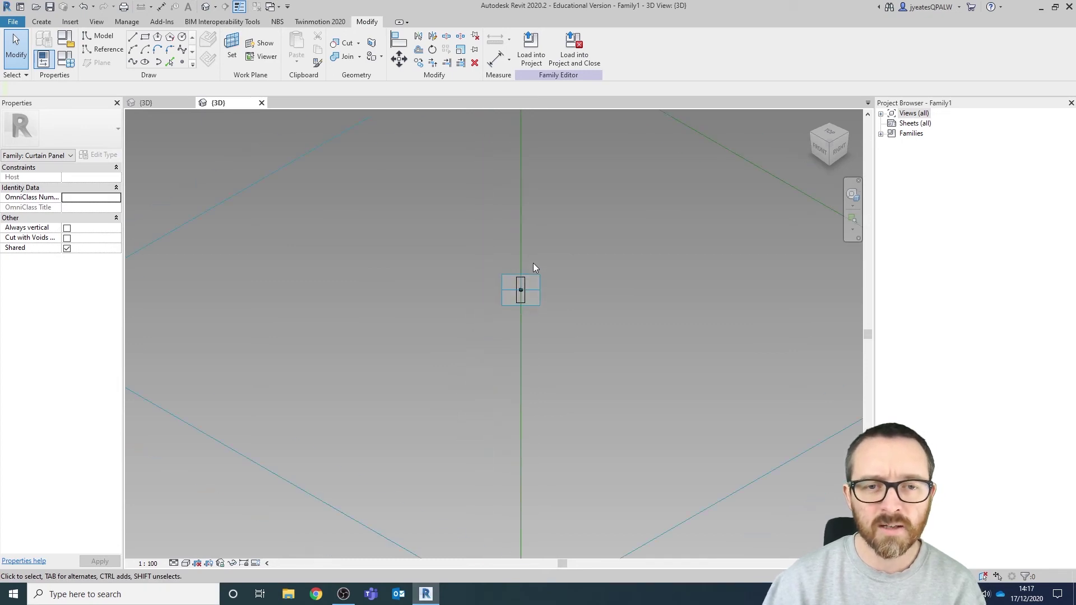
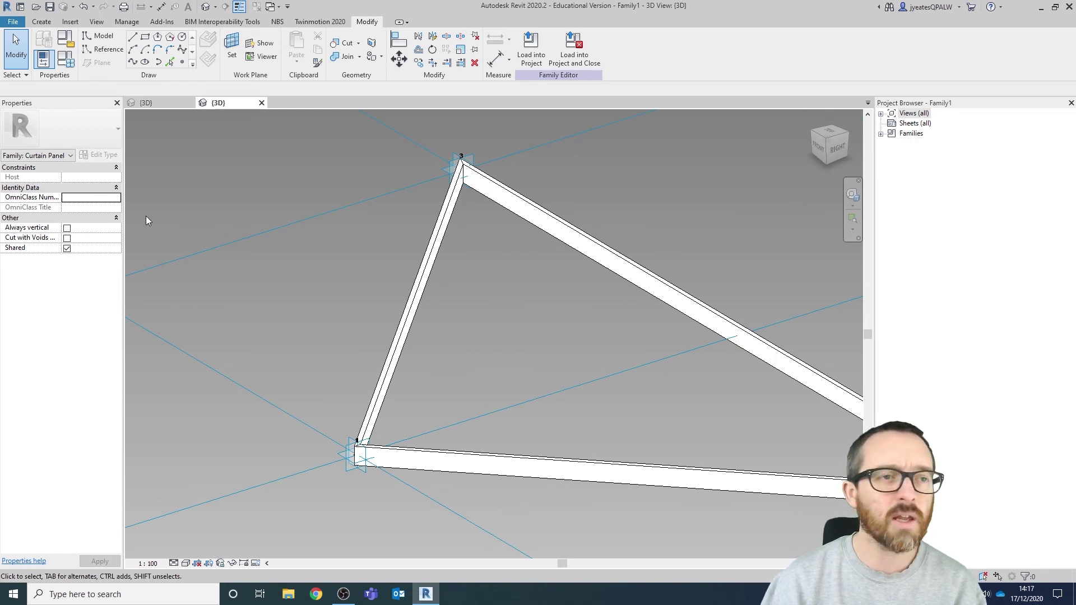
Step: Save the triangular panel family in the Documents folder as Familytriangle01
left_click(11, 22)
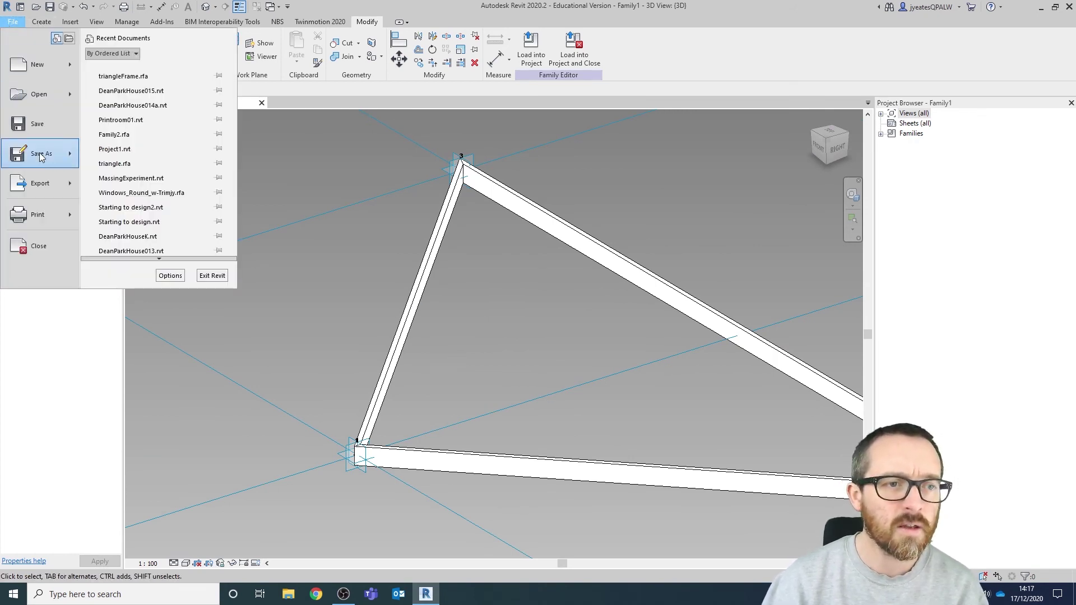
left_click(38, 122)
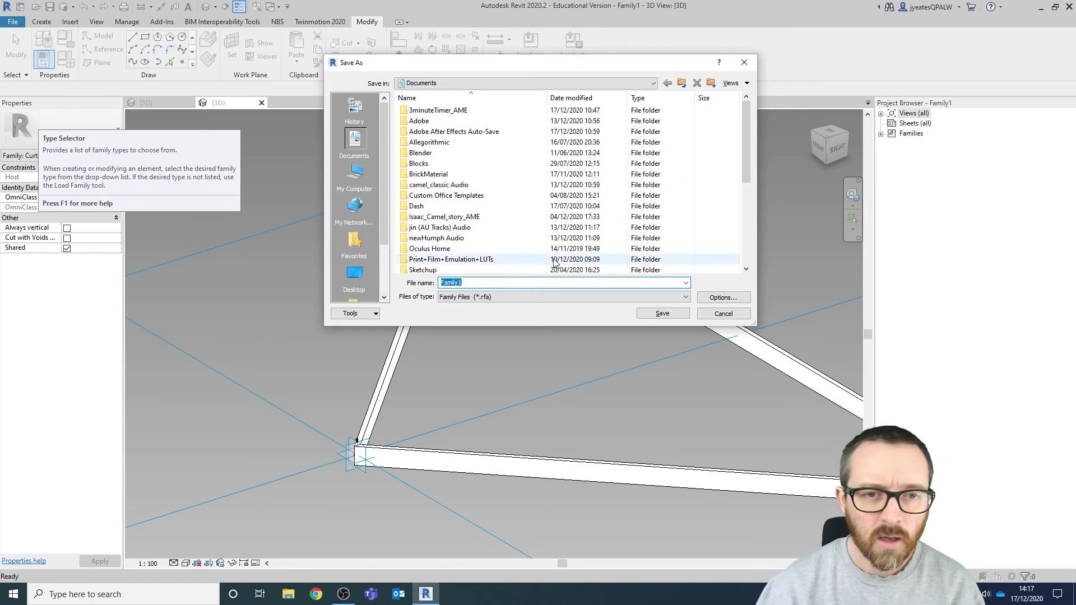
key("BackSpace")
type("triangle0")
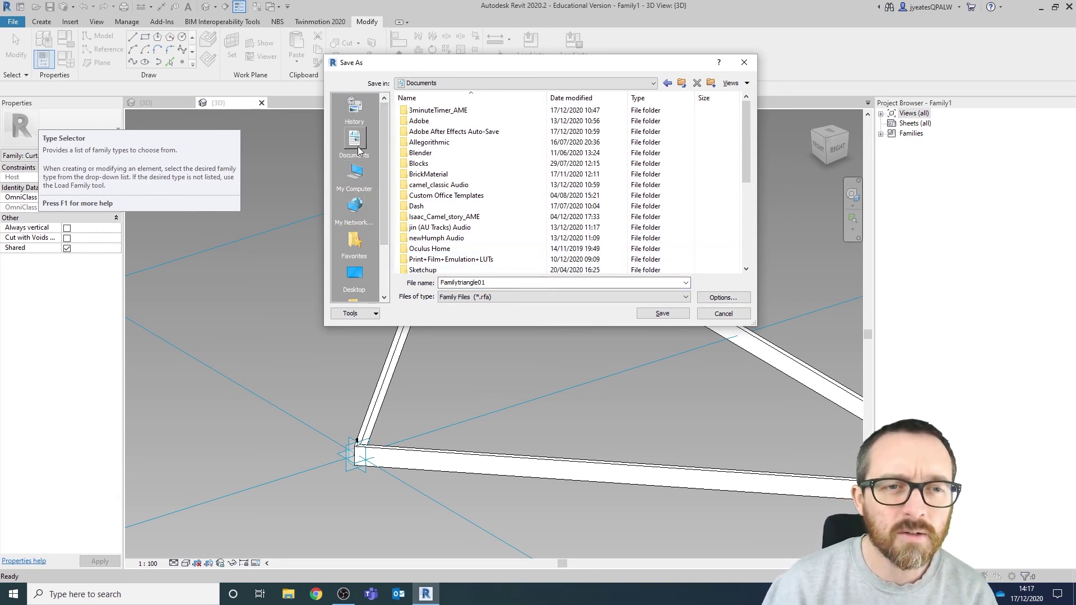
left_click(676, 314)
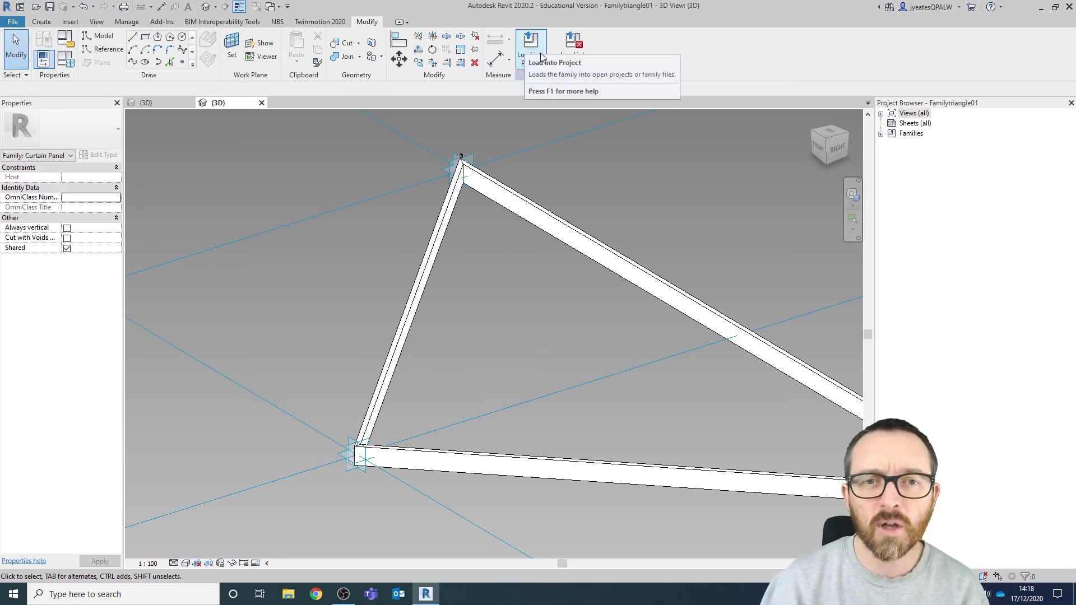
Step: Load the panel family into the project while closing the family file, and open the curved mass for in-place editing
left_click(581, 51)
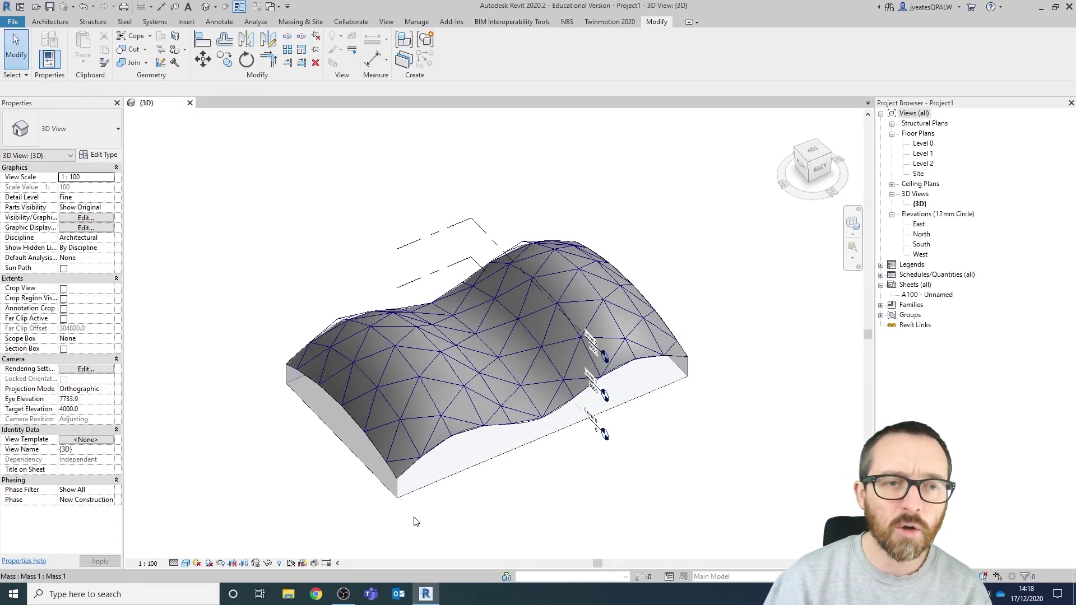
left_click(504, 415)
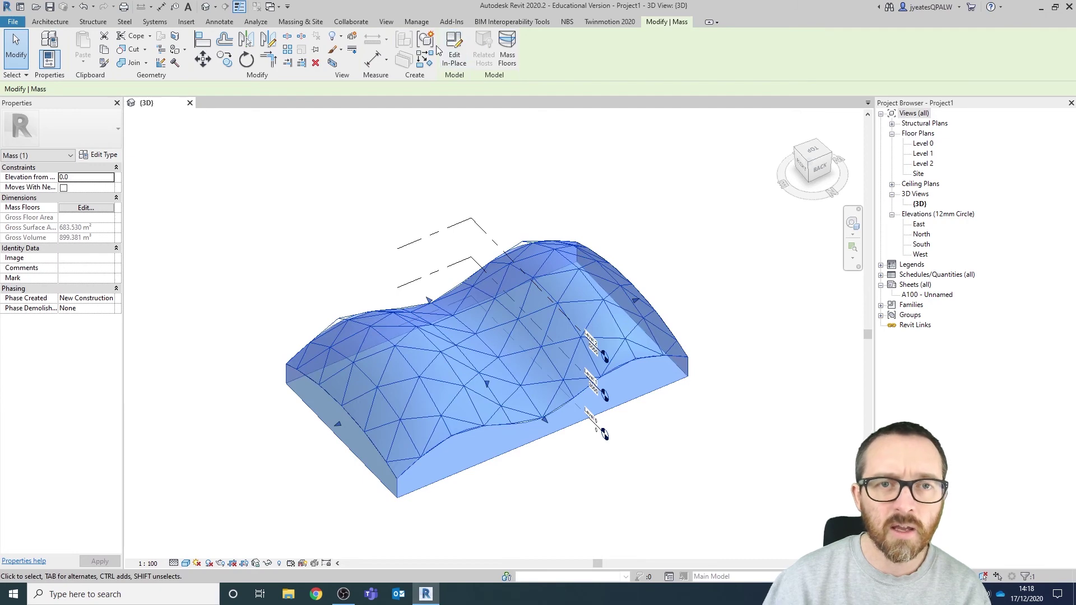
left_click(455, 48)
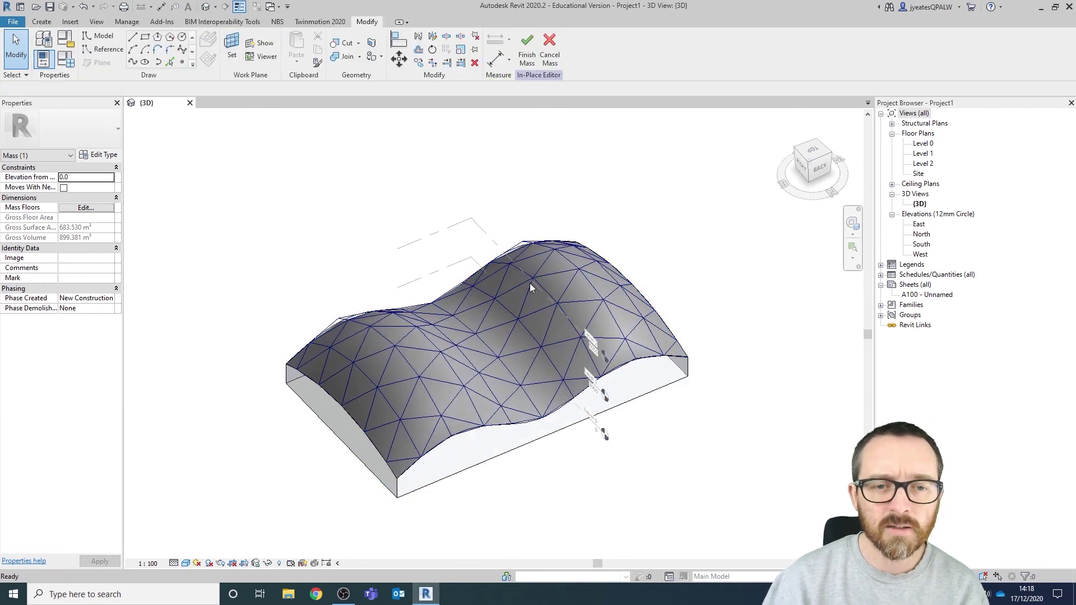
Step: Apply the Familytriangle01 panel type of the Triangle (flat) pattern to the mass's divided top surface
left_click(569, 385)
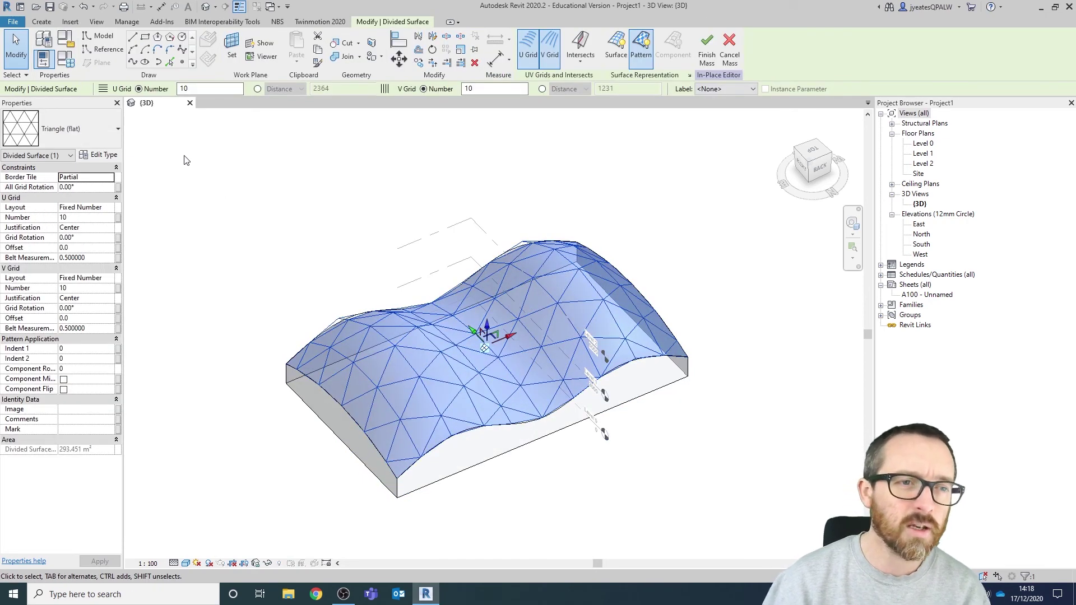
left_click(114, 132)
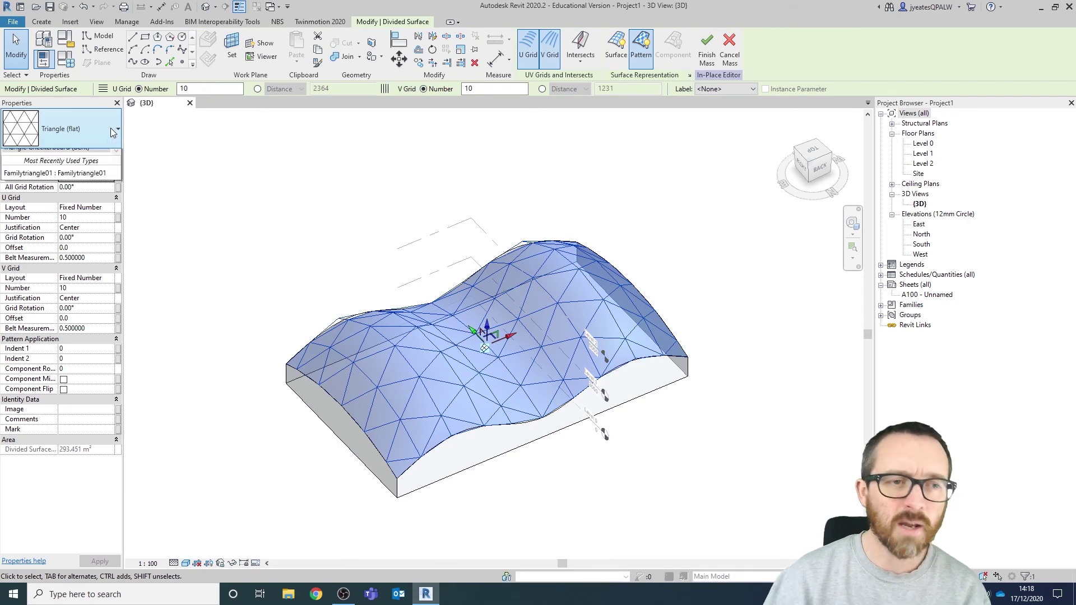
mouse_move(77, 405)
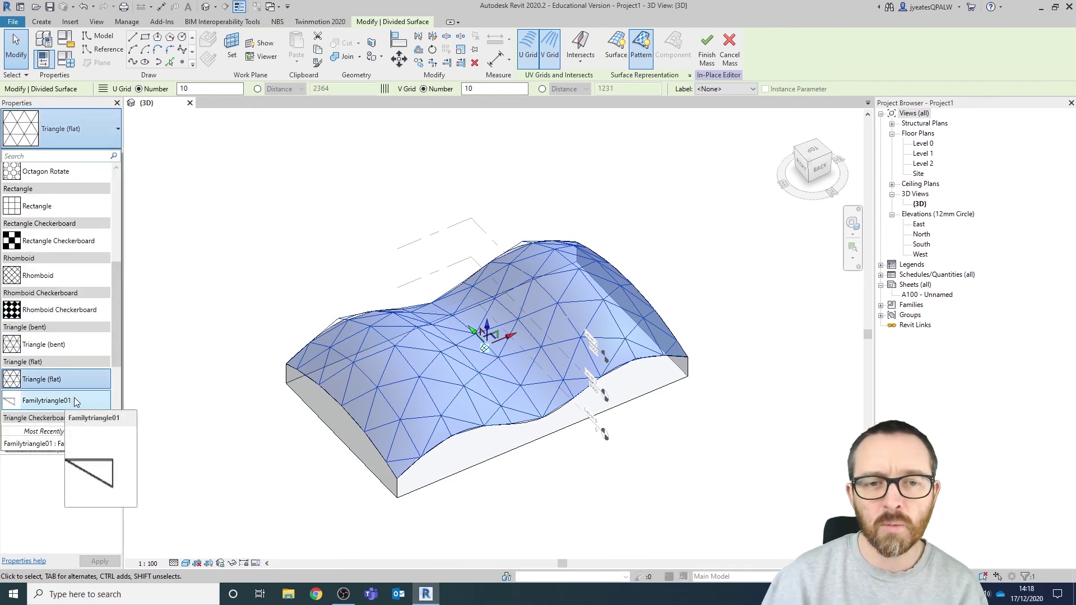
left_click(77, 402)
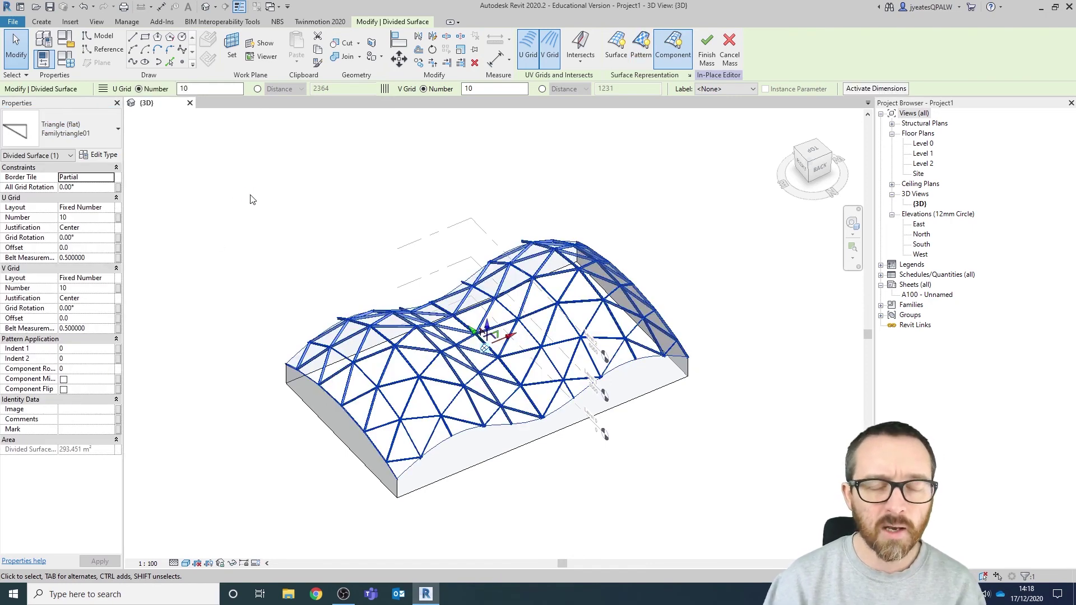
Step: Deselect the panelled surface and finish the in-place mass
middle_click_drag(483, 413, 763, 323, "shift")
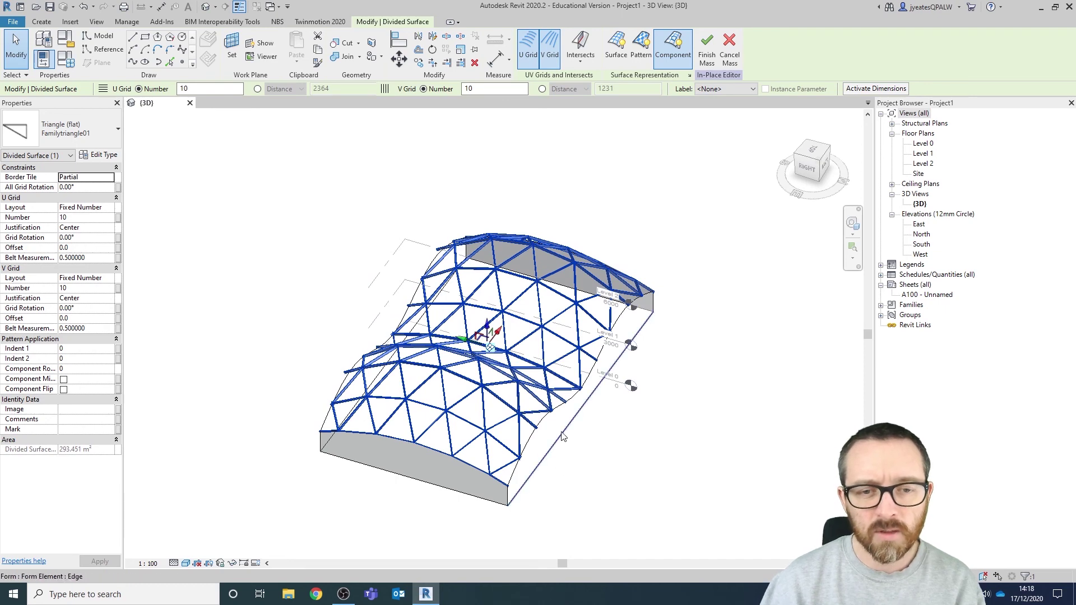
left_click(20, 49)
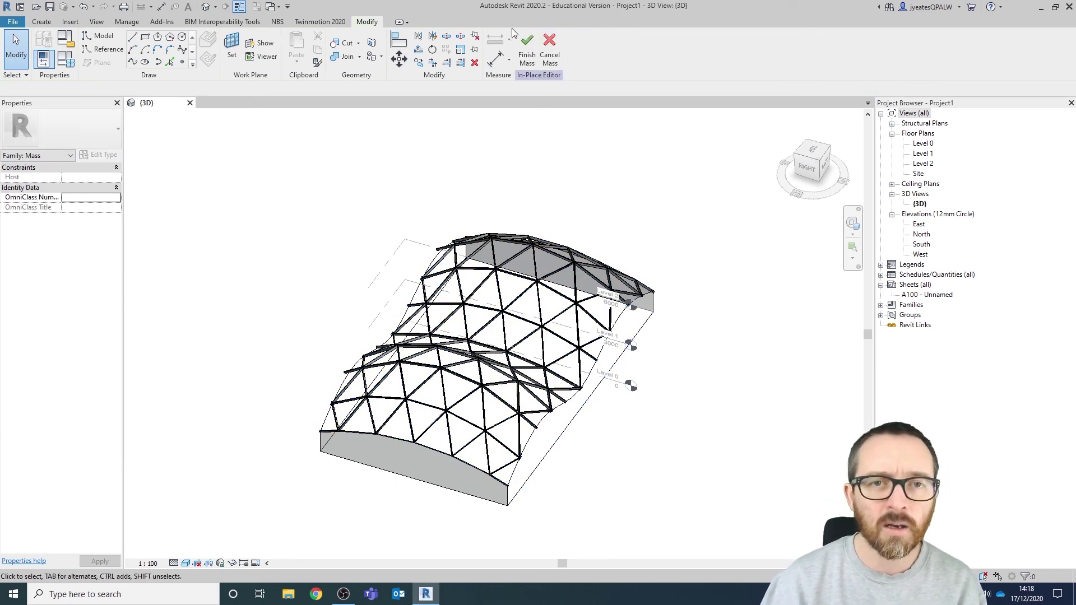
left_click(528, 50)
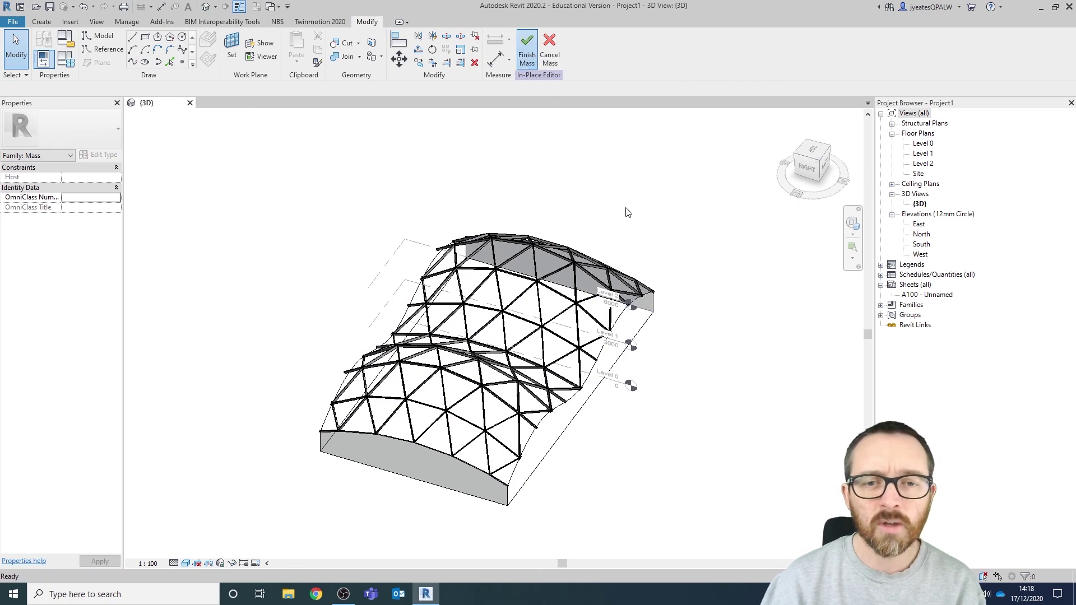
middle_click_drag(578, 132, 664, 287, "shift")
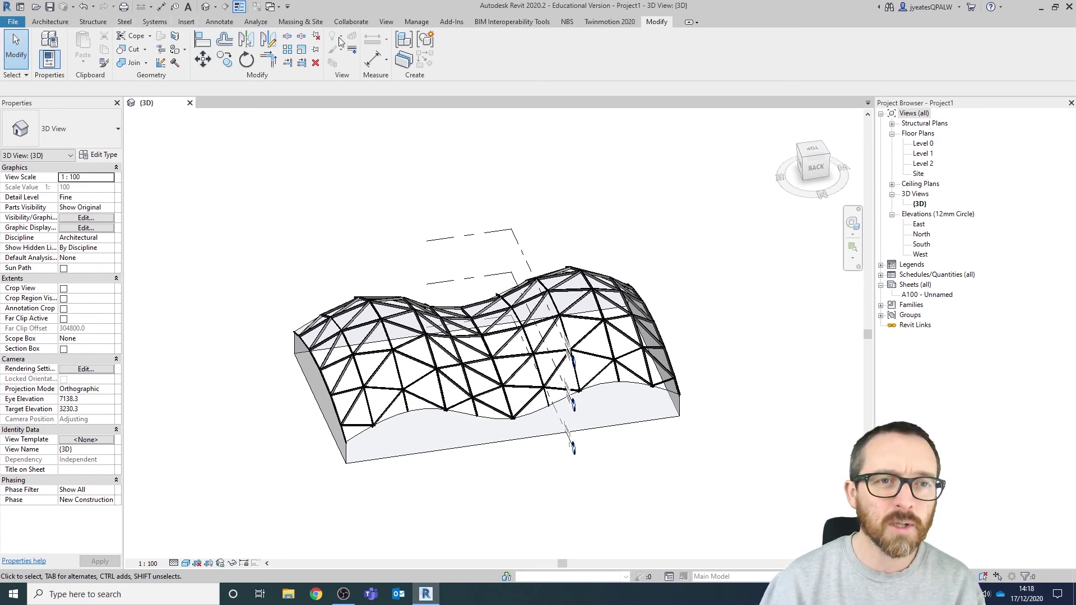
Step: Hide the mass form by switching the mass display to Show Mass by View Settings, and inspect the triangular frame from several sides
left_click(301, 21)
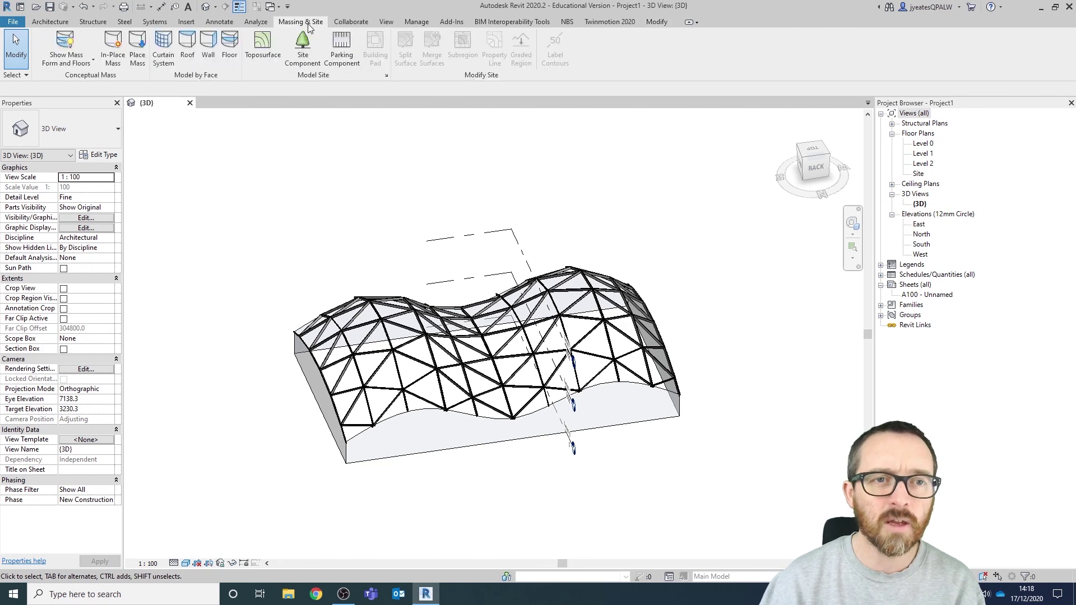
left_click(60, 43)
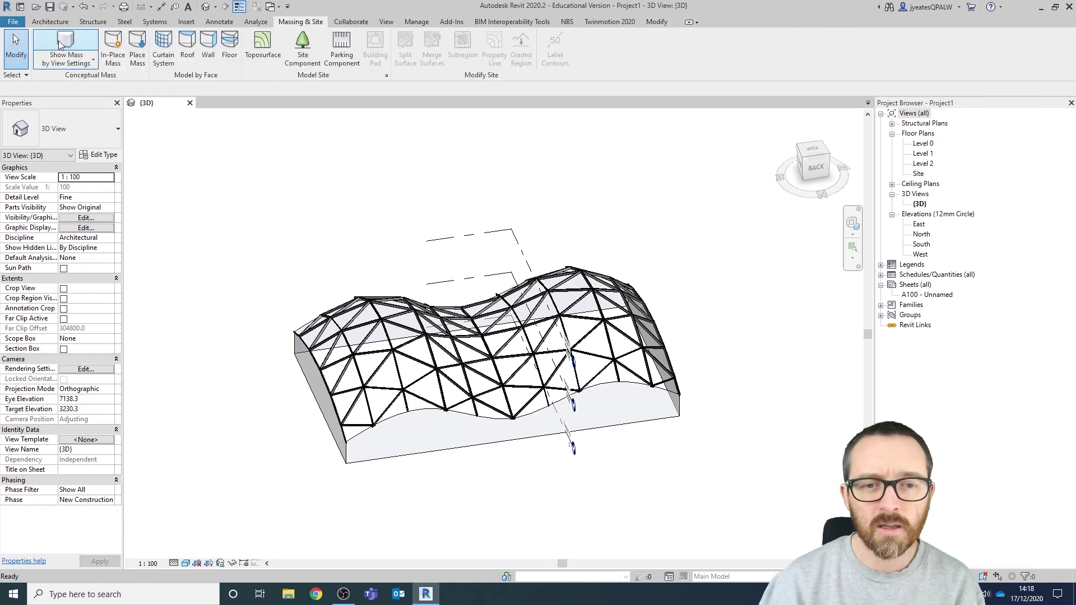
middle_click_drag(443, 291, 426, 414, "shift")
scroll(507, 351, "up", 6)
scroll(576, 352, "down", 6)
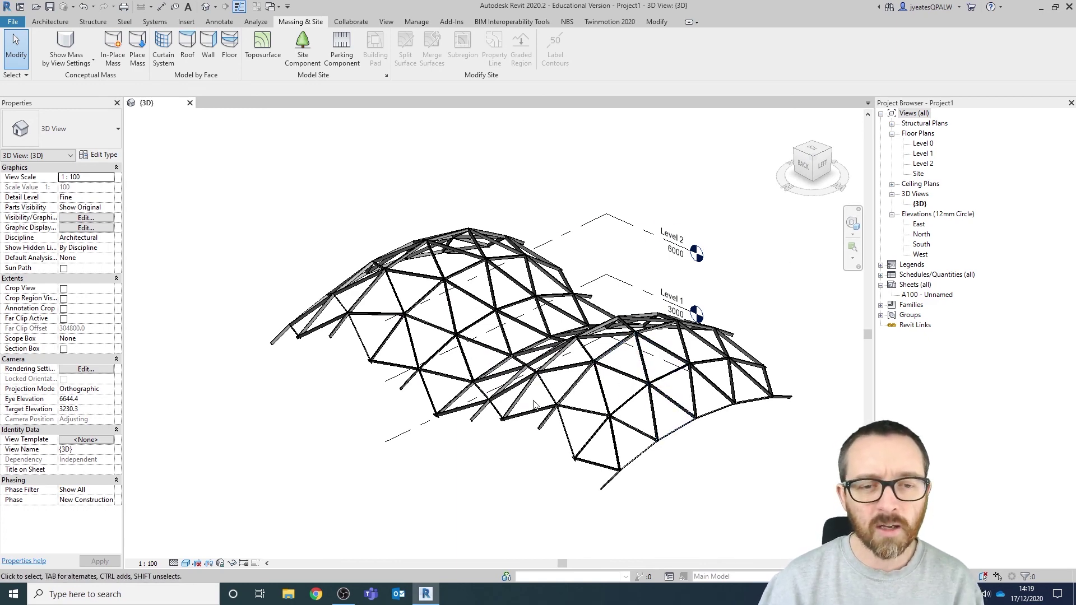
middle_click_drag(642, 391, 398, 396, "shift")
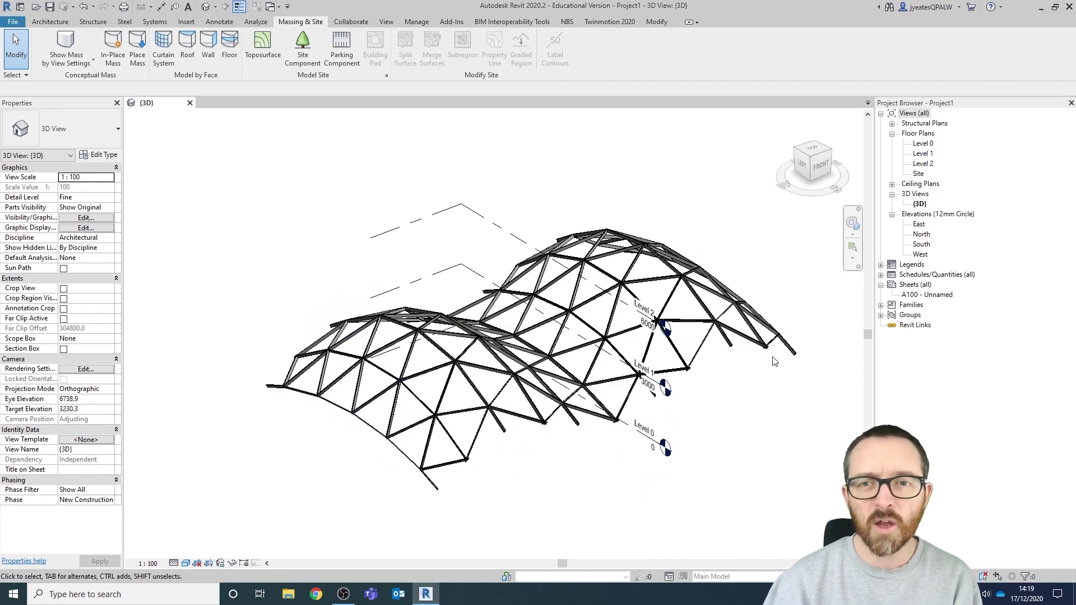